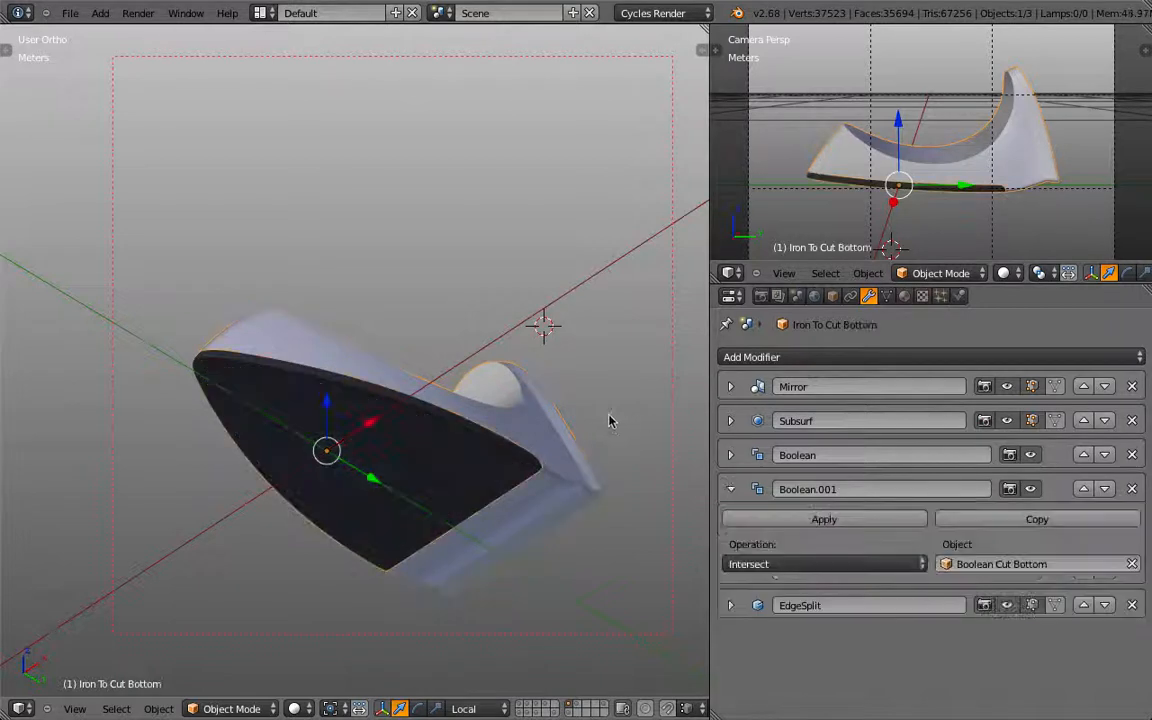
Hide the Iron To Cut Bottom piece and select the Iron To Cut Mid body
middle_click_drag(609, 417, 573, 535)
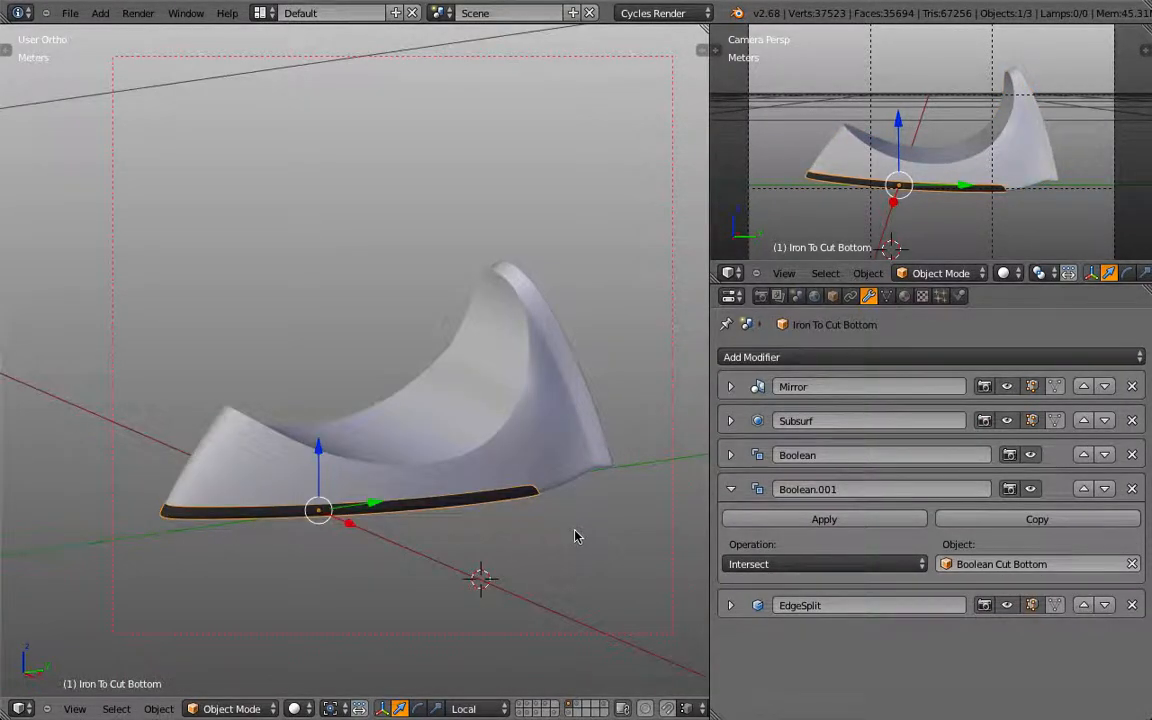
key("h")
right_click(557, 461)
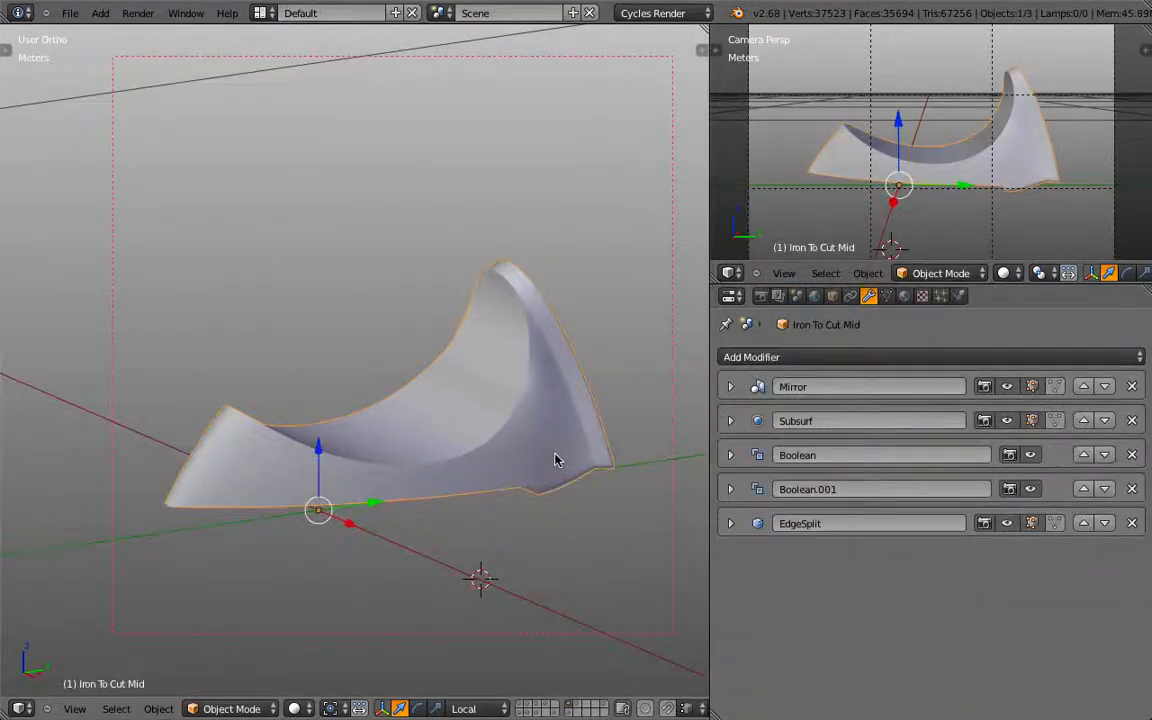
Add a Solidify modifier with a 3 mm thickness to the Iron To Cut Mid body
left_click(758, 360)
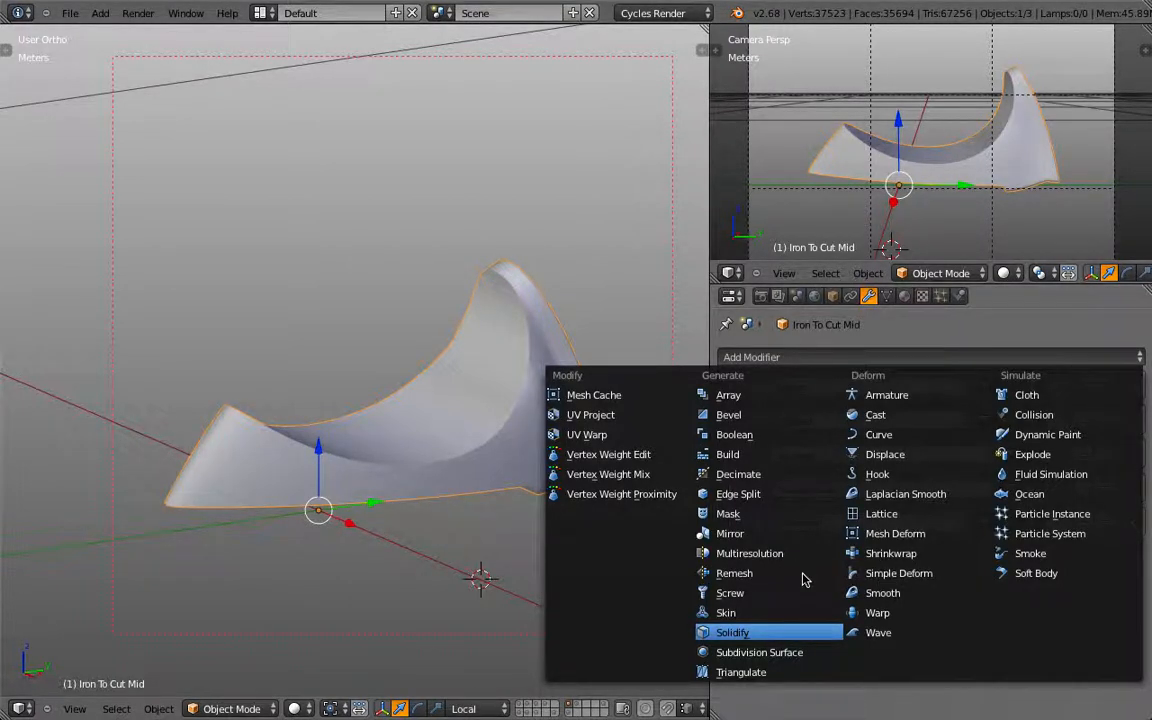
left_click(800, 632)
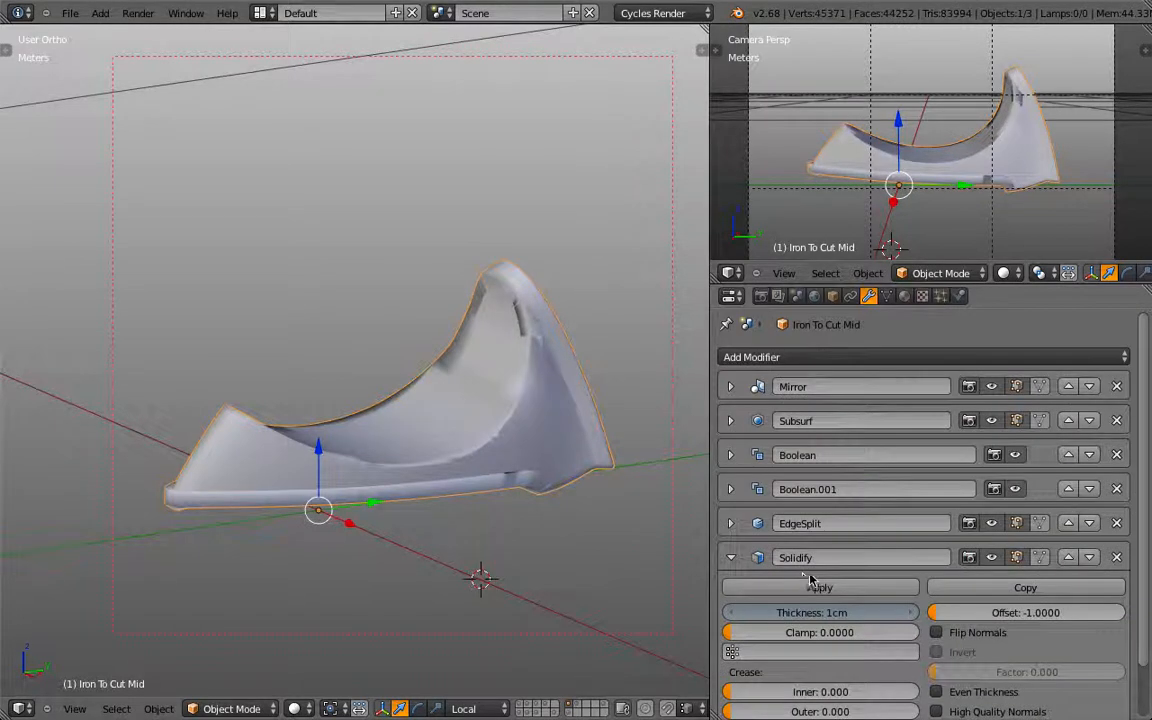
left_click(818, 613)
type("3mm")
key("Return")
left_click(730, 557)
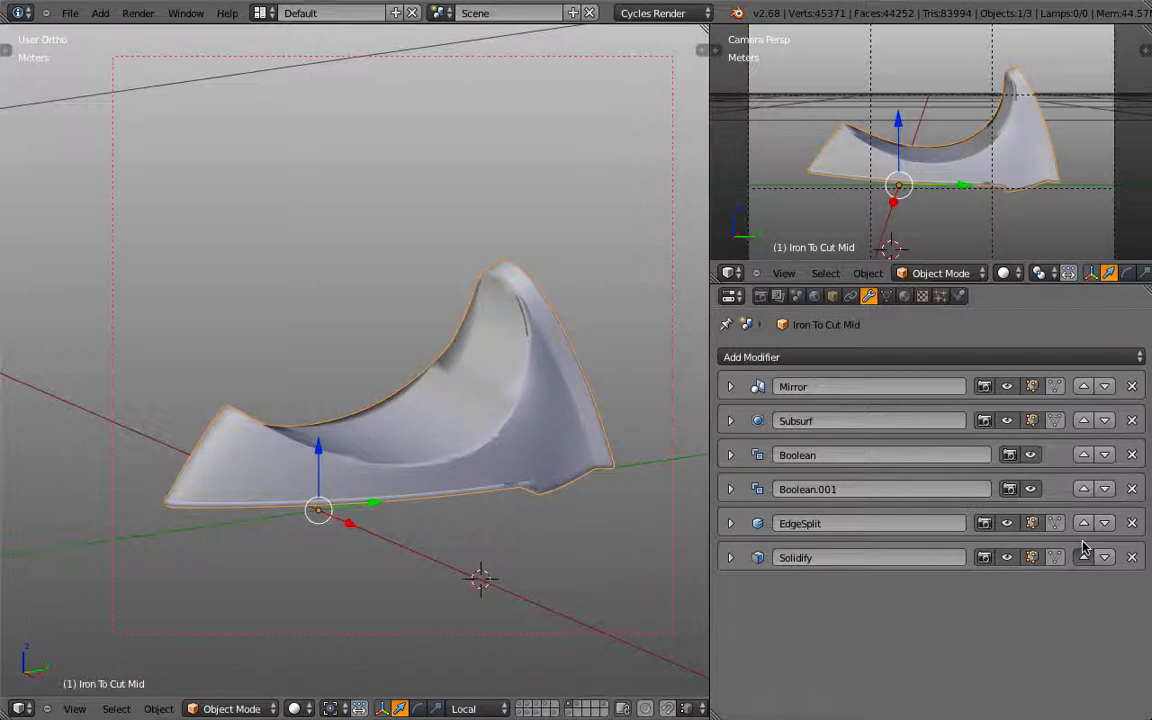
Move the Solidify modifier up the stack so it sits directly after Subsurf and before both Boolean modifiers
left_click(1084, 556)
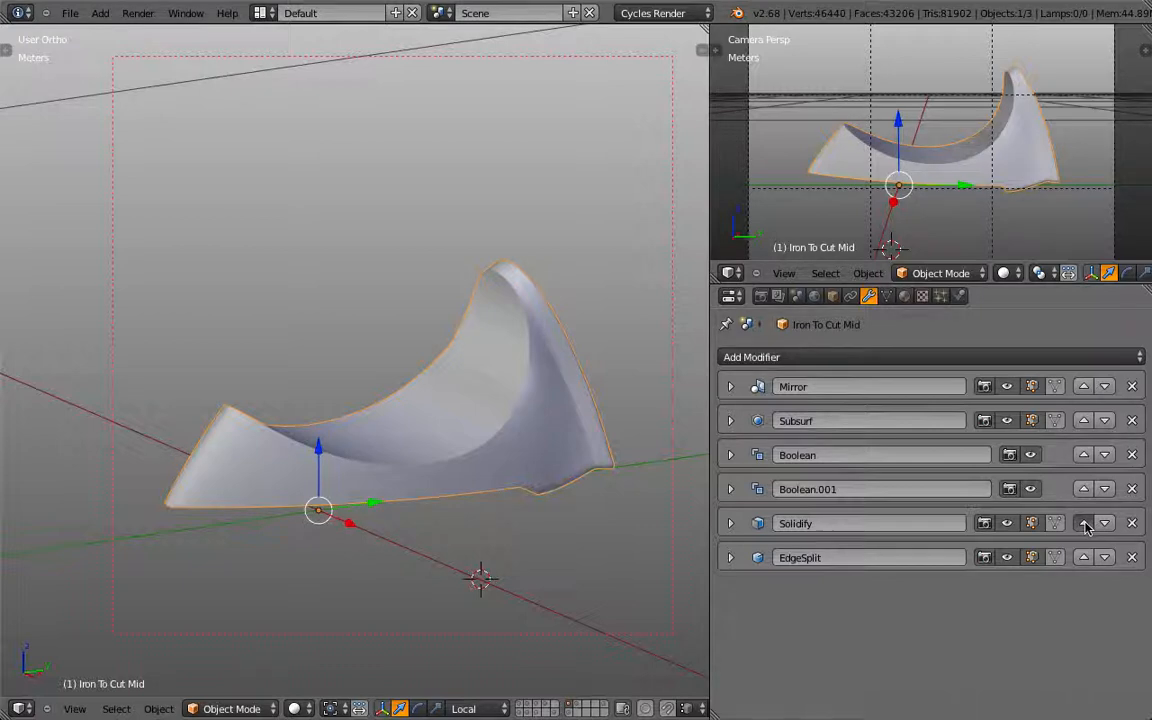
left_click(1084, 523)
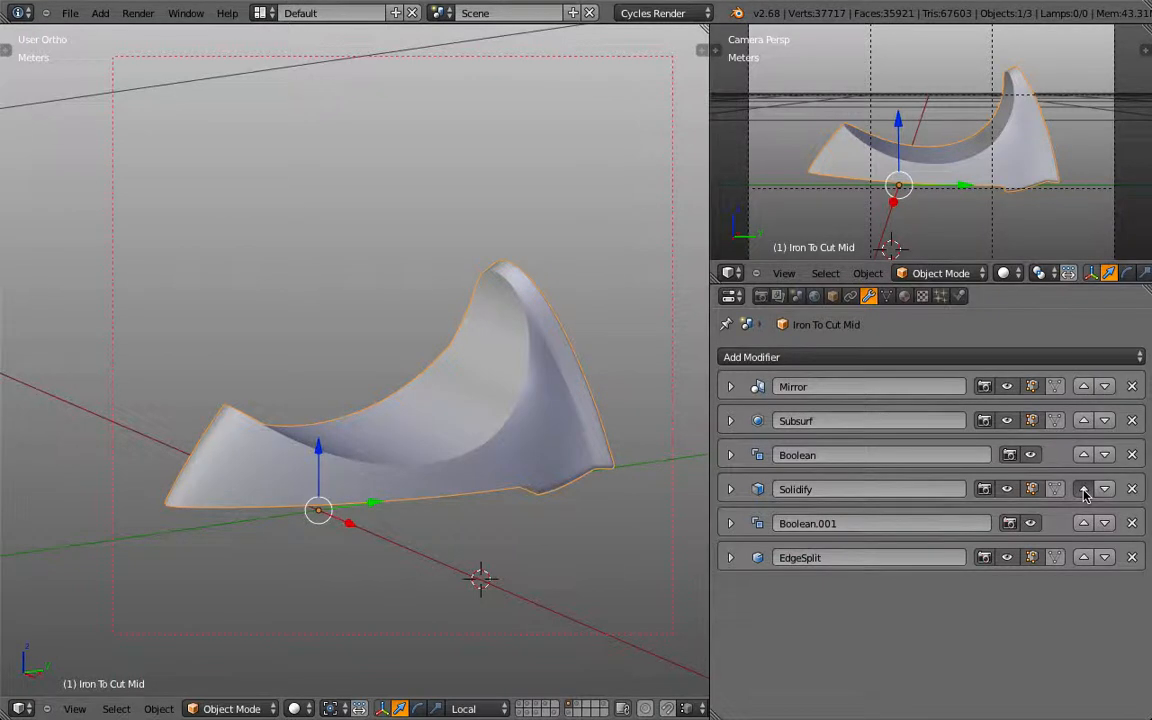
left_click(1084, 489)
Examine the shell's walls from the front and in a clipped section in solid and wireframe shading, then clear the clipping
middle_click_drag(470, 300, 586, 321)
scroll(445, 322, "up", 3)
scroll(445, 322, "up", 2)
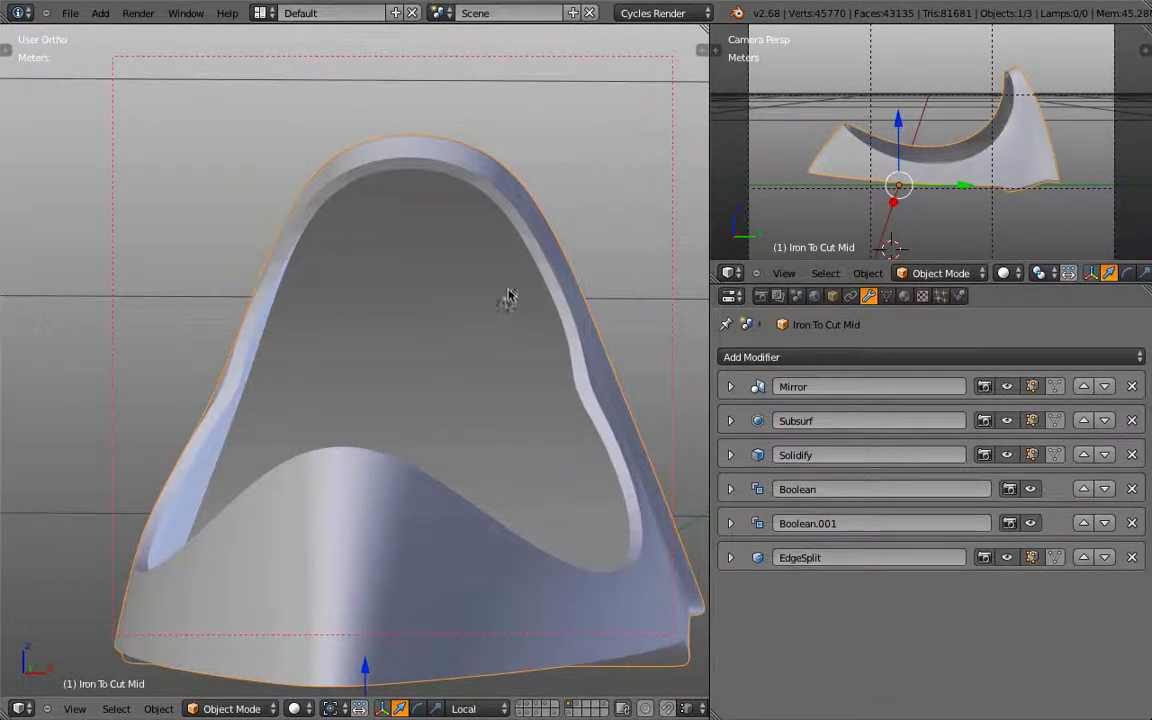
key("KP_7")
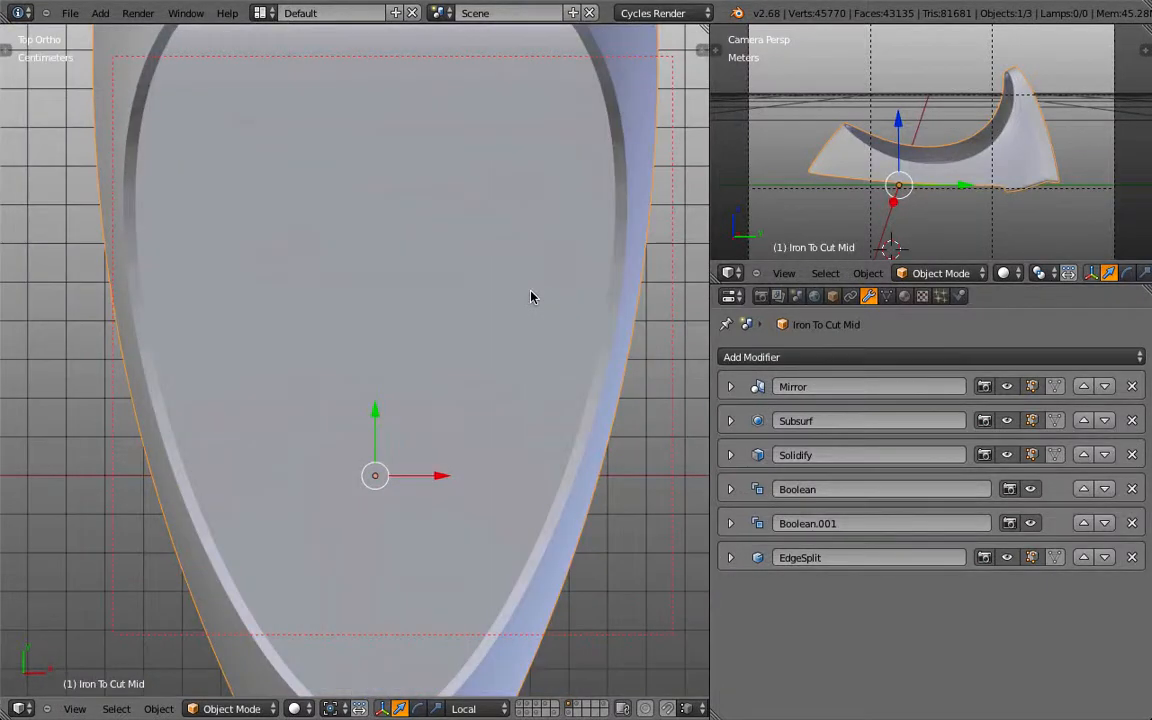
scroll(527, 299, "down", 5)
key("alt+b")
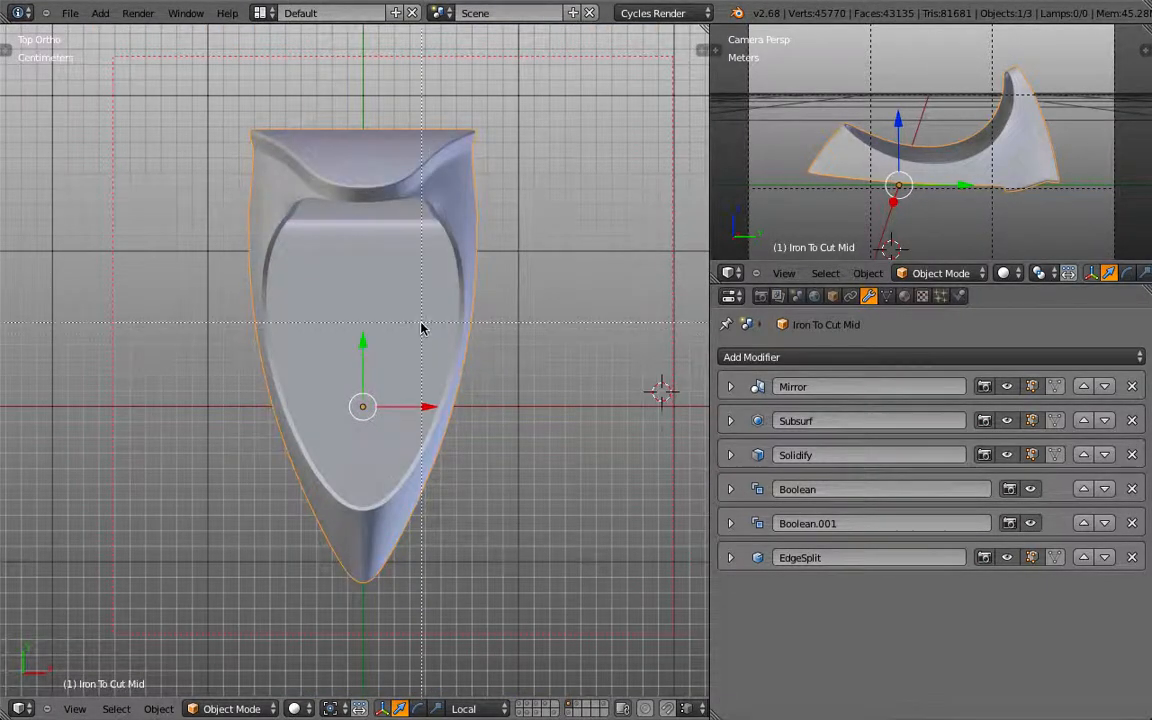
left_click_drag(420, 324, 522, 360)
mouse_move(522, 366)
middle_mouse_down()
mouse_move(440, 504)
mouse_move(584, 596)
mouse_move(478, 432)
middle_mouse_up()
scroll(478, 432, "up", 5)
key("z")
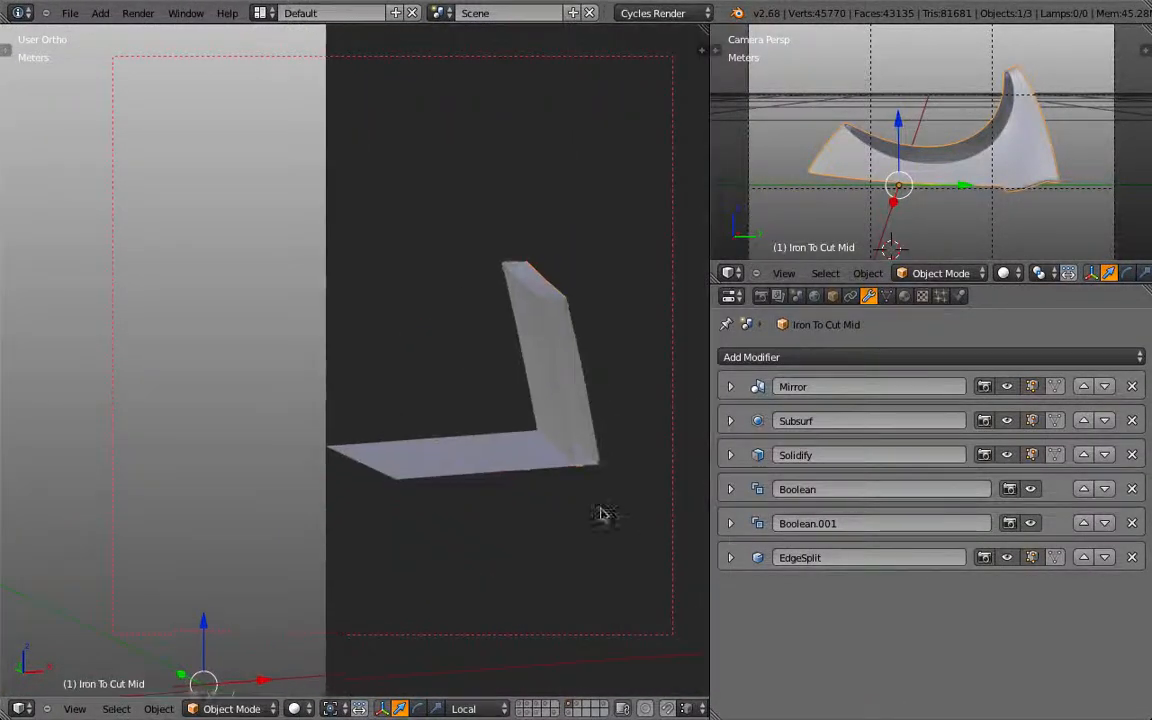
scroll(491, 480, "up", 4)
mouse_move(599, 507)
middle_mouse_down("shift")
mouse_move(491, 480)
mouse_move(523, 475)
mouse_move(393, 298)
middle_mouse_up("shift")
key("z")
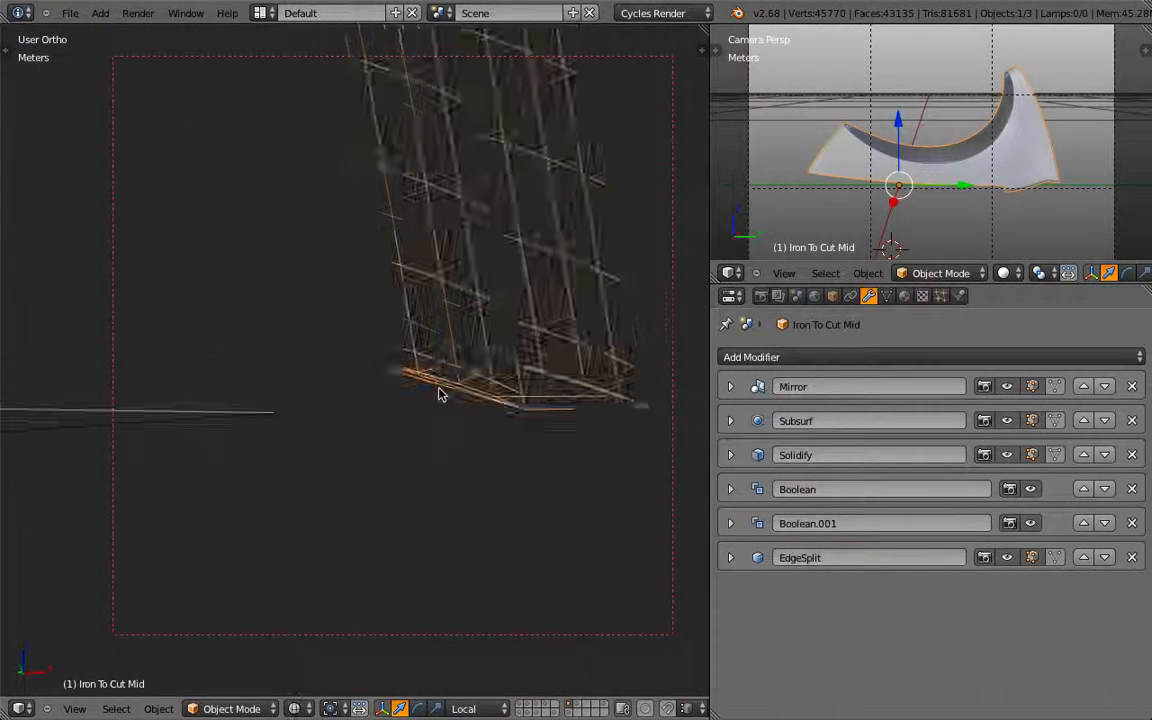
scroll(440, 393, "down", 3)
key("z")
scroll(440, 393, "down", 3)
key("alt+b")
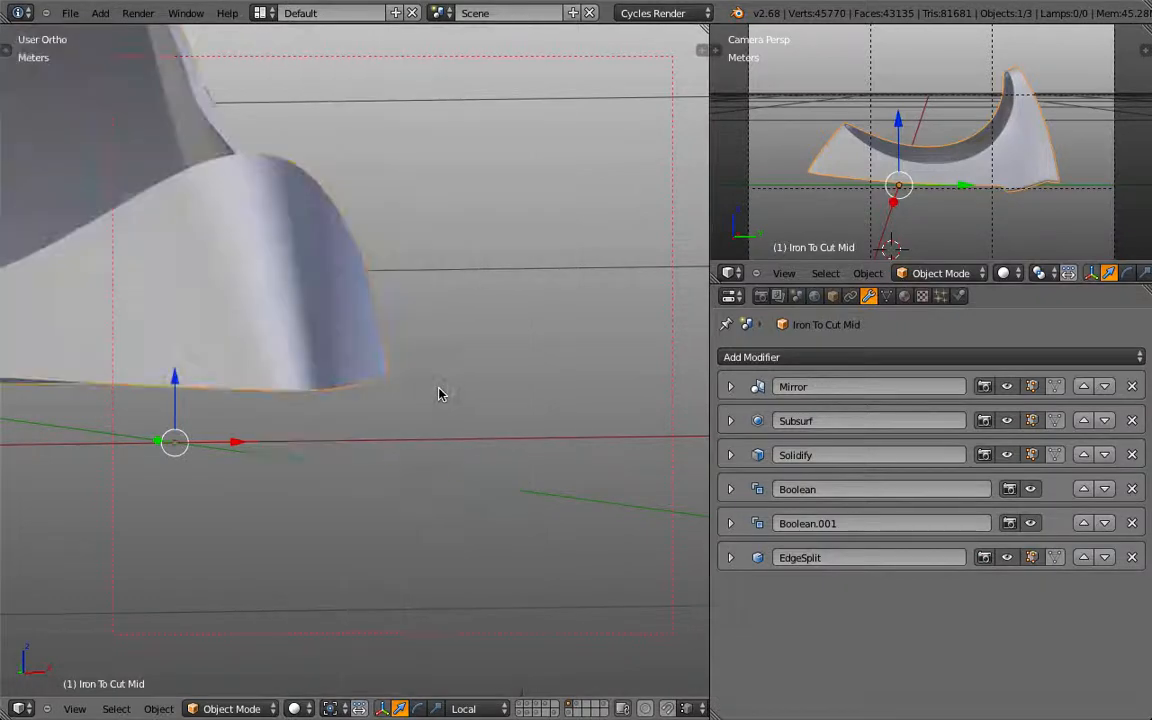
Clip the view to a thin slice through the body's side and examine the inner and outer walls at the lower corner
key("KP_7")
scroll(455, 378, "down", 3)
key("KP_1")
key("z")
scroll(383, 421, "up", 3)
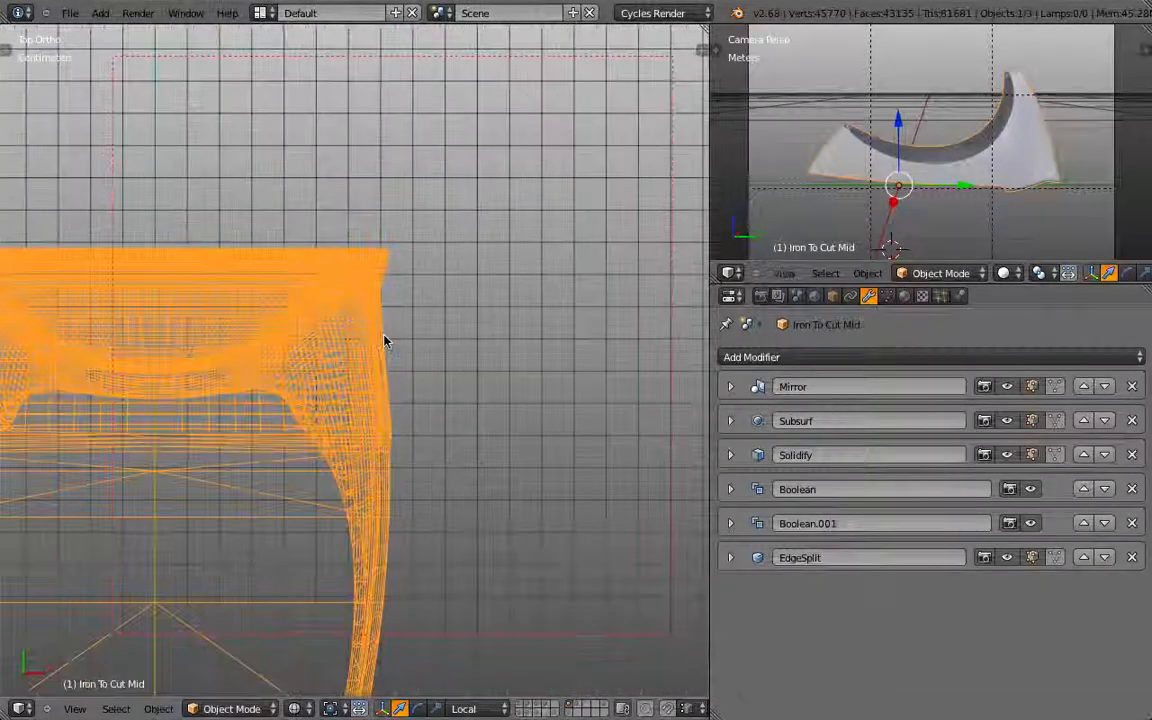
middle_click_drag(419, 393, 406, 486)
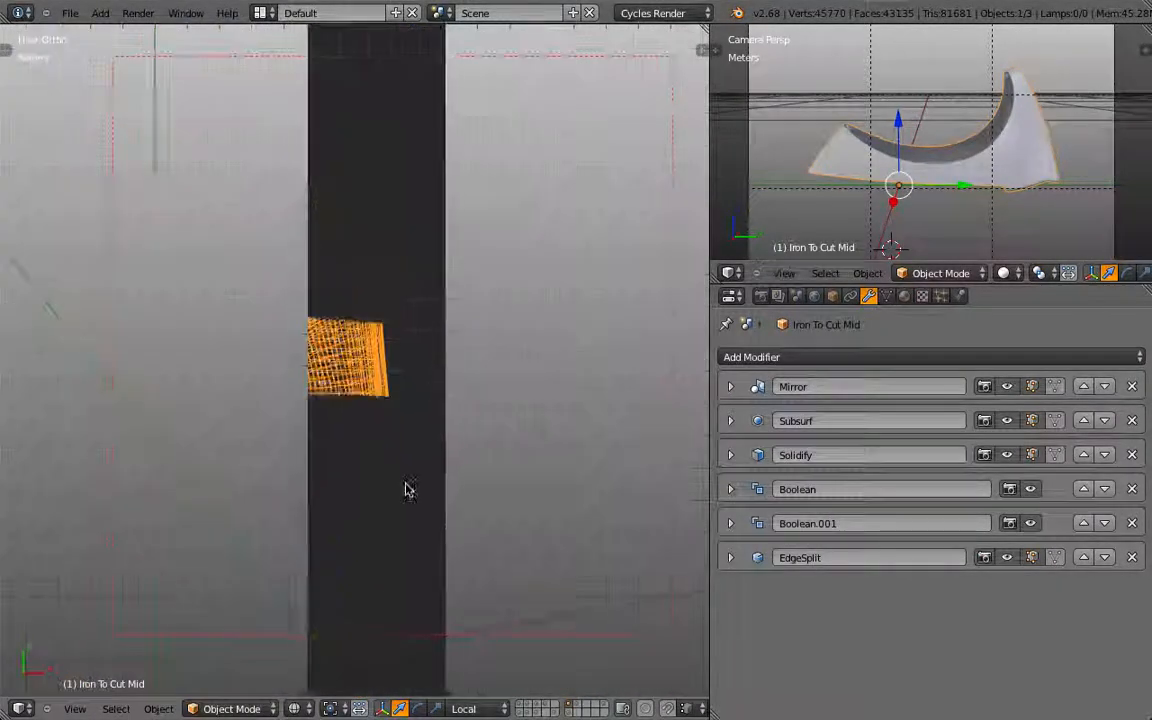
key("z")
scroll(560, 512, "up", 5)
mouse_move(561, 512)
middle_mouse_down()
mouse_move(515, 463)
mouse_move(572, 490)
middle_mouse_up()
scroll(571, 486, "up", 5)
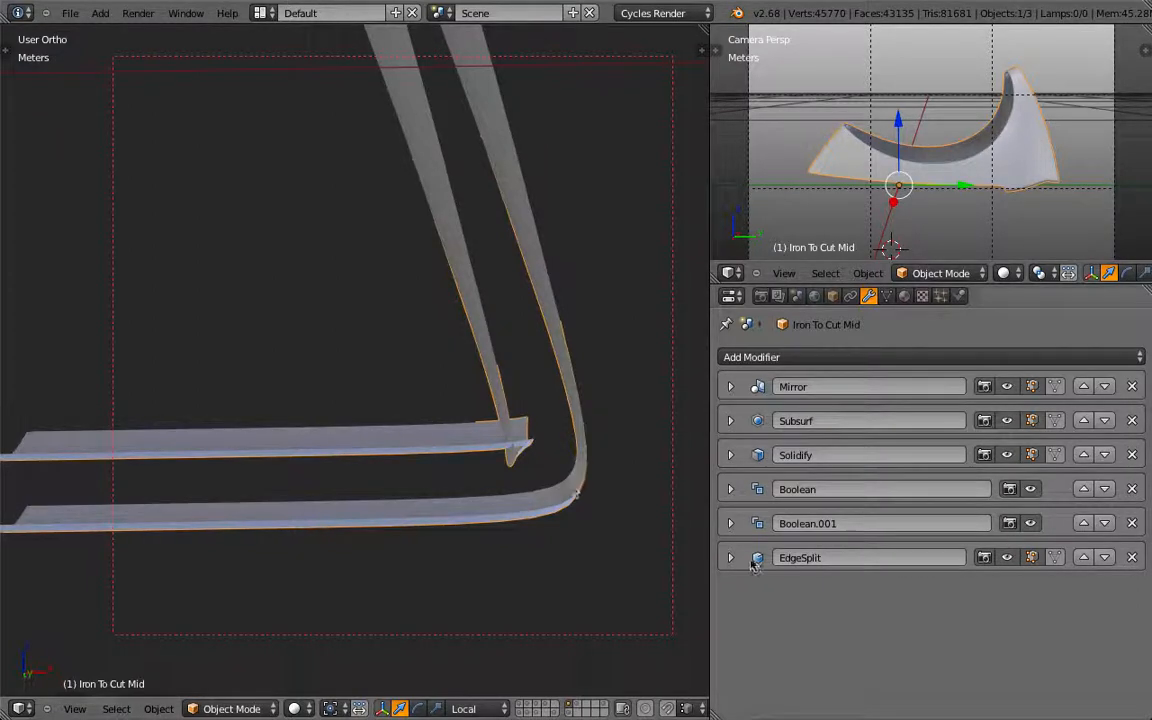
Try a Solidify offset of 1 to thicken the wall outwards, and set the offset back to -1
left_click(730, 455)
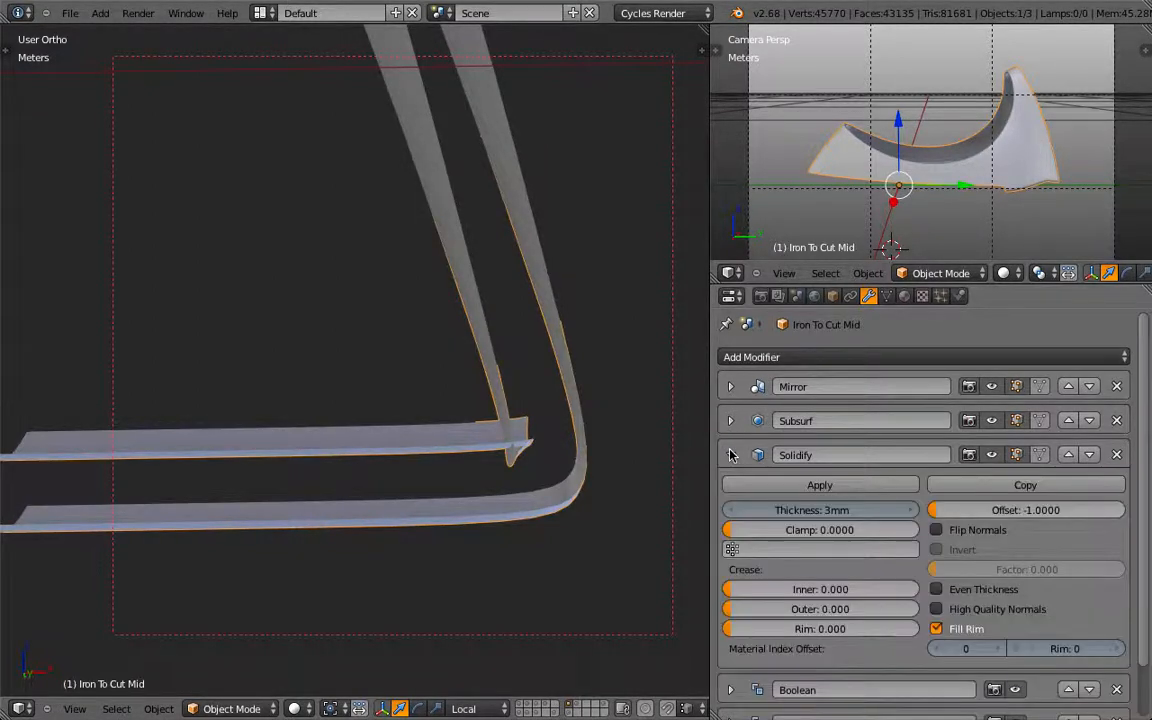
left_click(1029, 512)
type("1")
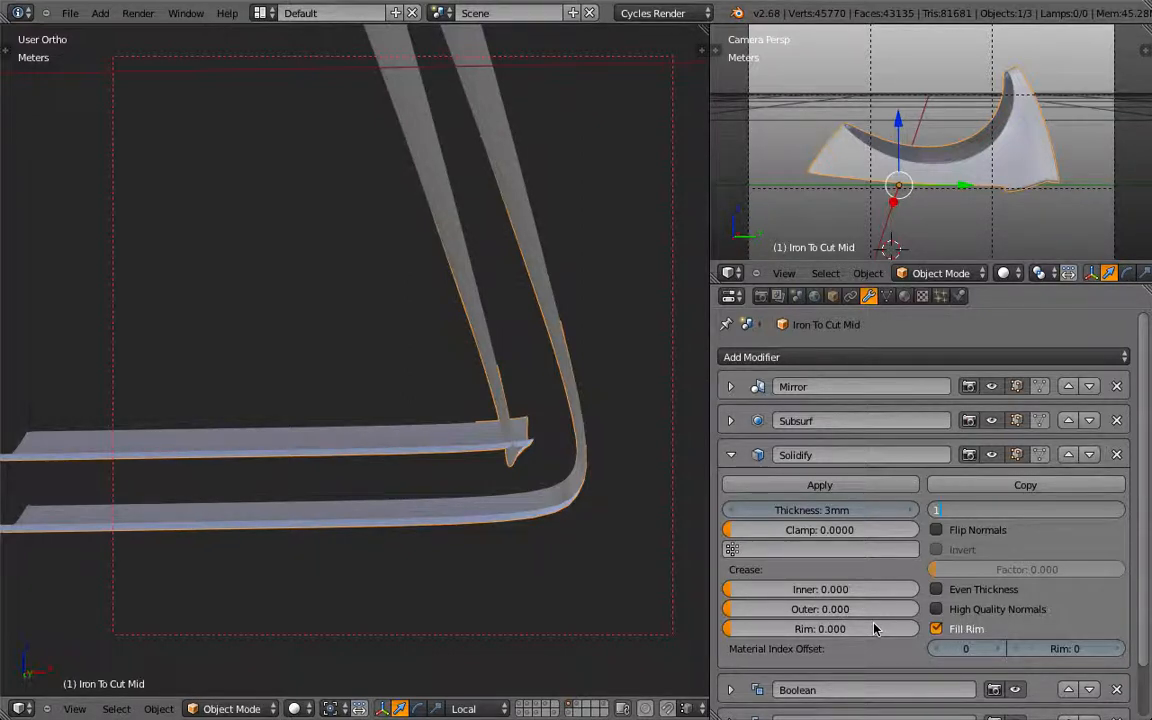
key("Return")
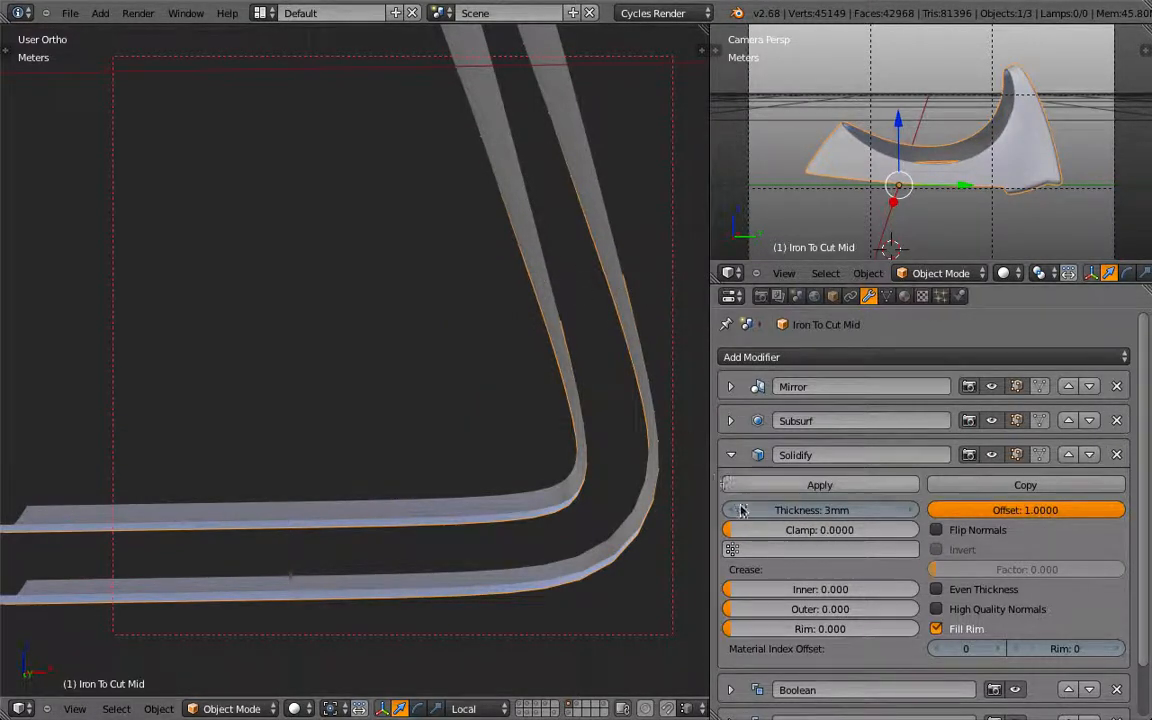
left_click(1014, 511)
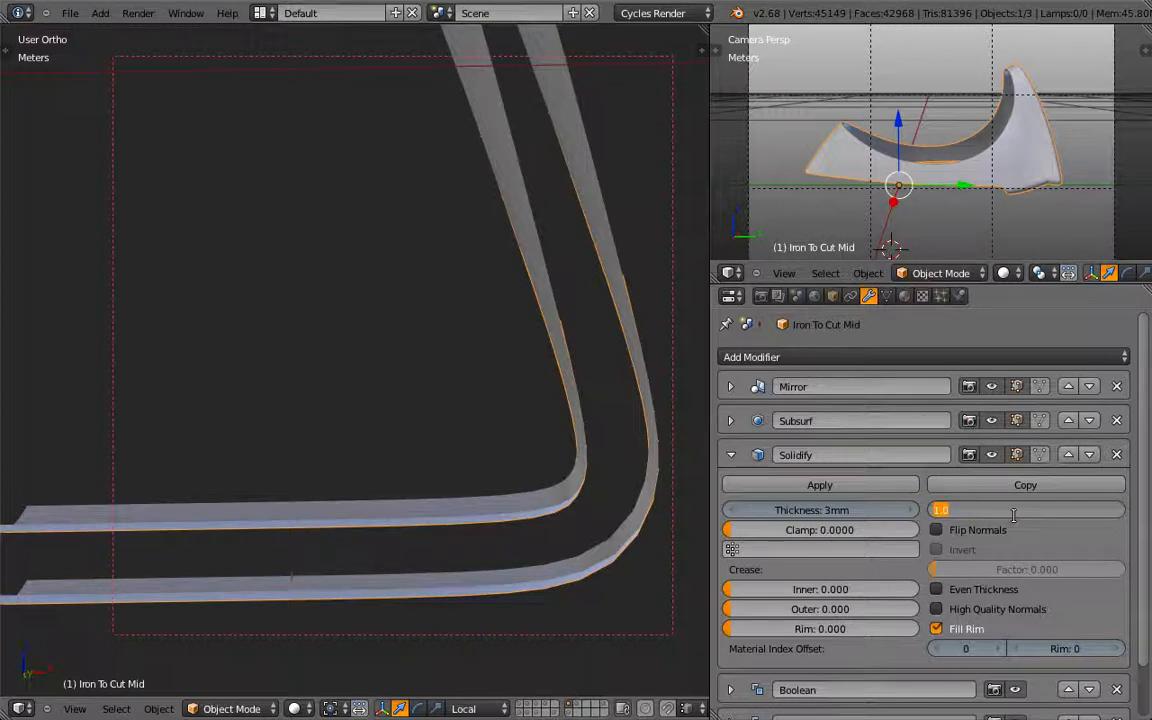
type("-1")
key("Return")
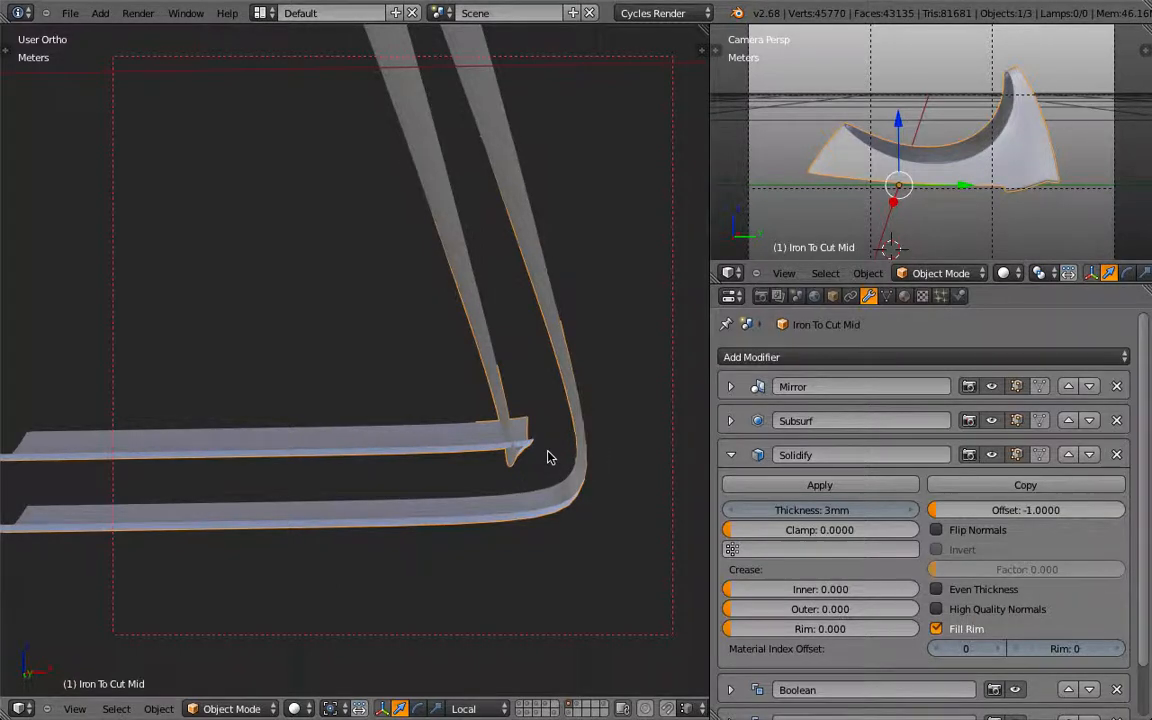
Try a Solidify thickness of 1 mm on the clipped corner, and set the thickness back to 3 mm
middle_click_drag(543, 471, 540, 465)
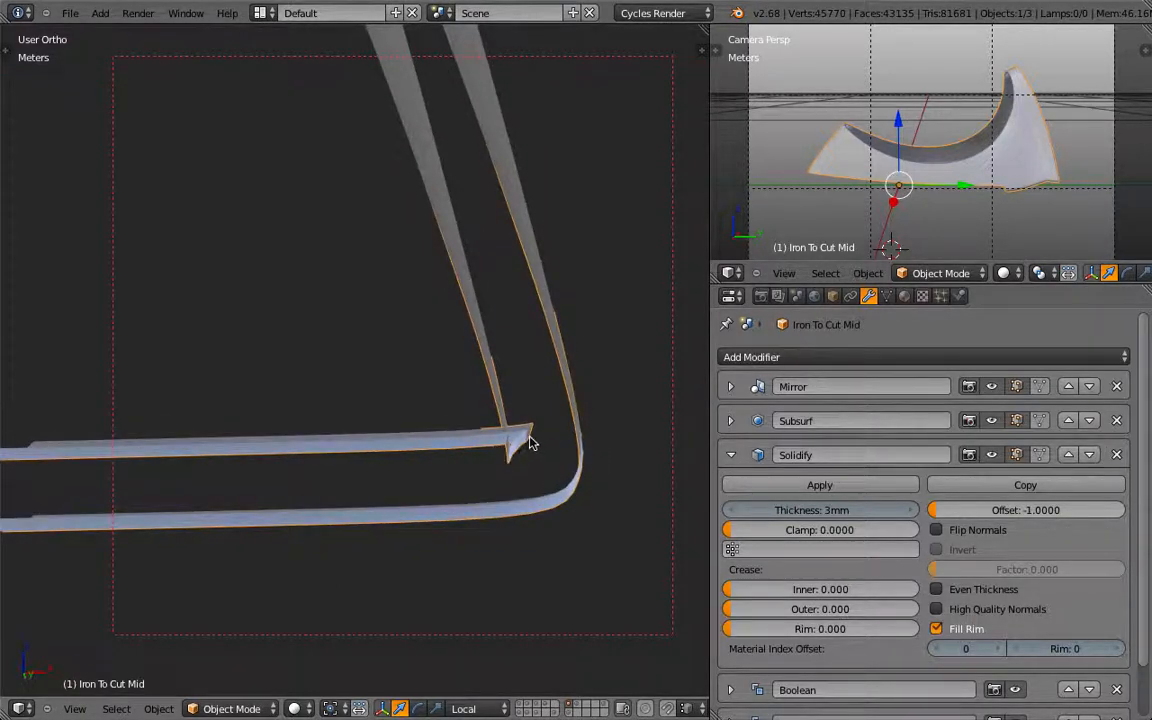
left_click(826, 511)
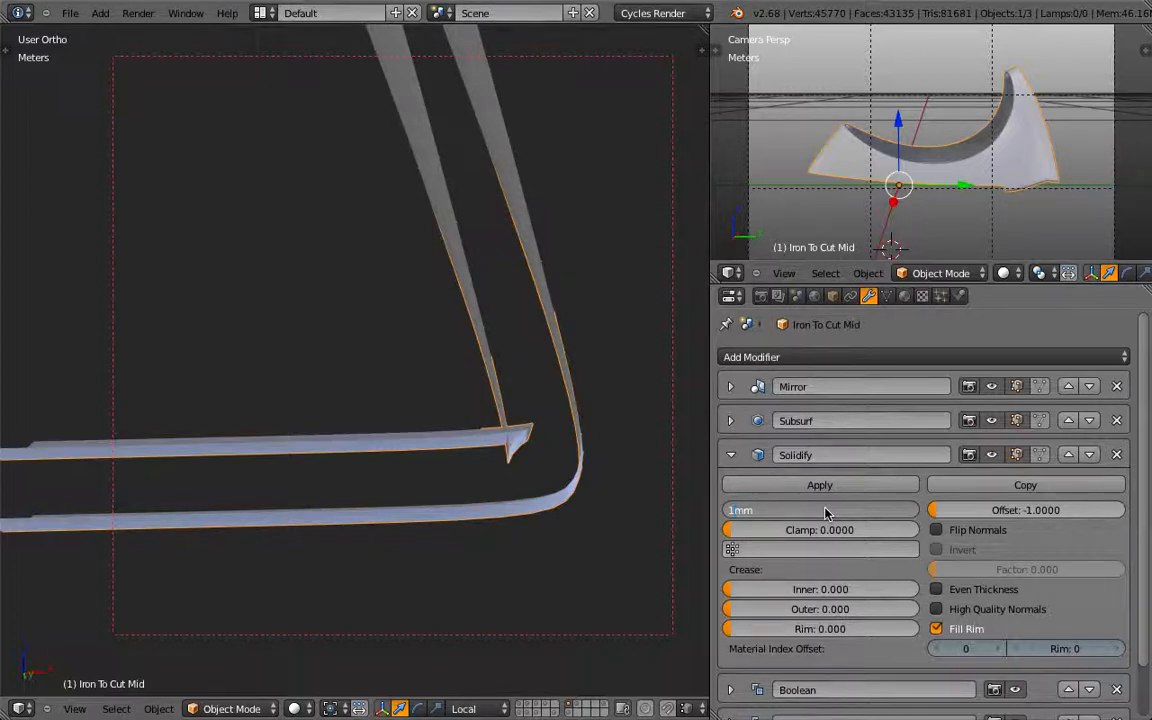
key("Return")
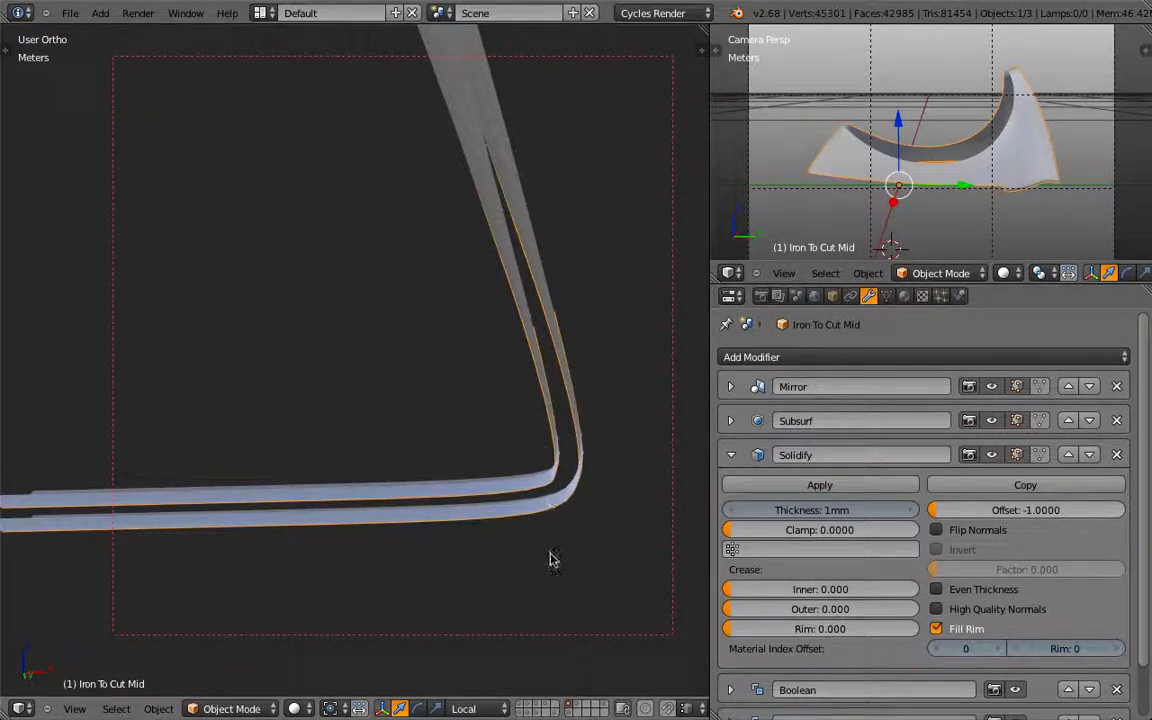
left_click(725, 511)
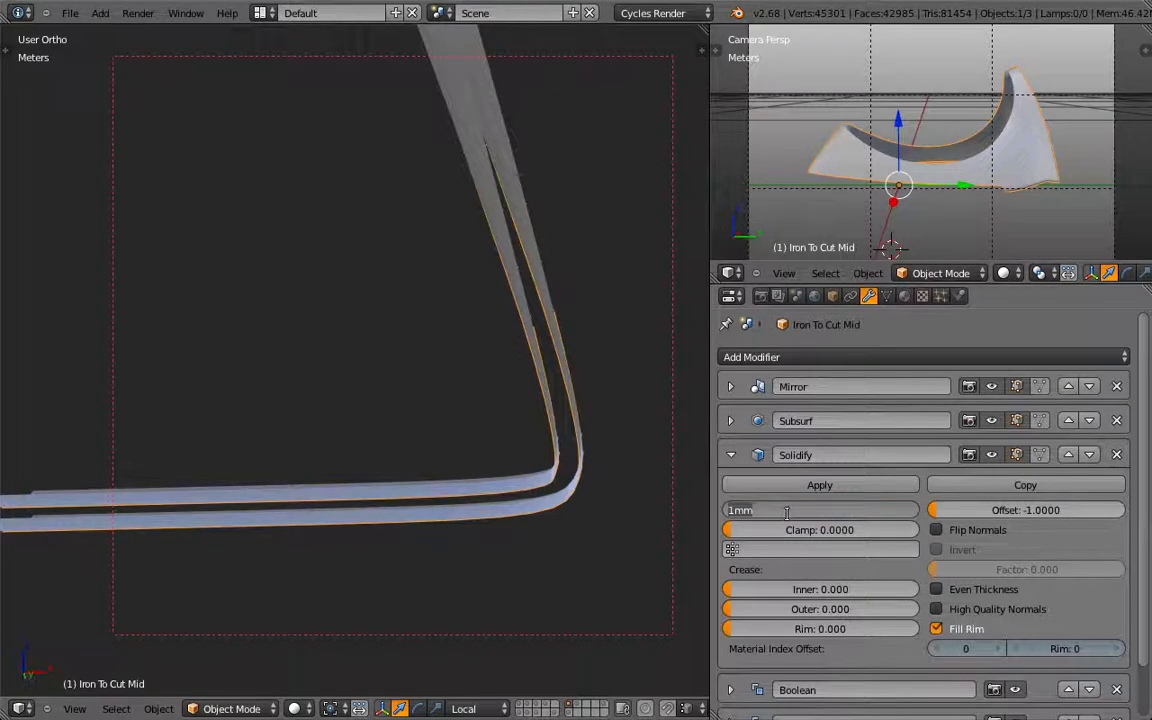
type("3mm")
key("Return")
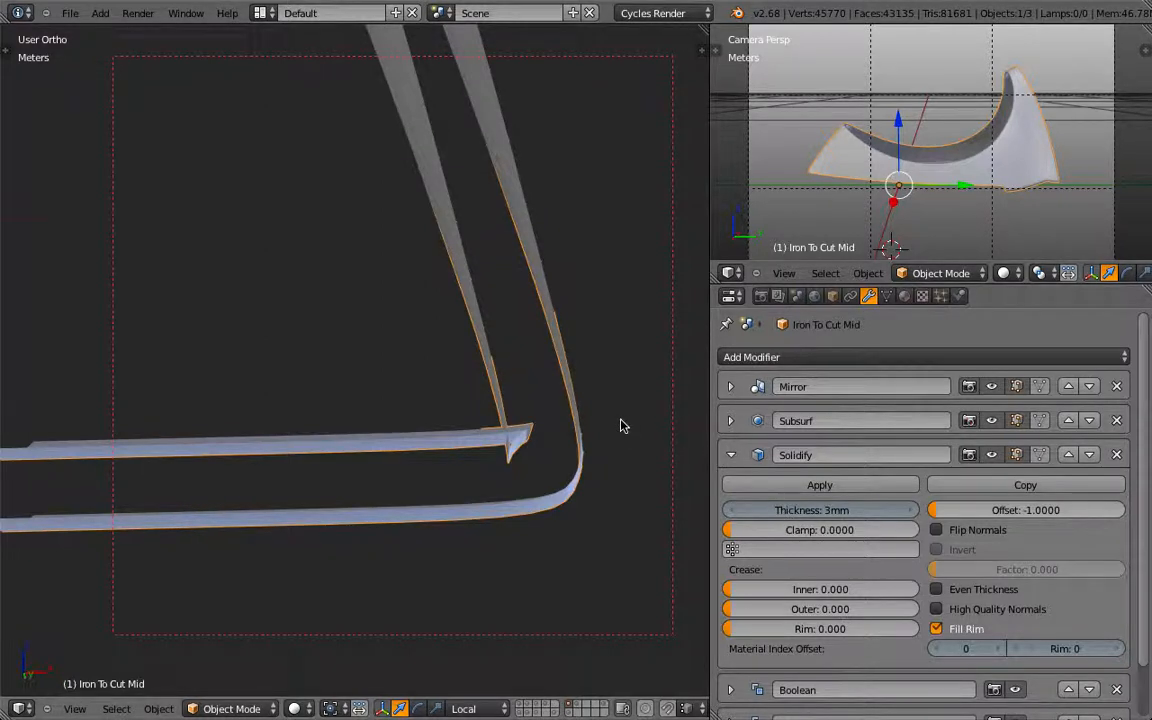
Examine the unclipped solidified body from above, behind and below, and reopen the Solidify modifier's settings
middle_click_drag(620, 424, 620, 430)
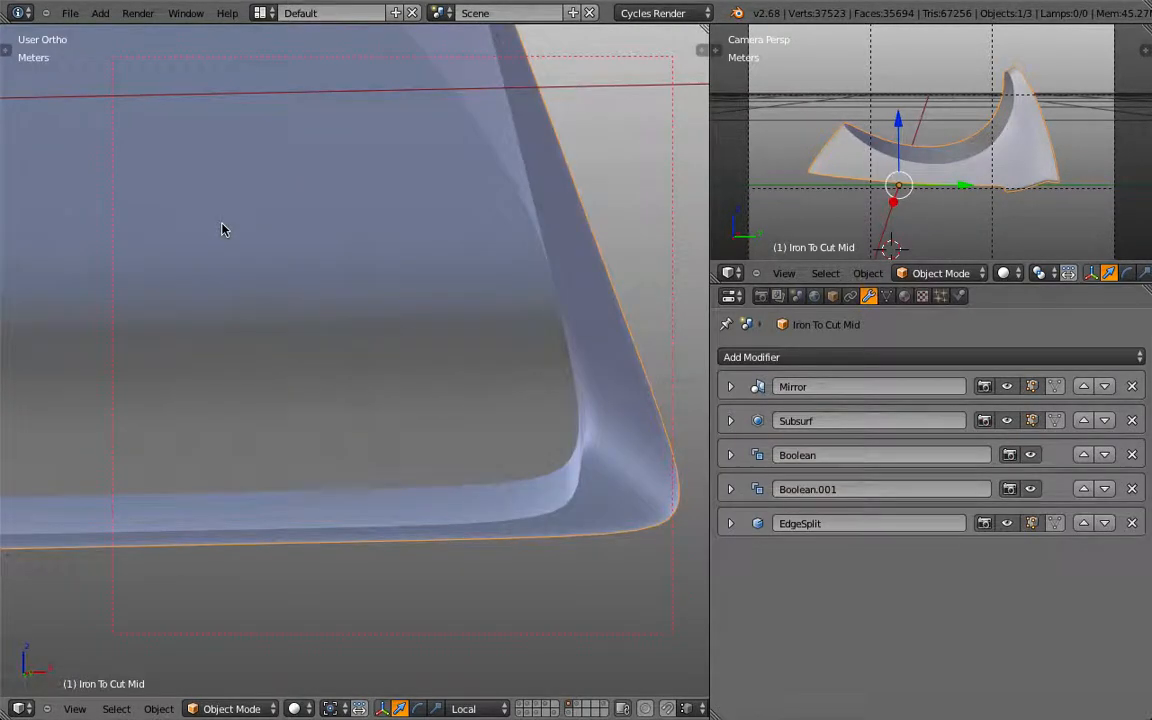
middle_click_drag(222, 230, 335, 352)
scroll(335, 352, "down", 4)
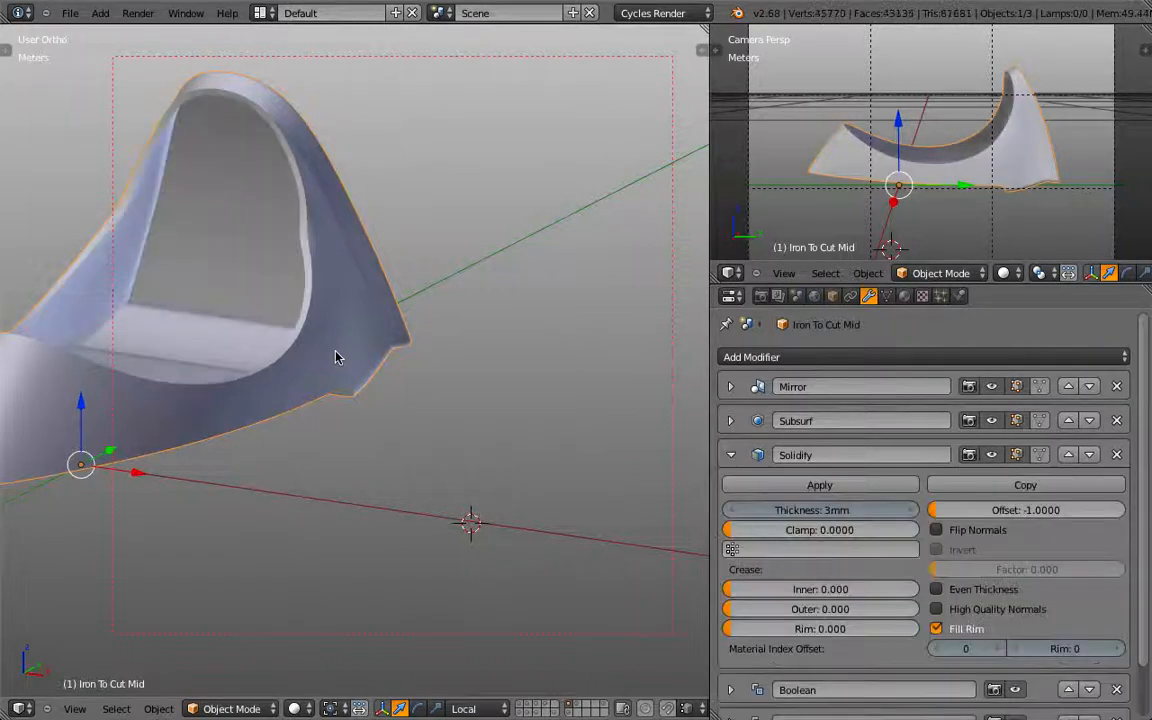
scroll(338, 352, "down", 2)
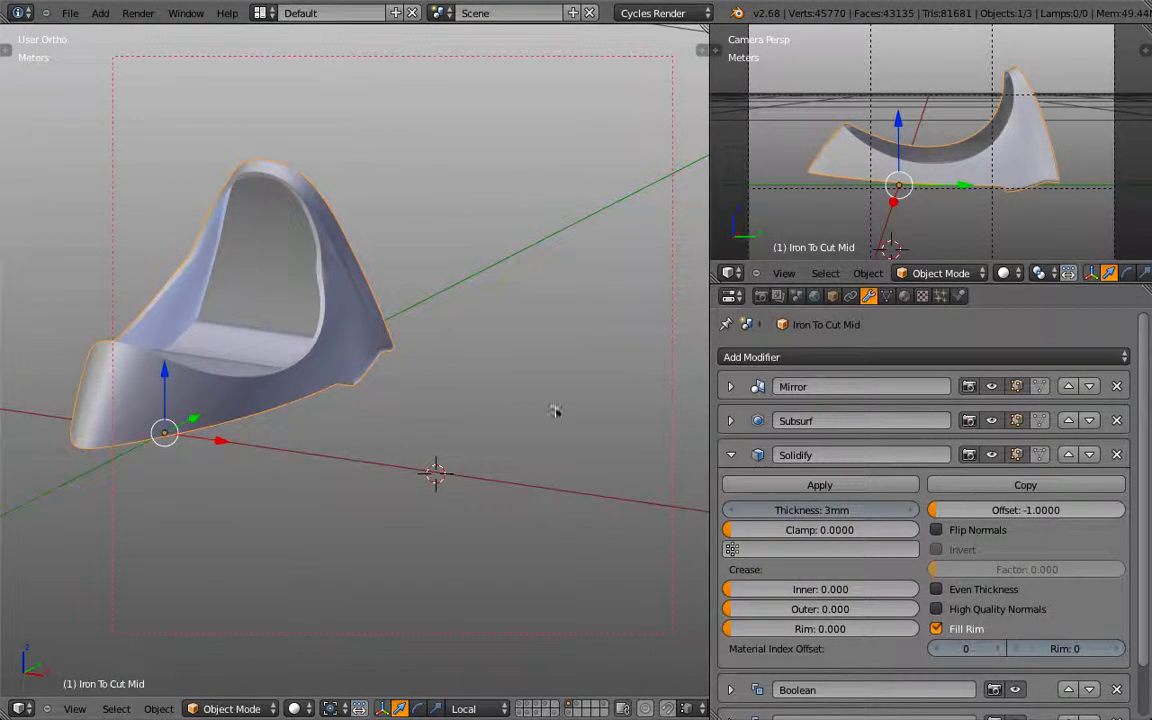
middle_click_drag(524, 301, 386, 193)
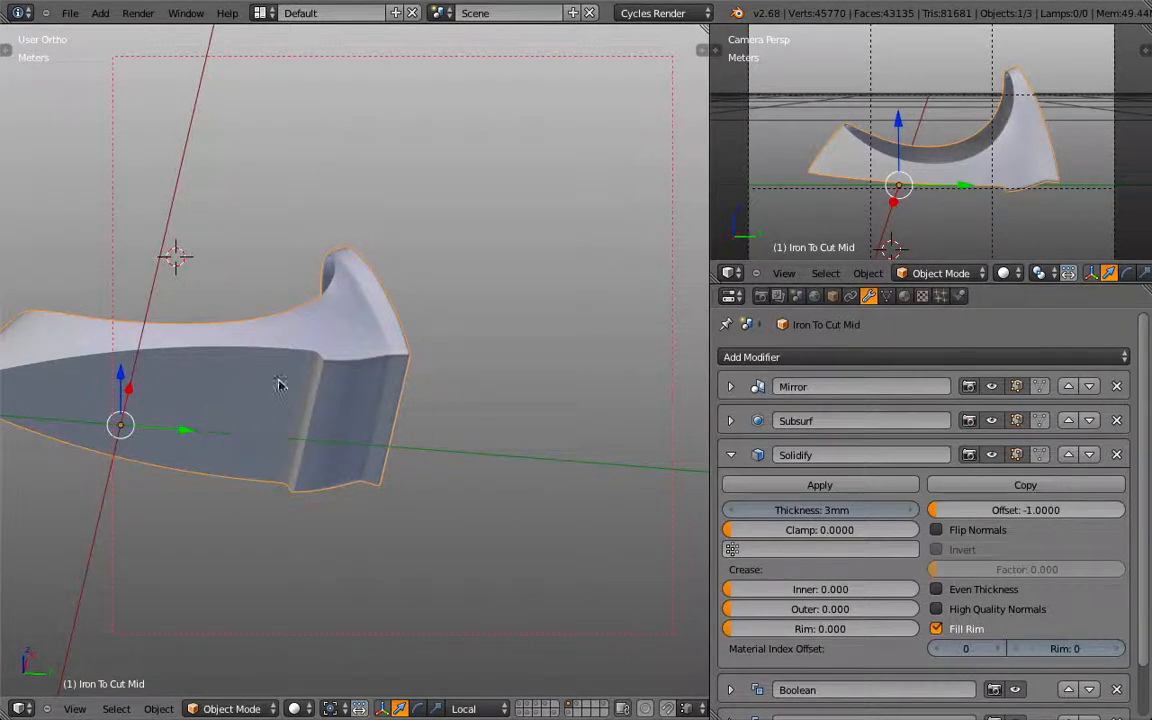
middle_click_drag(278, 381, 497, 438)
middle_click_drag(519, 303, 295, 431)
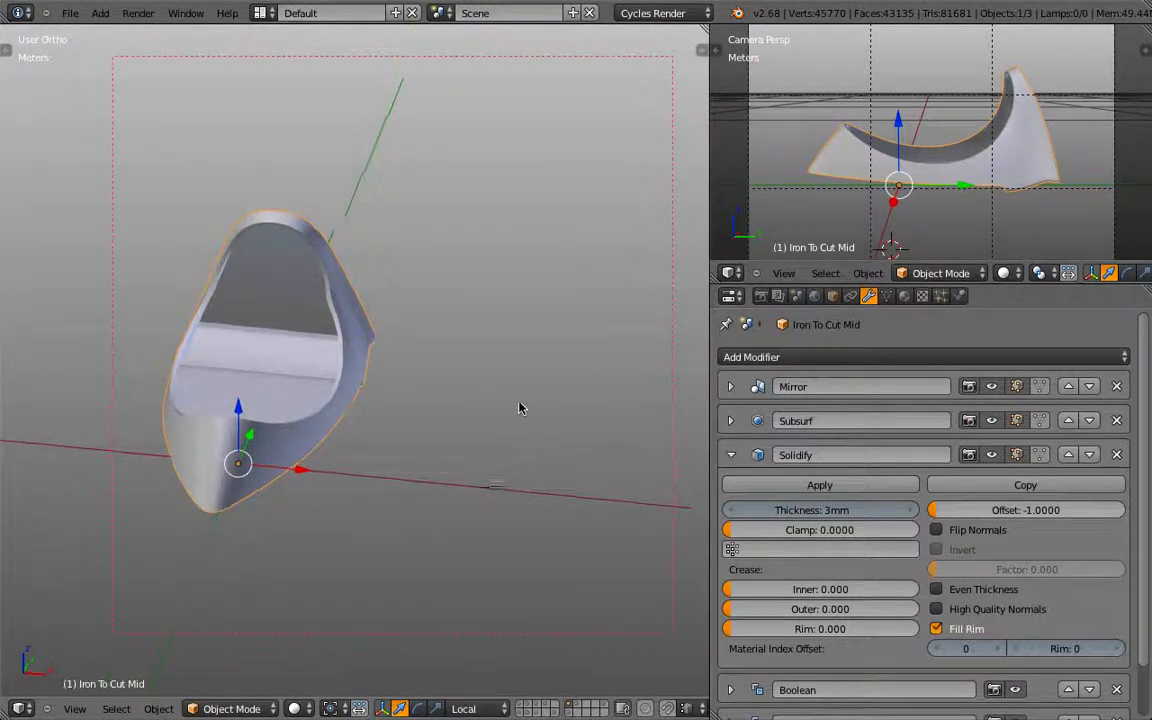
middle_click_drag(519, 404, 640, 420)
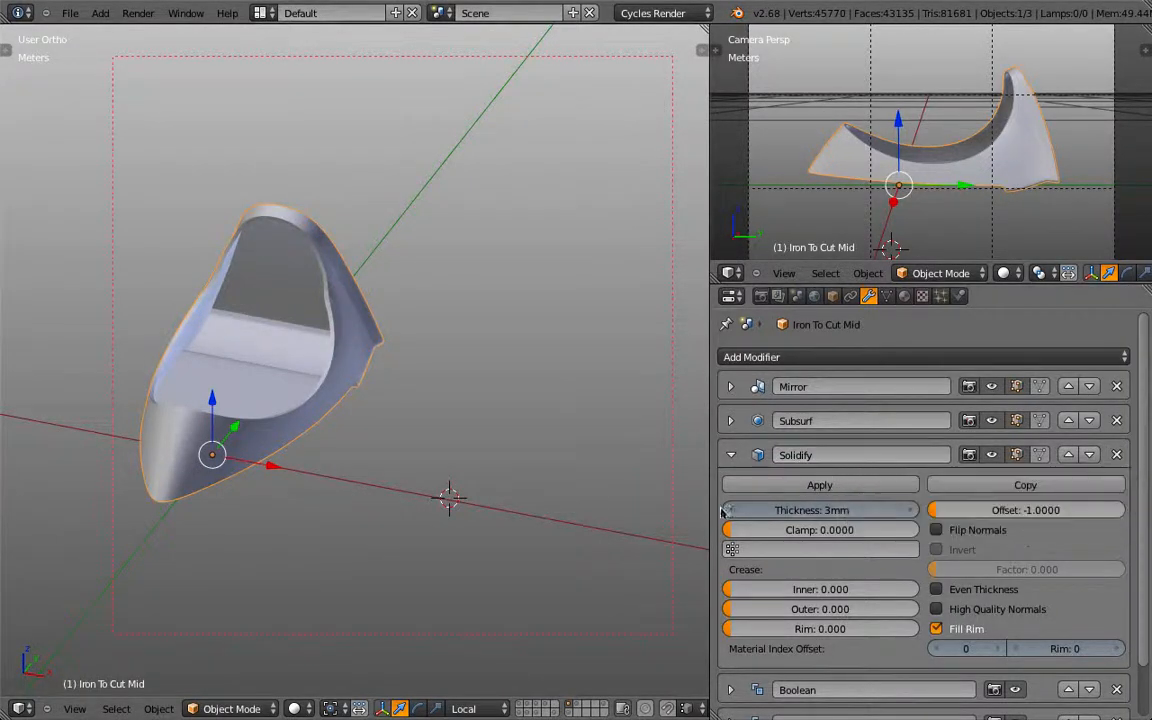
left_click(730, 455)
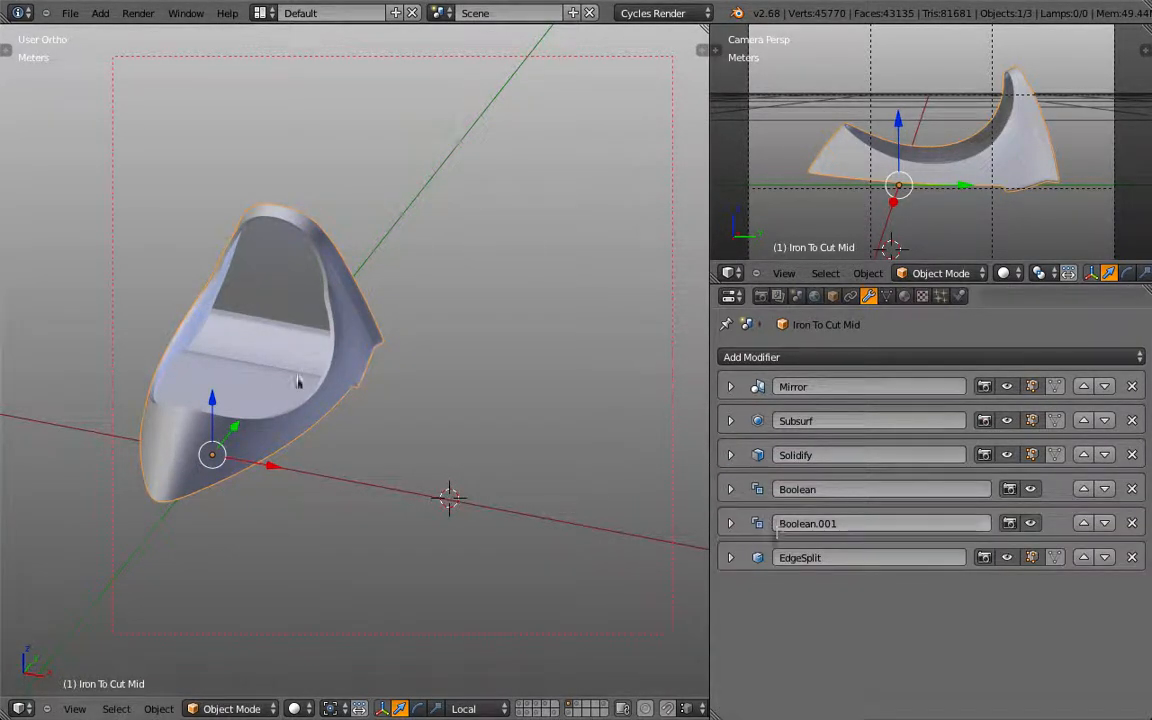
middle_click_drag(298, 380, 237, 337)
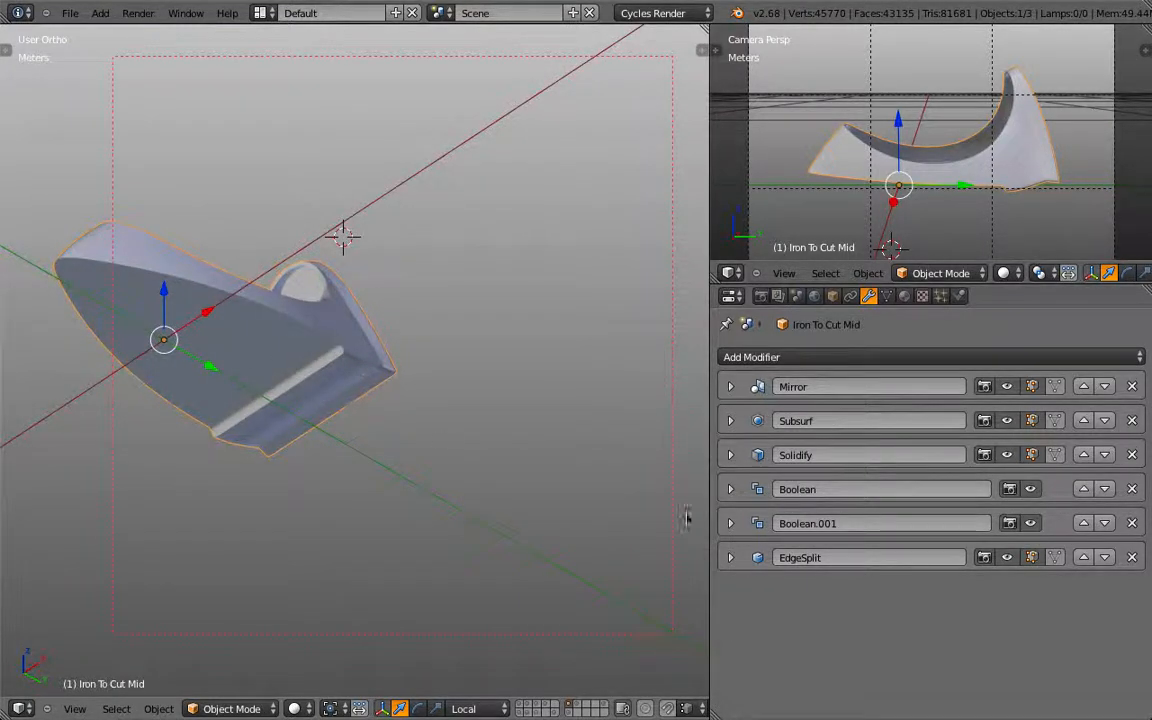
left_click(730, 455)
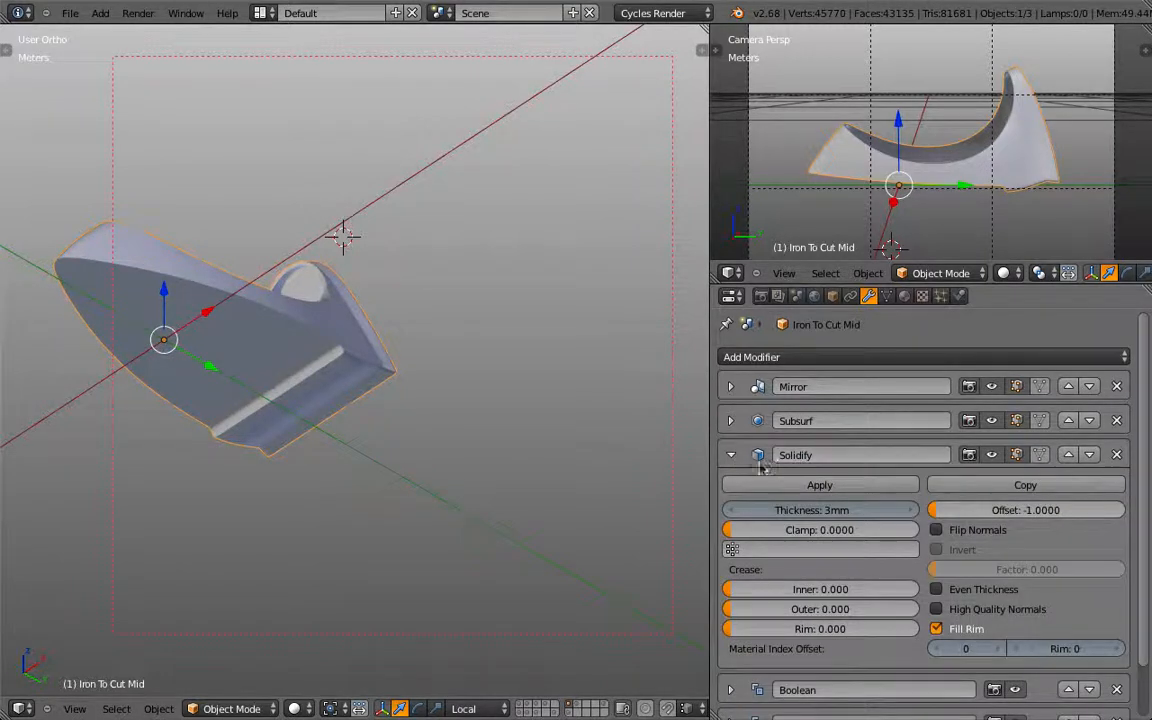
Turn off the viewport display of the middle body's Boolean.001 cut, examine the open shell from the side, and undo the change
left_click(731, 455)
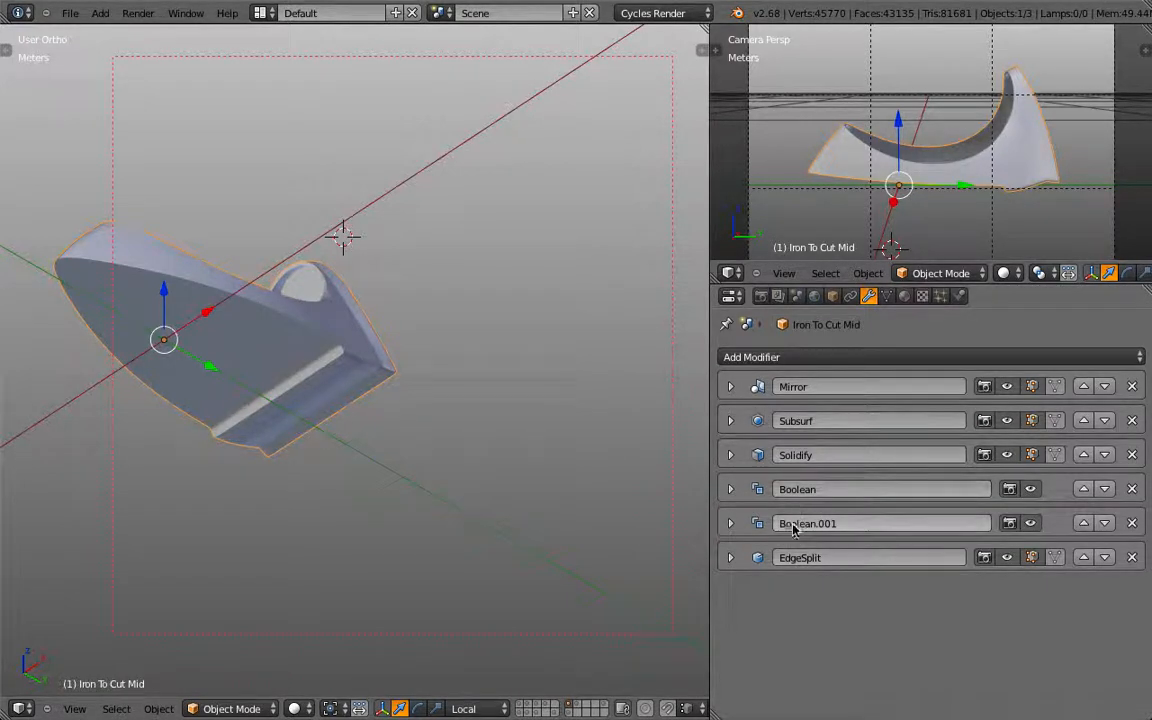
left_click(1031, 524)
middle_click_drag(455, 321, 378, 420)
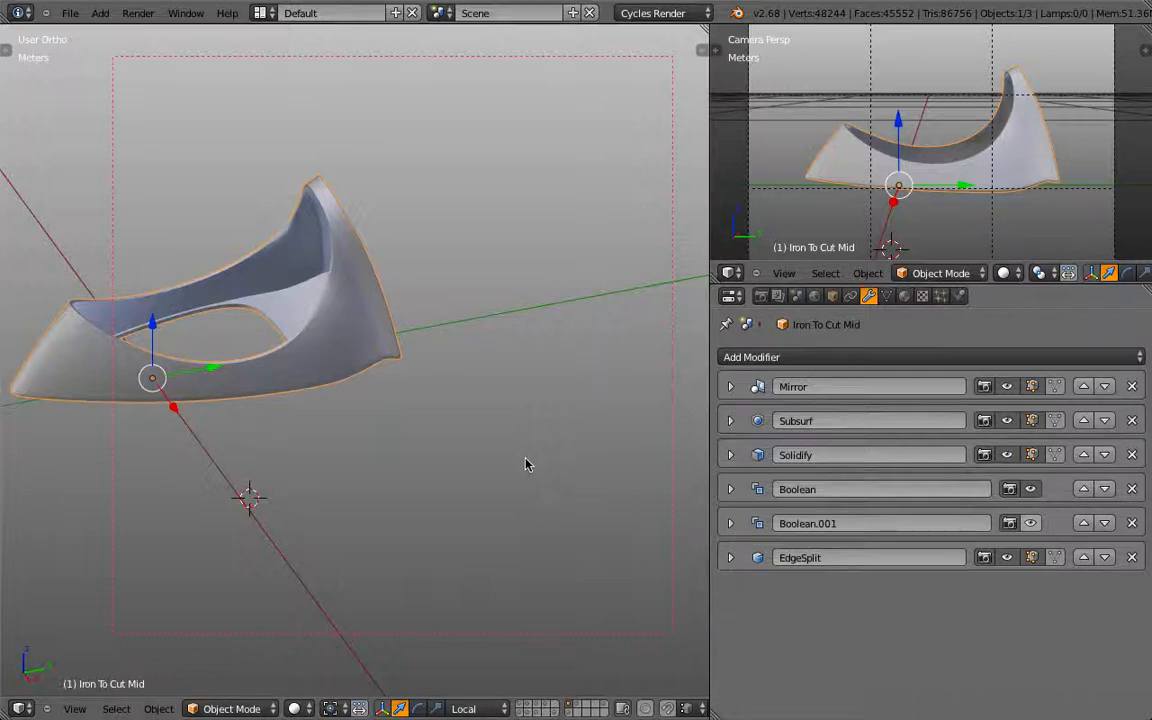
key("ctrl+z")
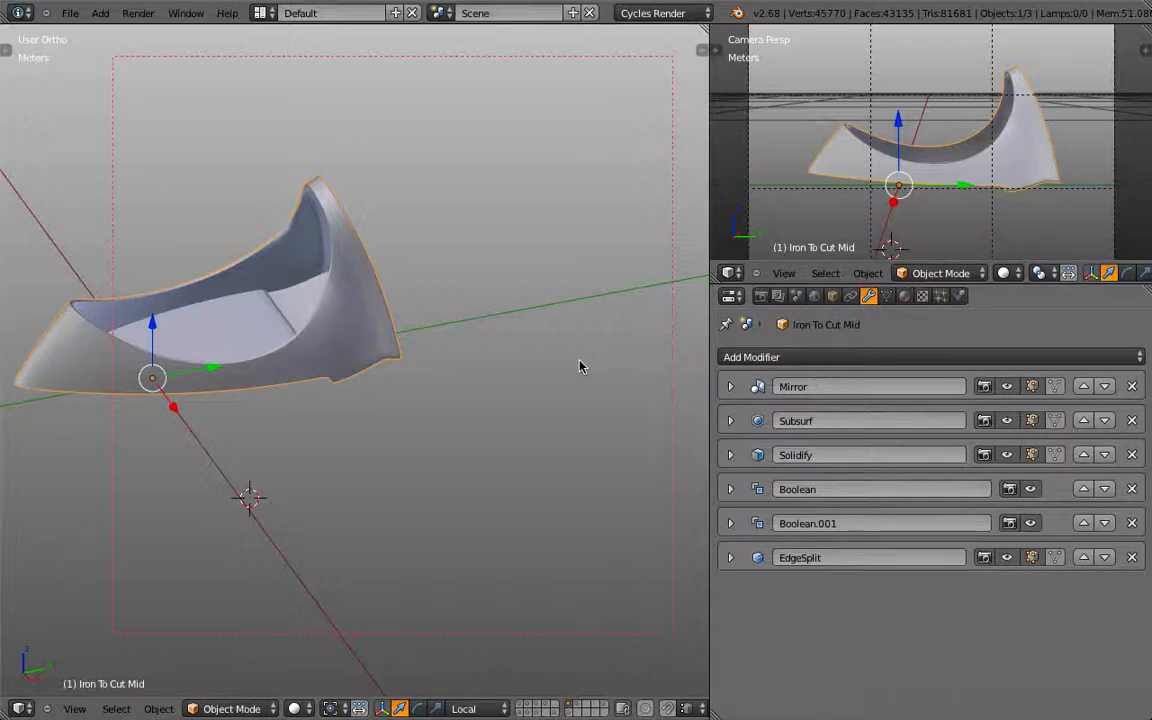
Undo the middle body's Solidify modifier and turn off the viewport display of both its Boolean modifiers
key("ctrl+z")
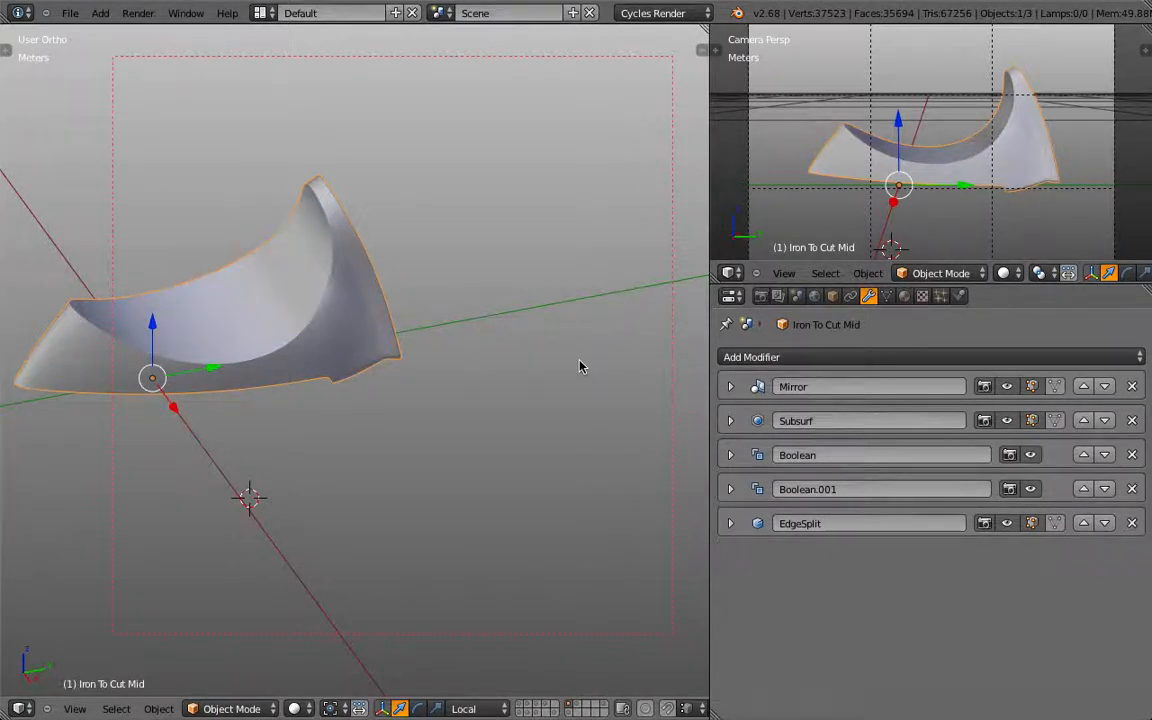
left_click(1032, 488)
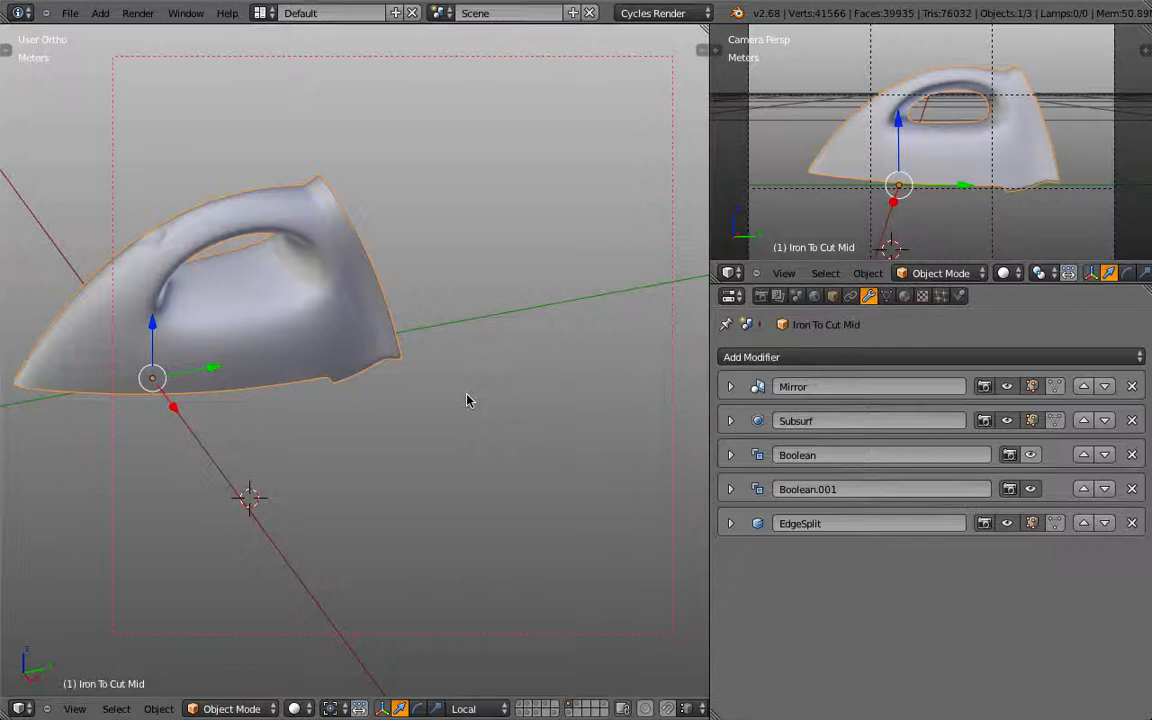
key("ctrl+z")
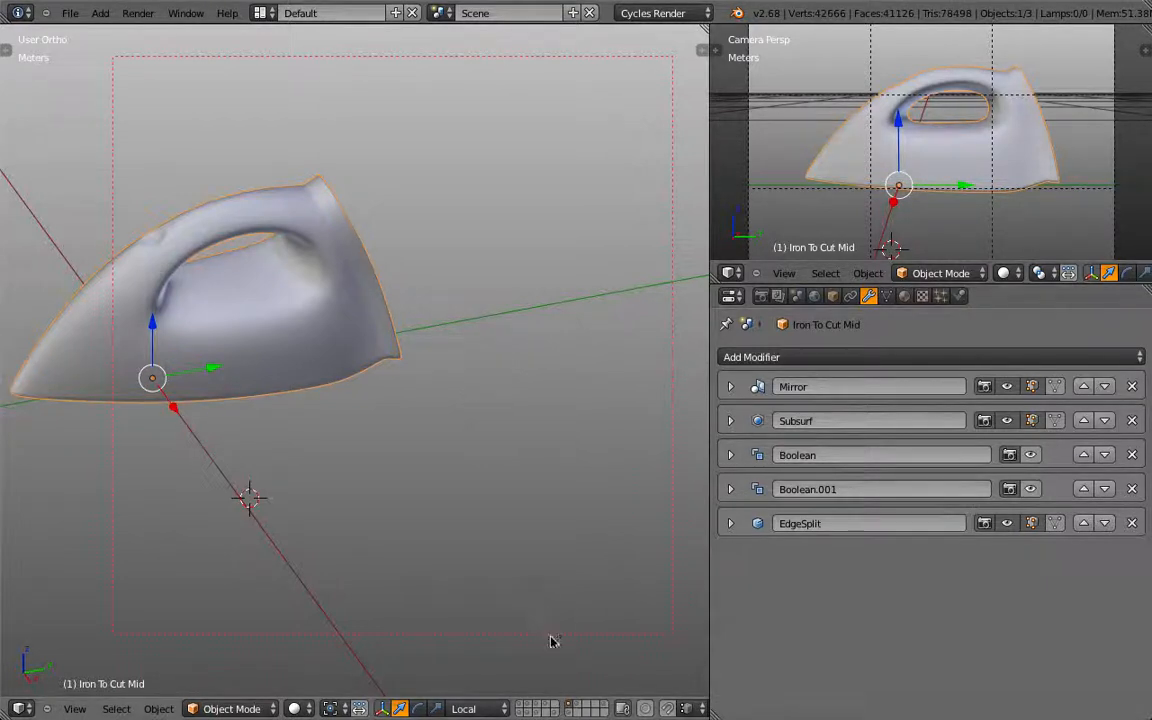
Reveal the hidden iron parts in wireframe and turn off the viewport display of both Boolean modifiers on Iron To Cut Bottom
key("alt+h")
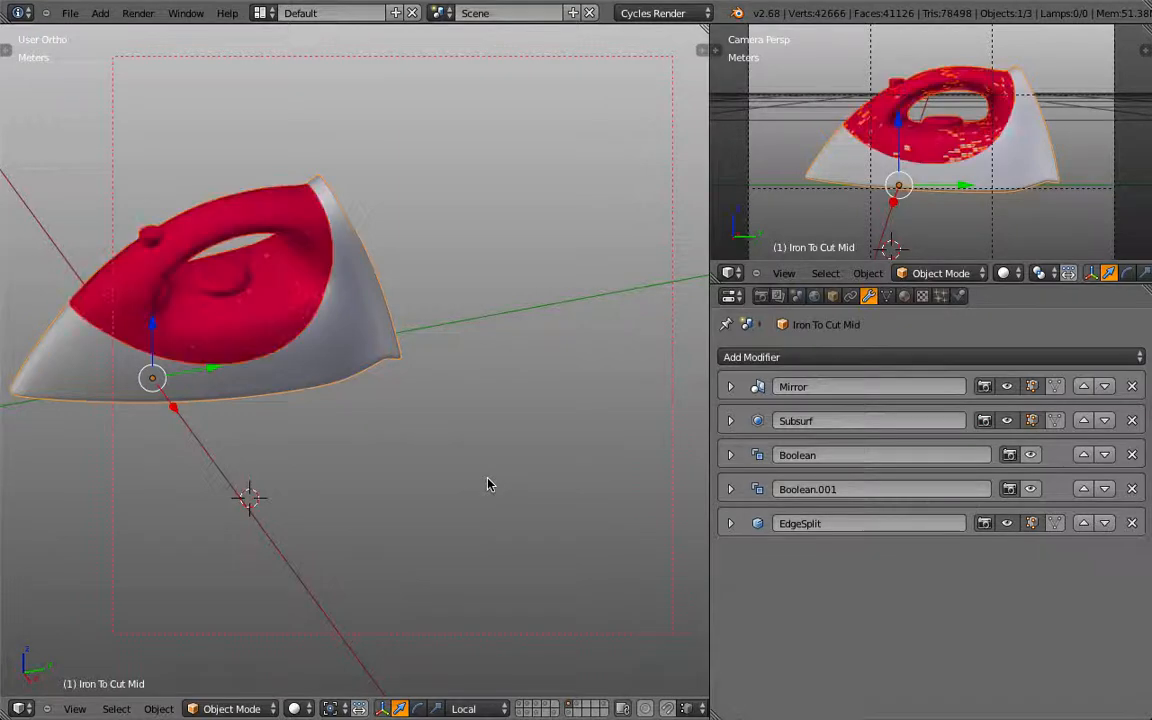
key("z")
right_click(250, 401)
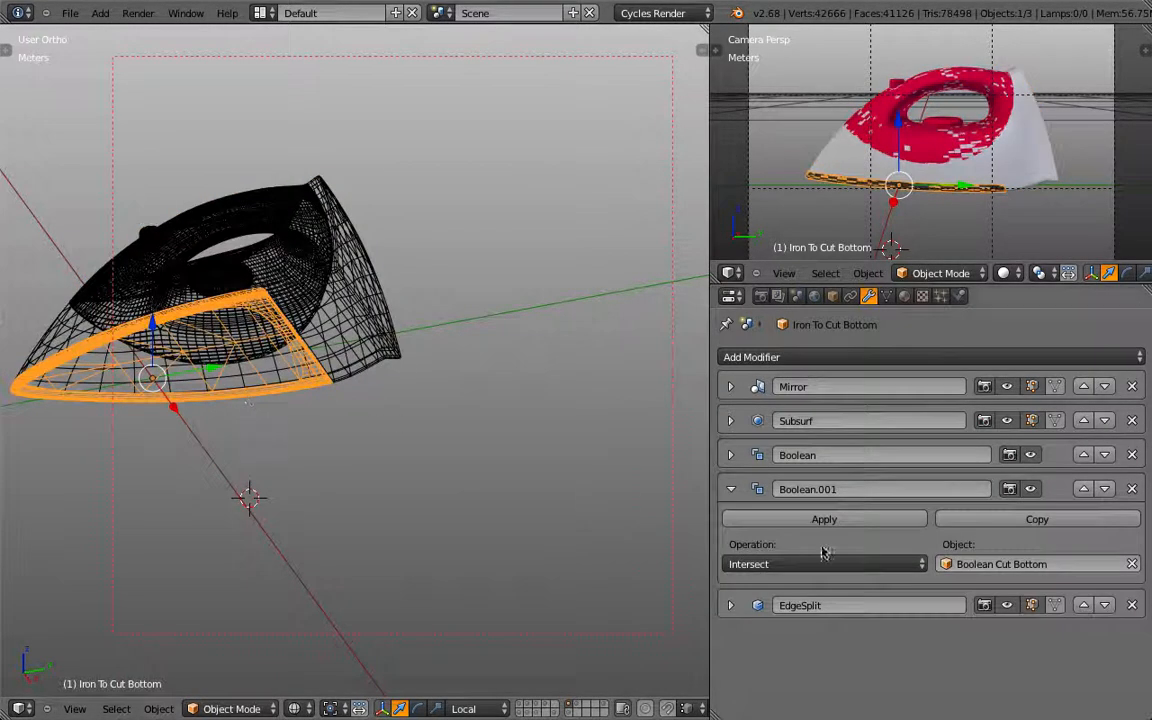
left_click(1032, 455)
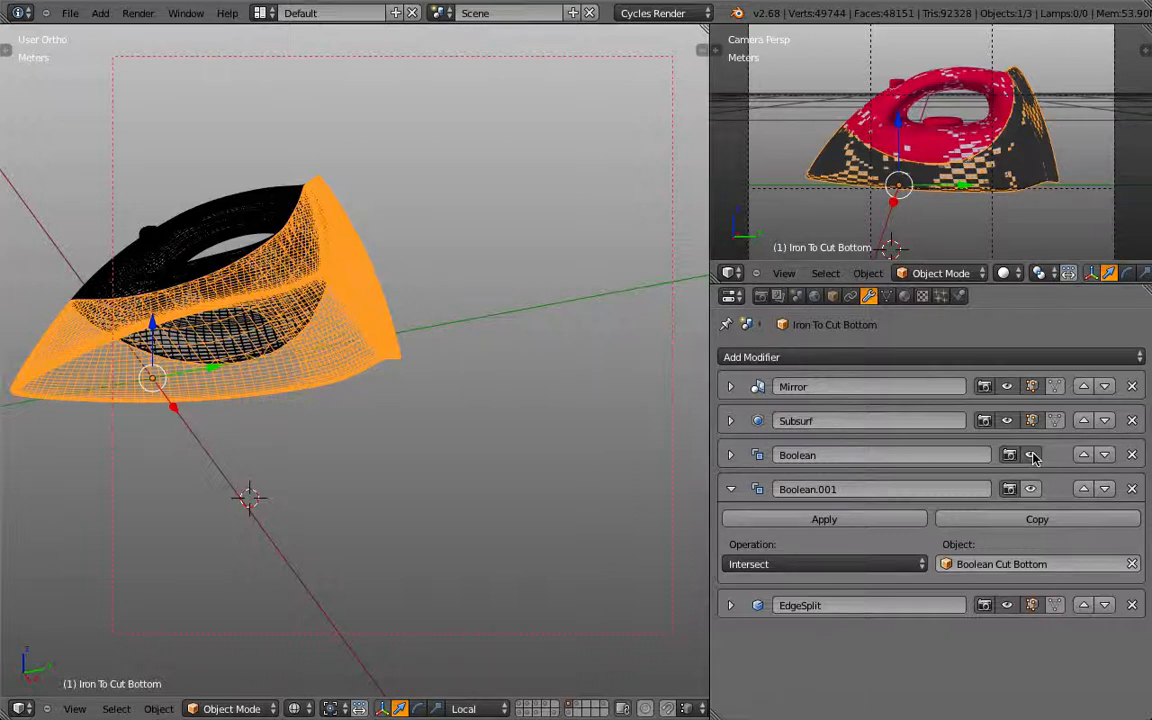
left_click(1032, 455)
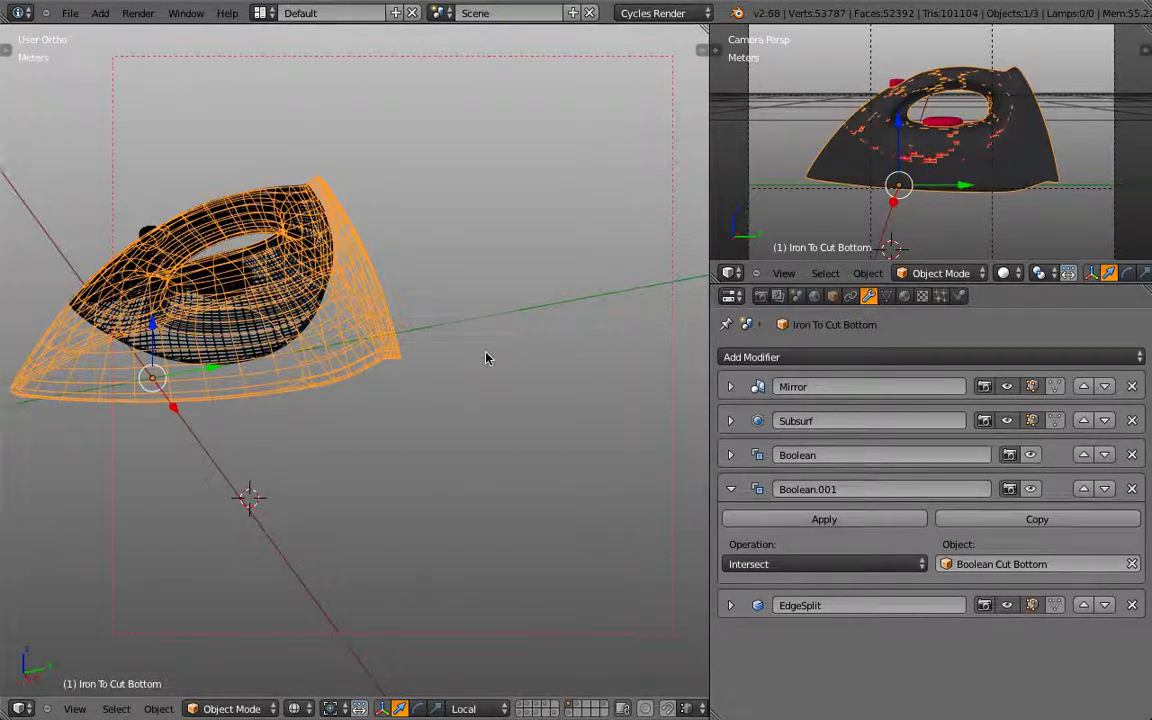
Turn off the viewport display of Subsurf, Cut Section, Add Top Dial, Add Middle Dial and Core Out Dials on Iron To Cut Top
key("KP_3")
right_click(130, 292)
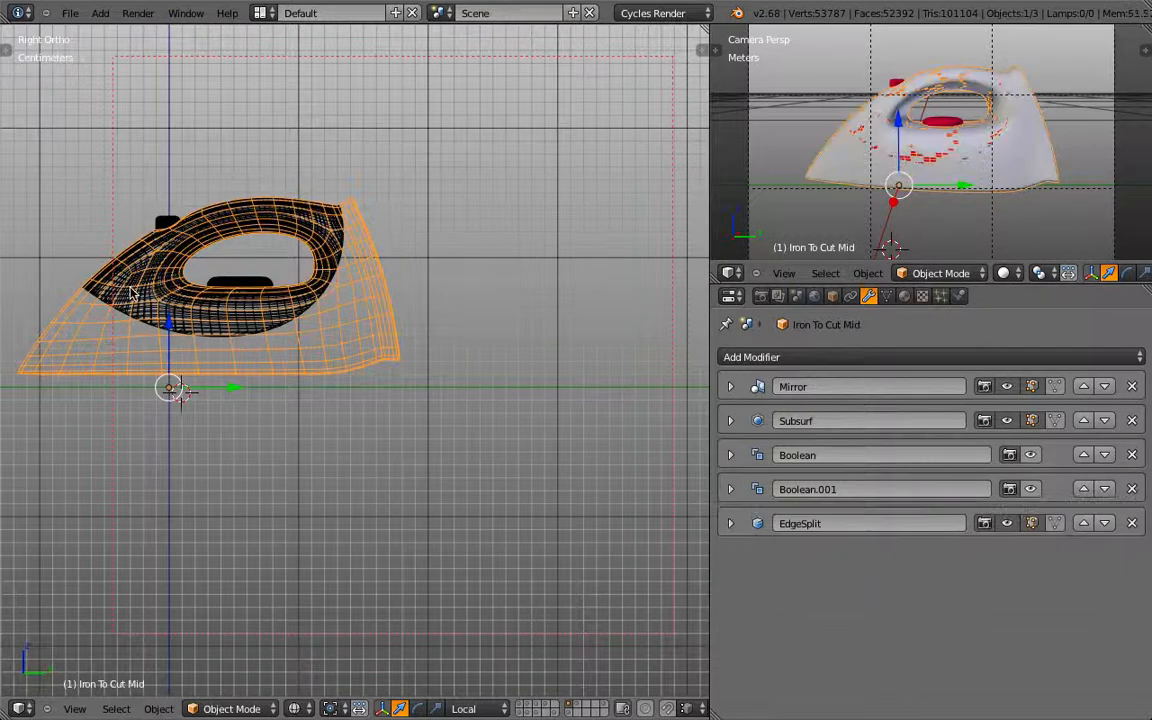
right_click(116, 261)
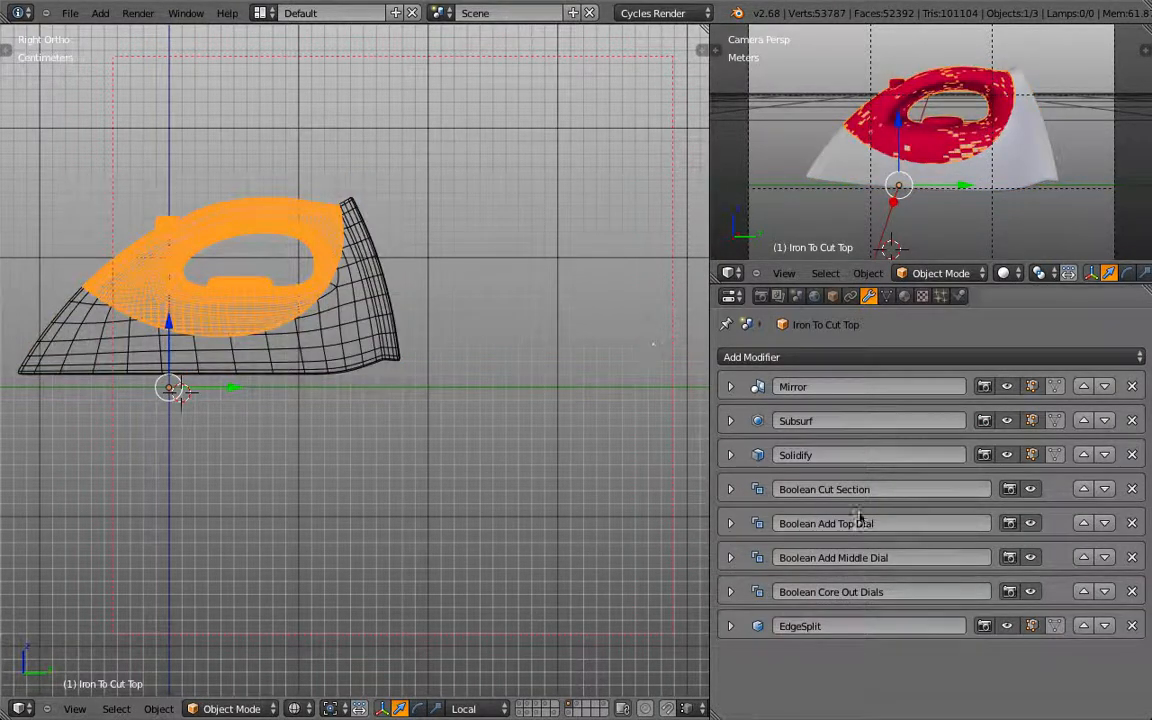
left_click(1007, 421)
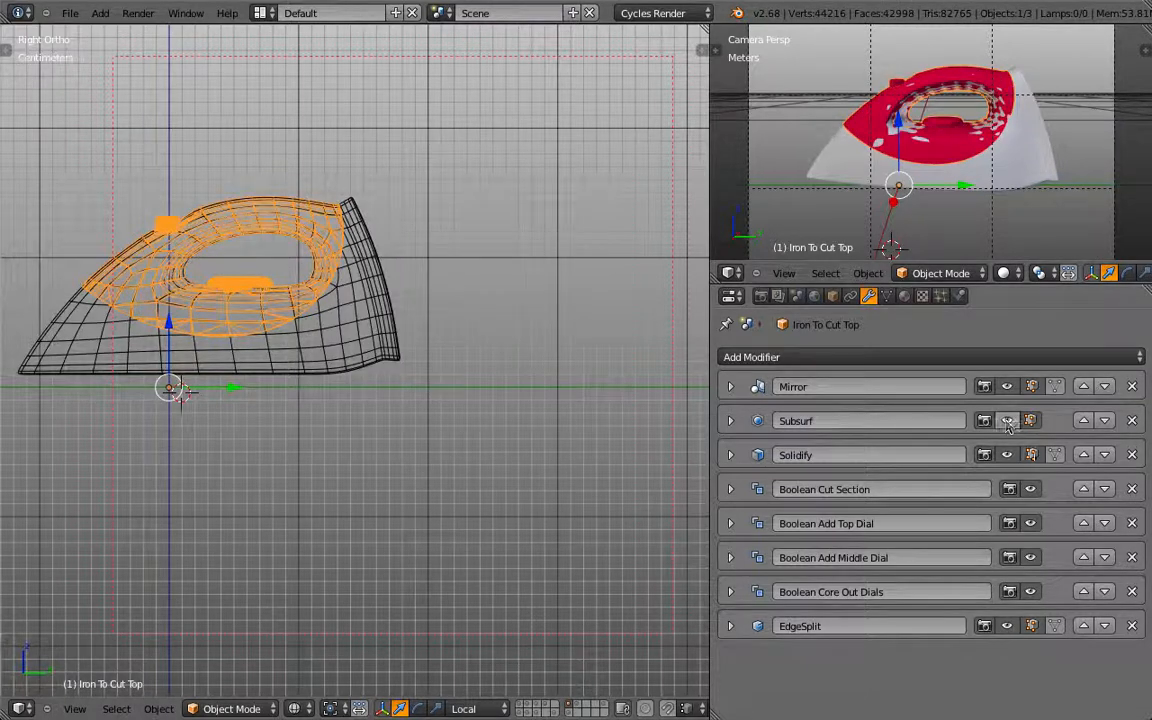
left_click(1031, 524)
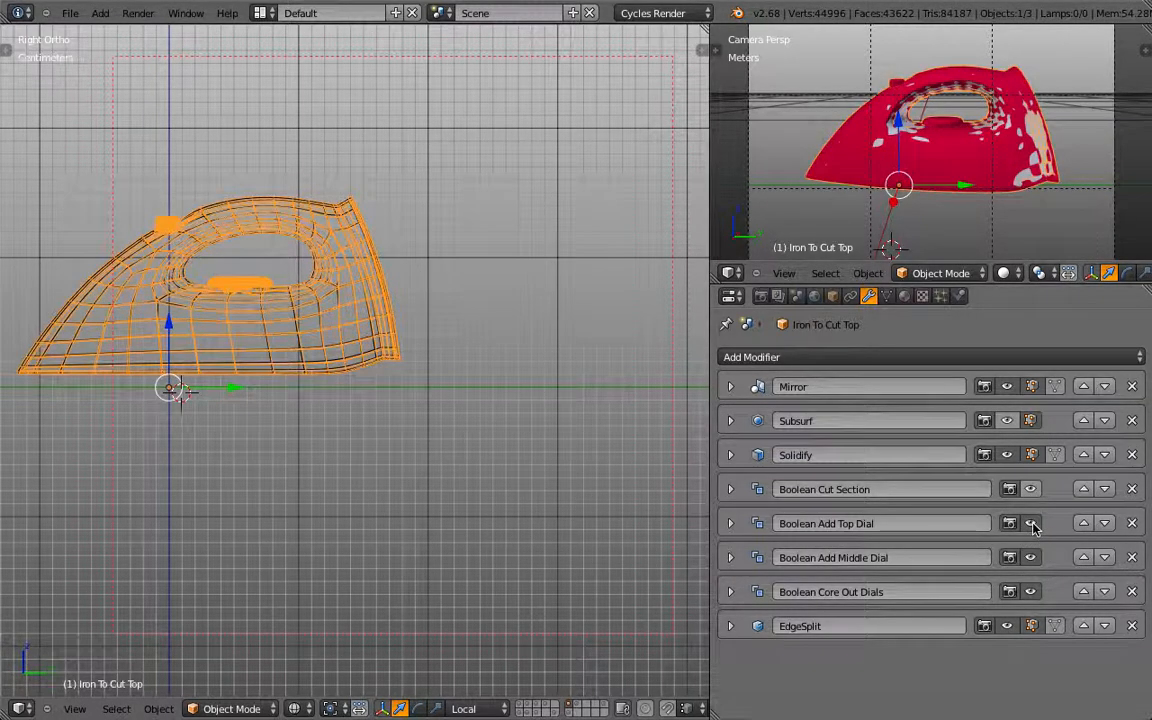
left_click(1031, 557)
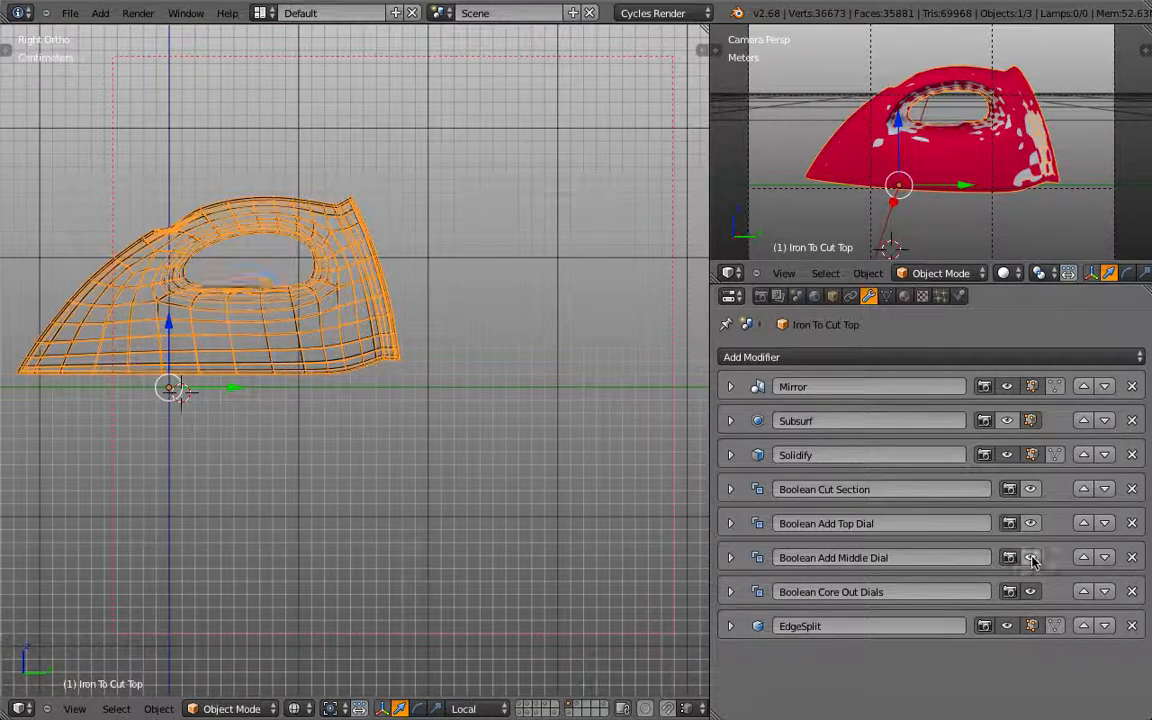
left_click(1031, 592)
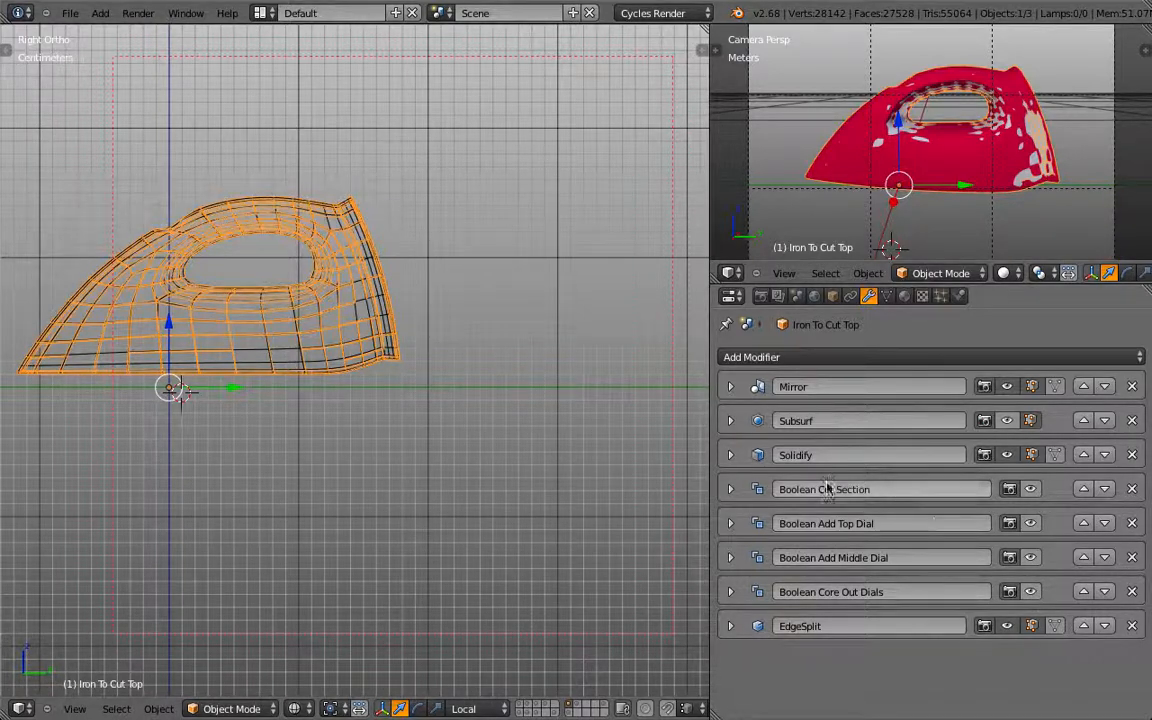
Try to apply the Solidify modifier on Iron To Cut Top
left_click(730, 456)
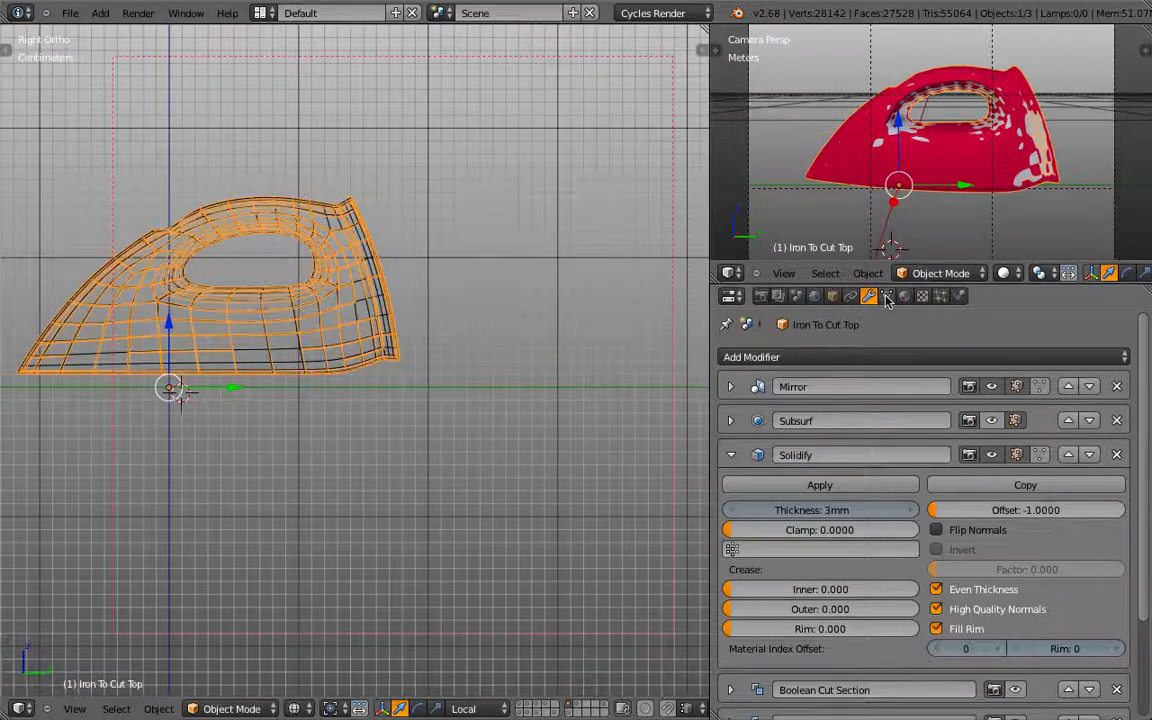
middle_click_drag(589, 401, 420, 330)
left_click(806, 486)
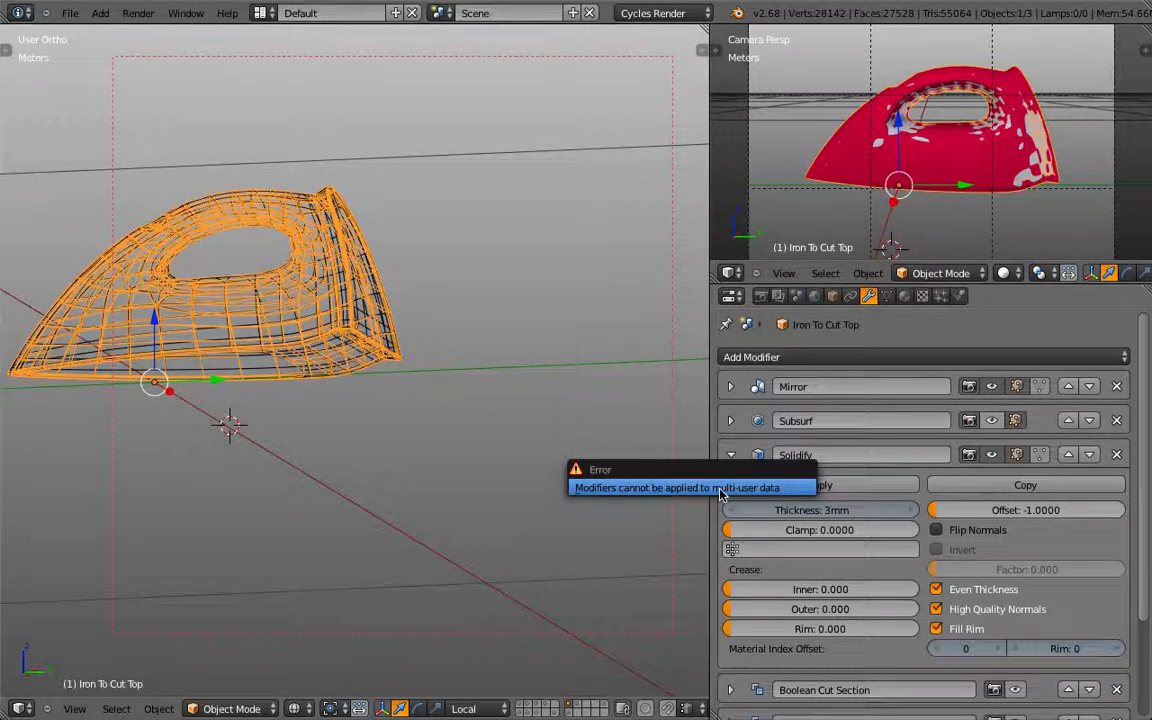
Examine the mesh data settings of the overlapping iron parts to check whether they share the same mesh
left_click(886, 296)
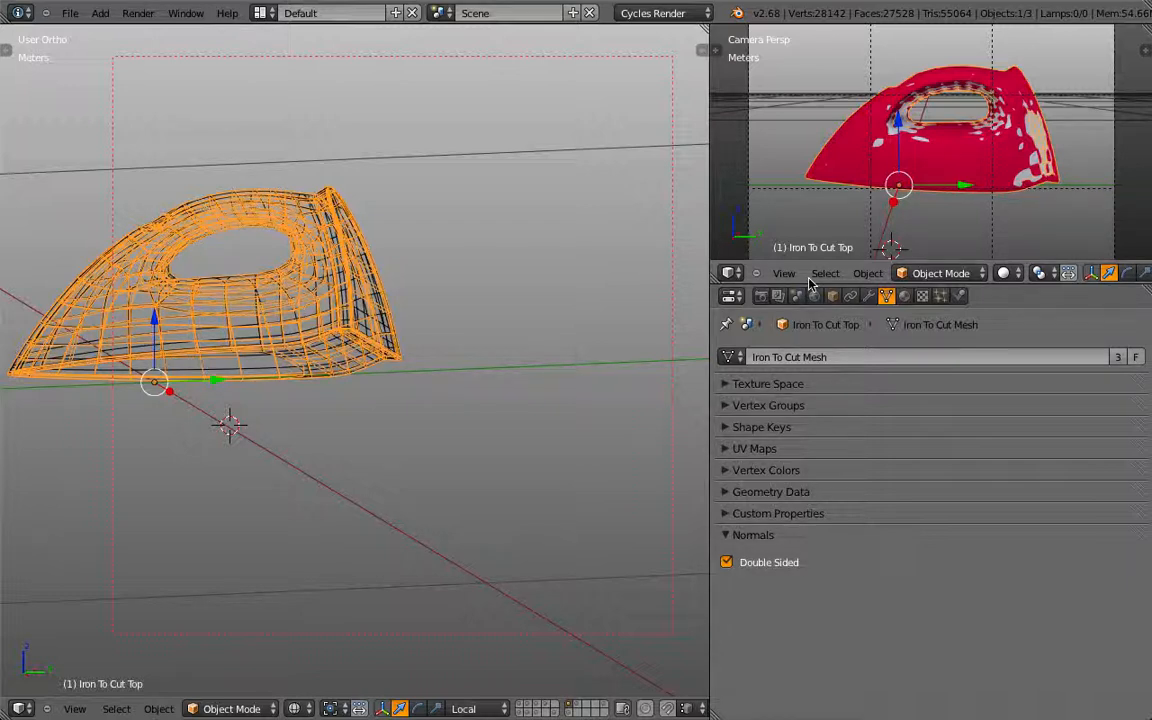
left_click(868, 296)
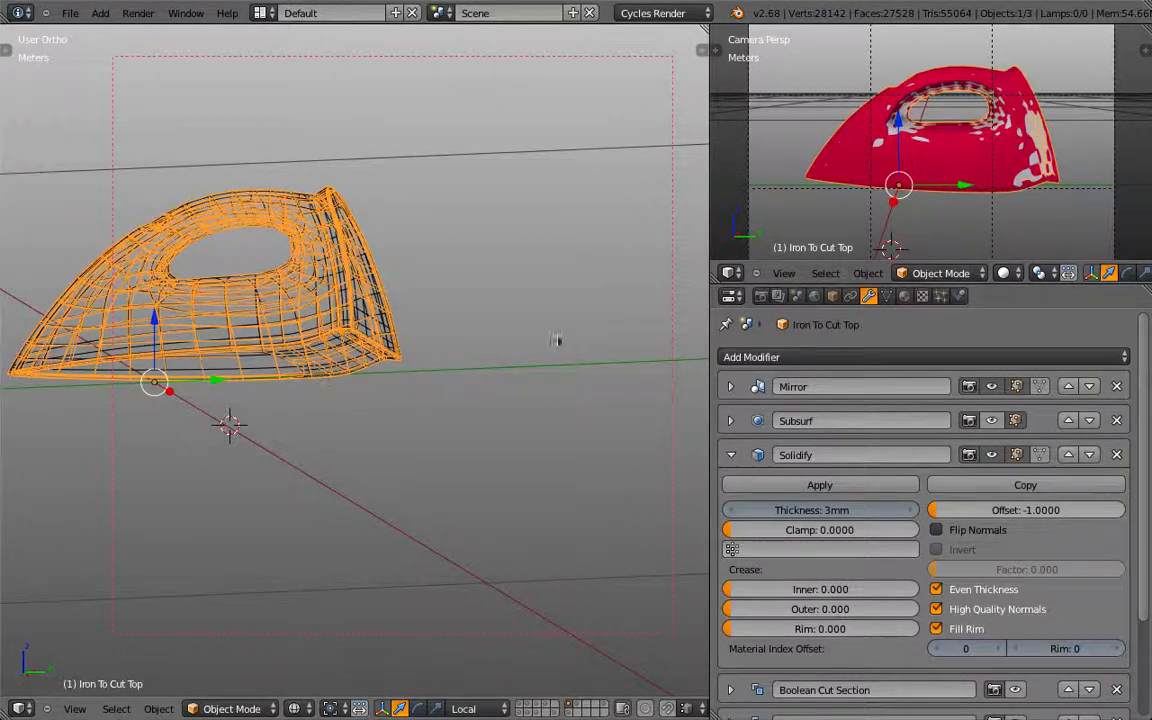
left_click(886, 296)
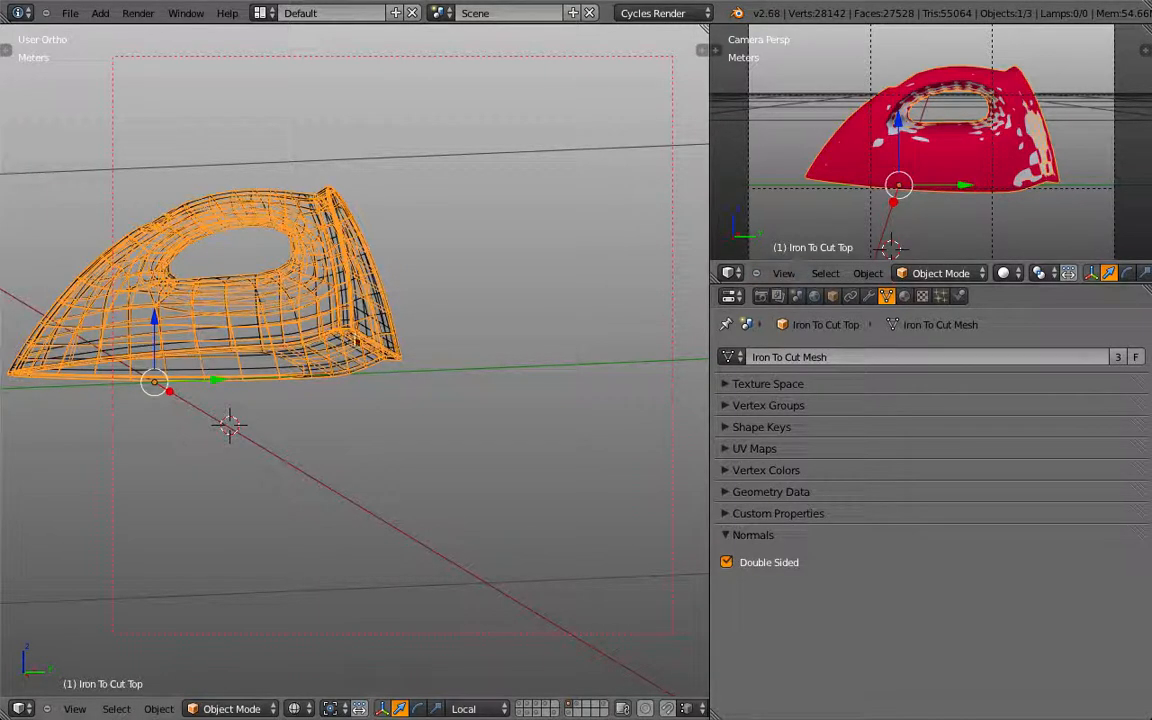
right_click(276, 319)
right_click(276, 319)
right_click(268, 335)
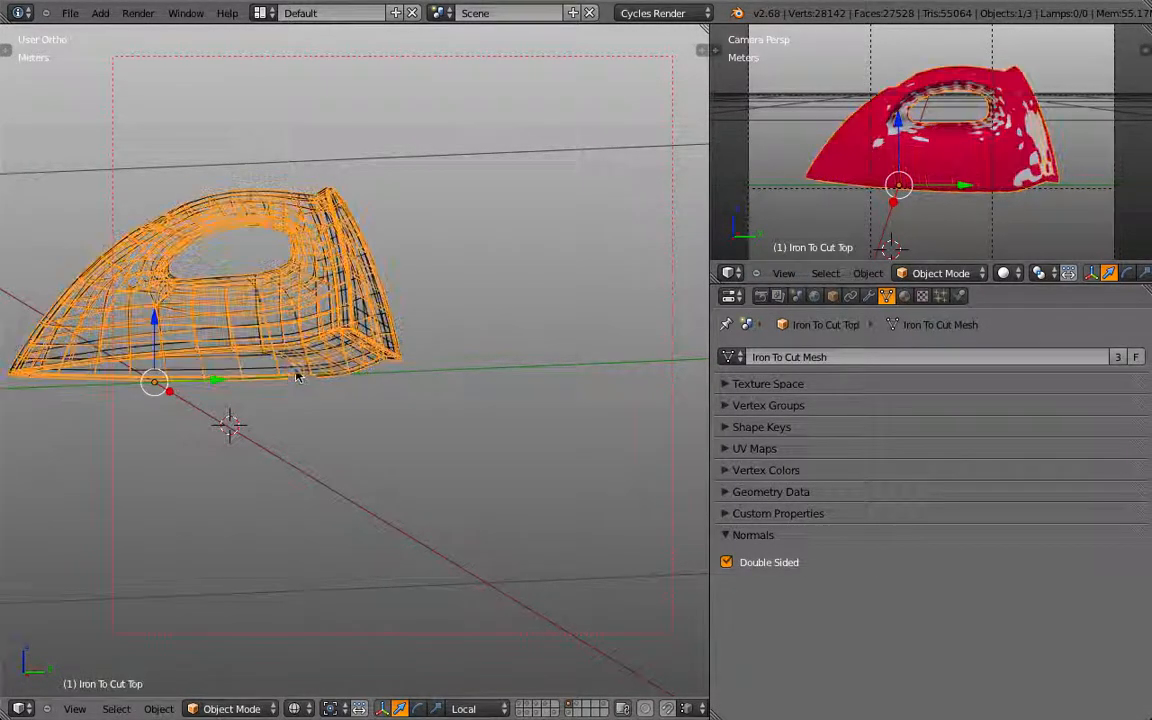
right_click(272, 340)
right_click(279, 292)
right_click(250, 267)
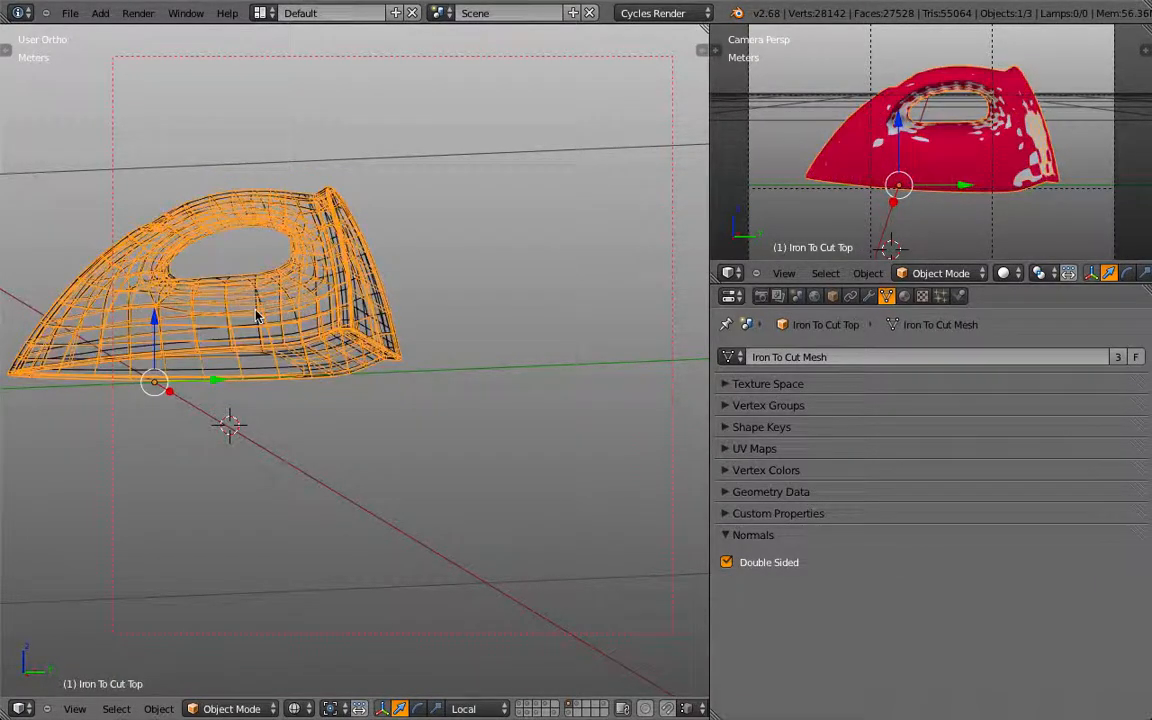
key("KP_3")
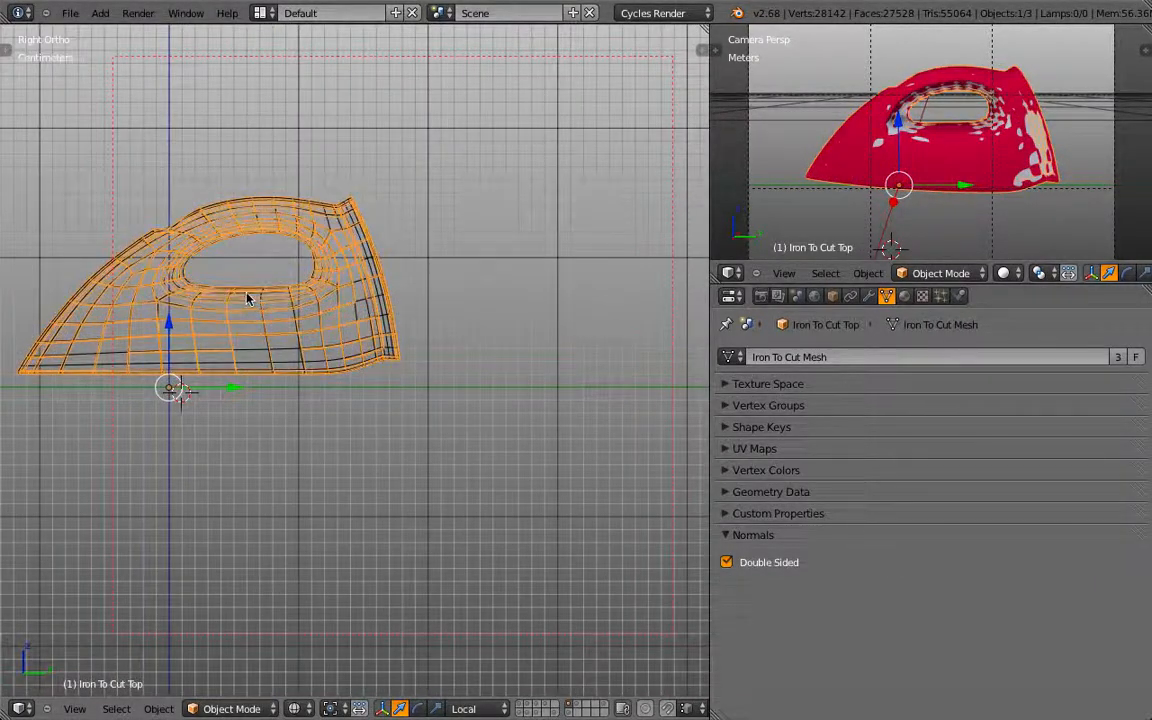
right_click(272, 203)
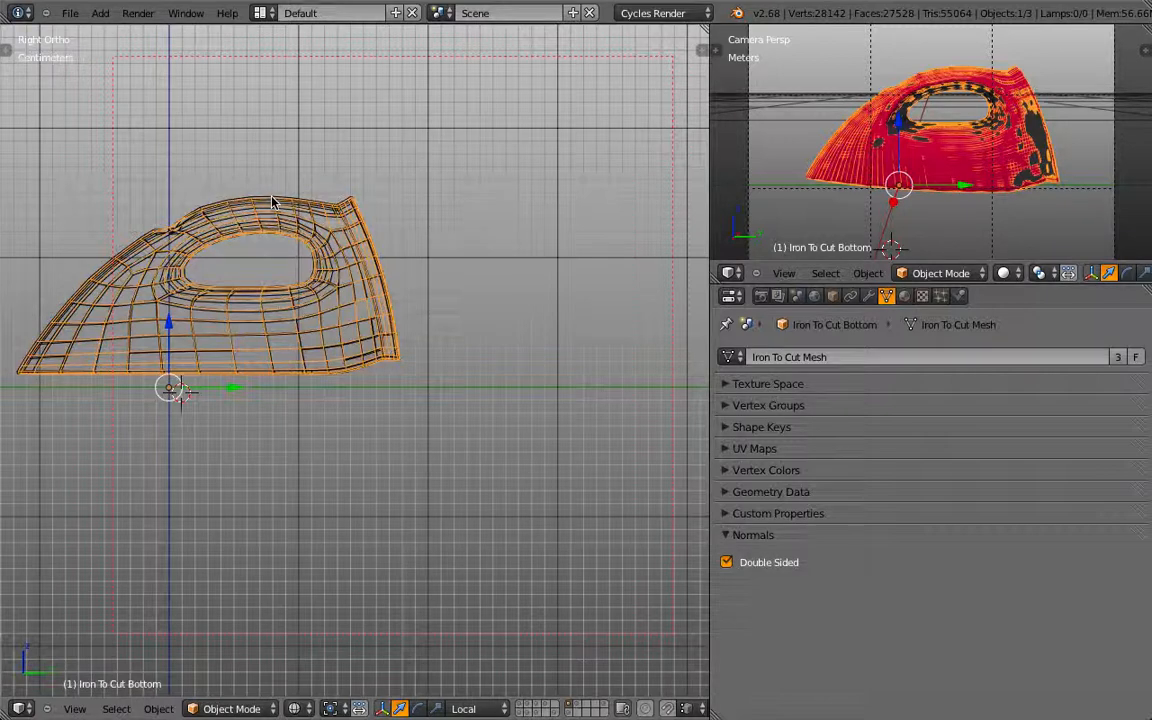
right_click(272, 203)
right_click(272, 203)
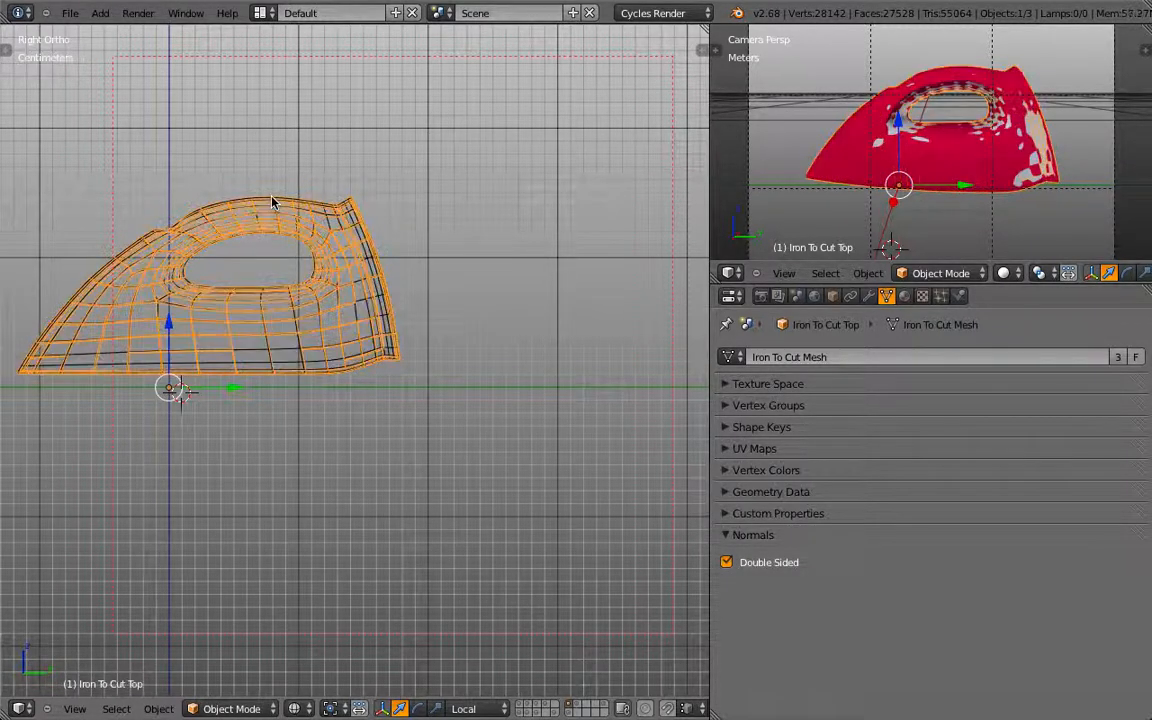
Hide Iron To Cut Bottom and Iron To Cut Mid, leaving the top part in view
left_click(868, 296)
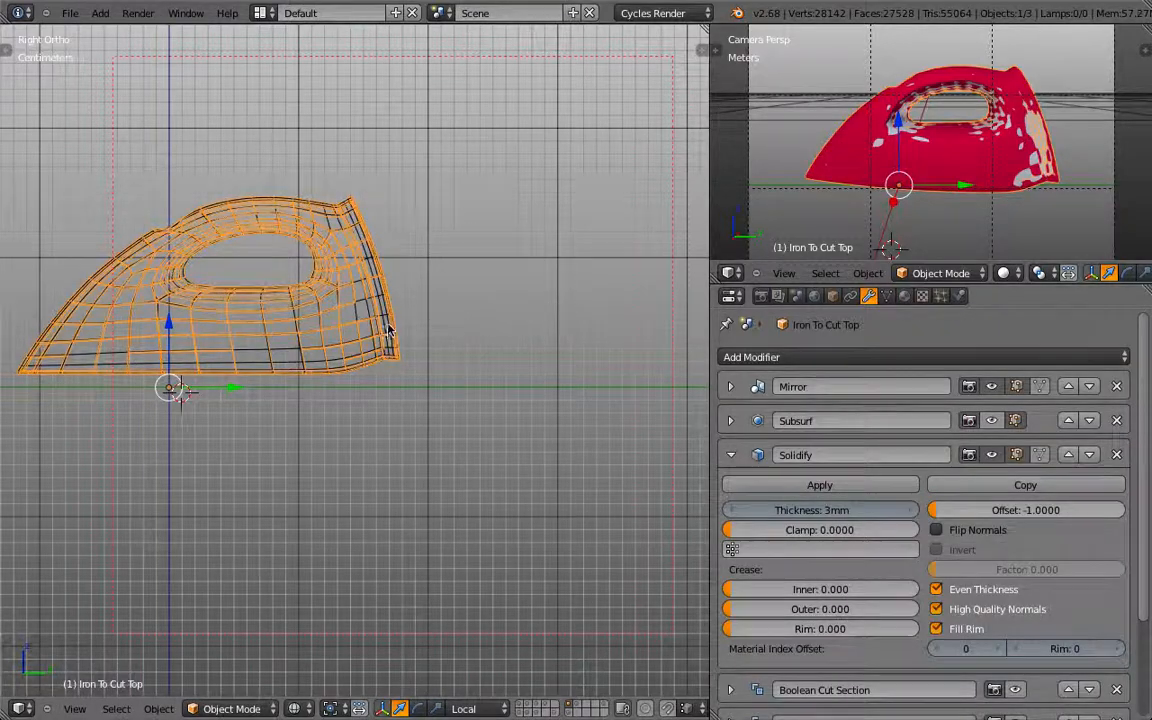
right_click(356, 302)
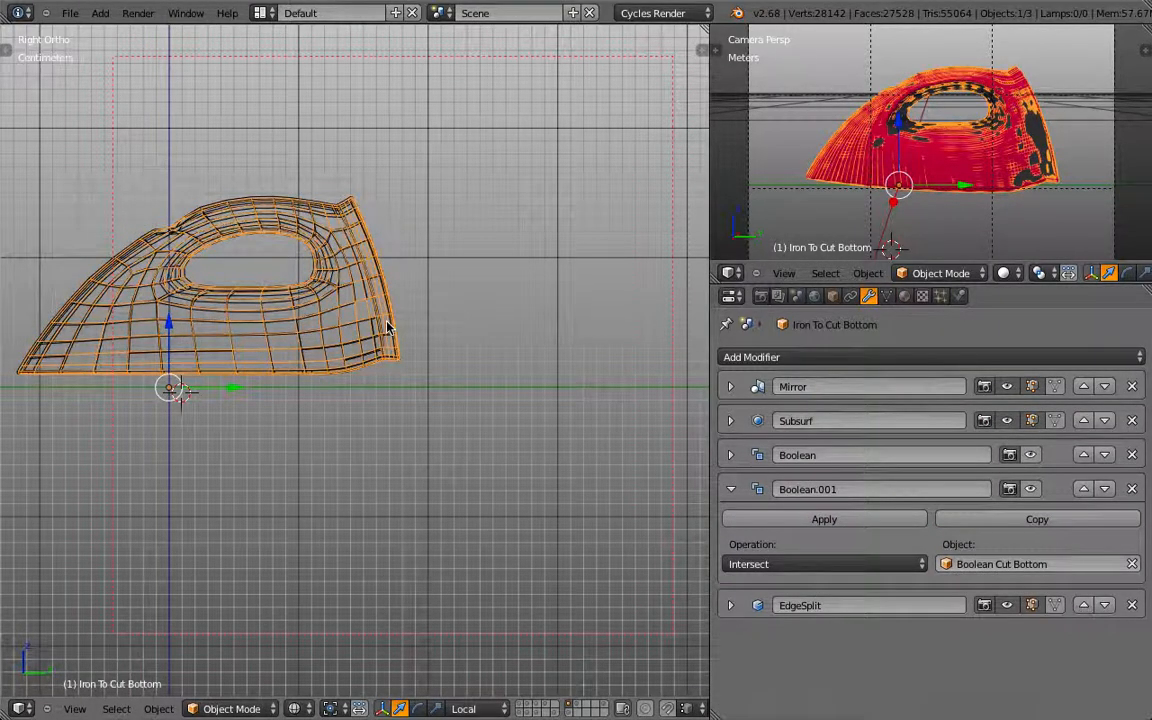
key("h")
right_click(332, 374)
key("h")
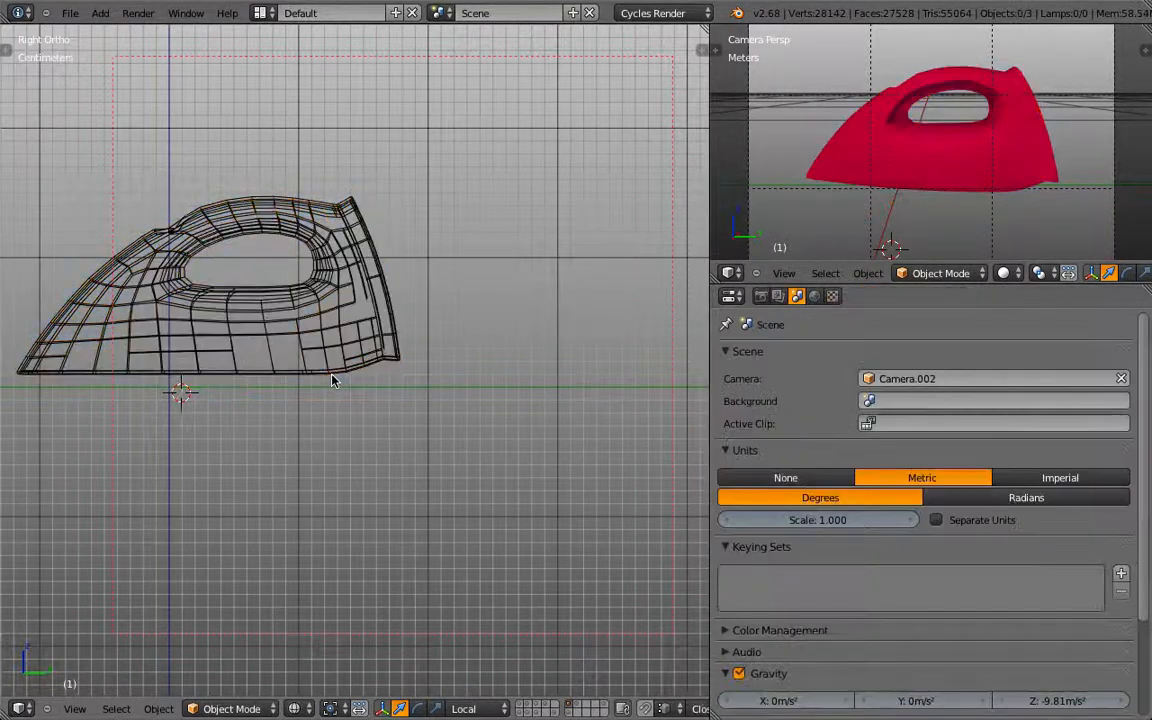
Remove the Solidify modifier from Iron To Cut Top and snap the 3D cursor to the object
right_click(331, 368)
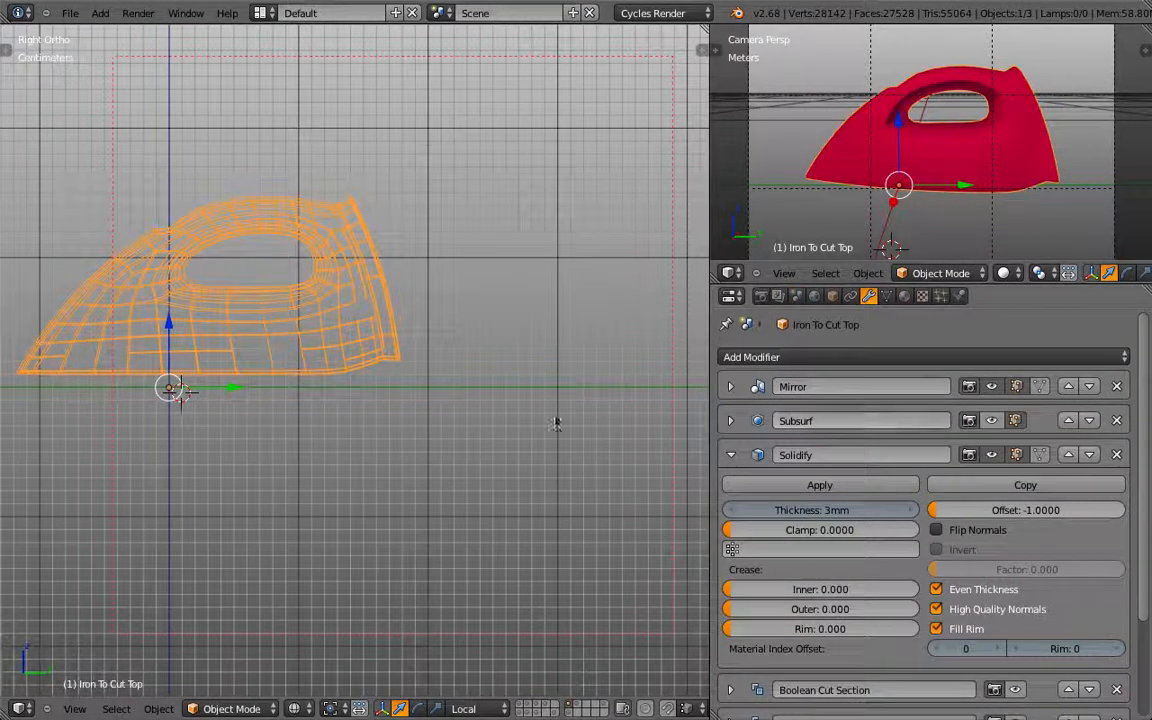
left_click(1117, 455)
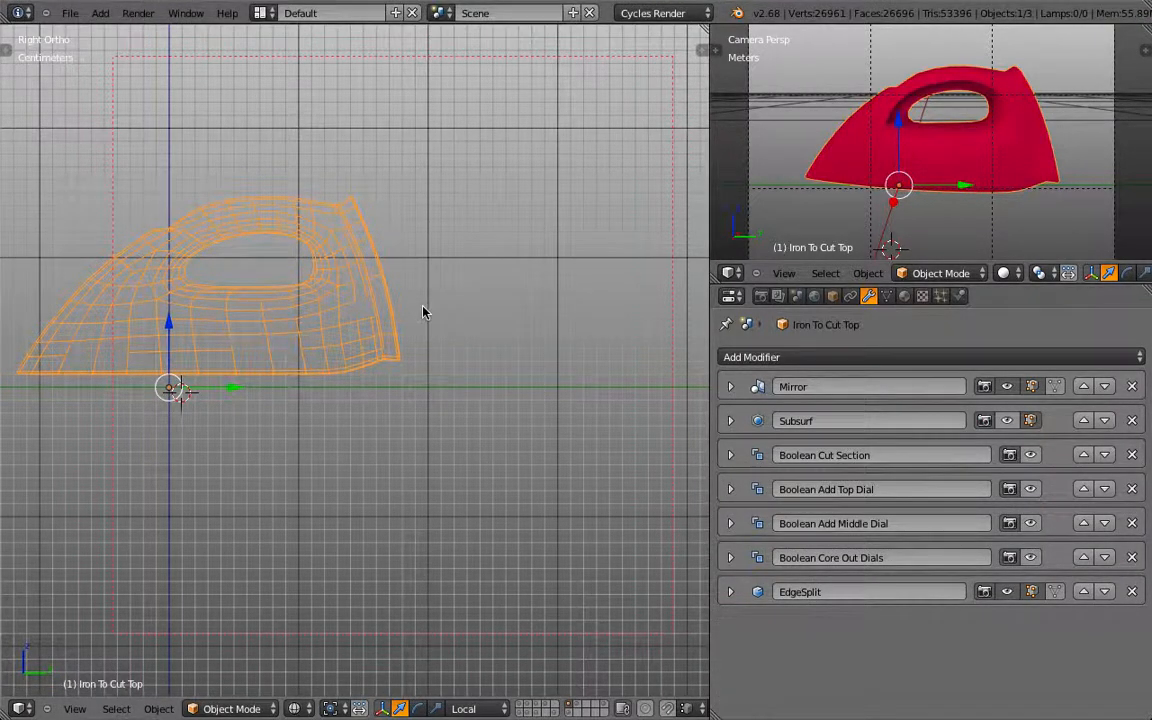
key("KP_1")
key("shift+s")
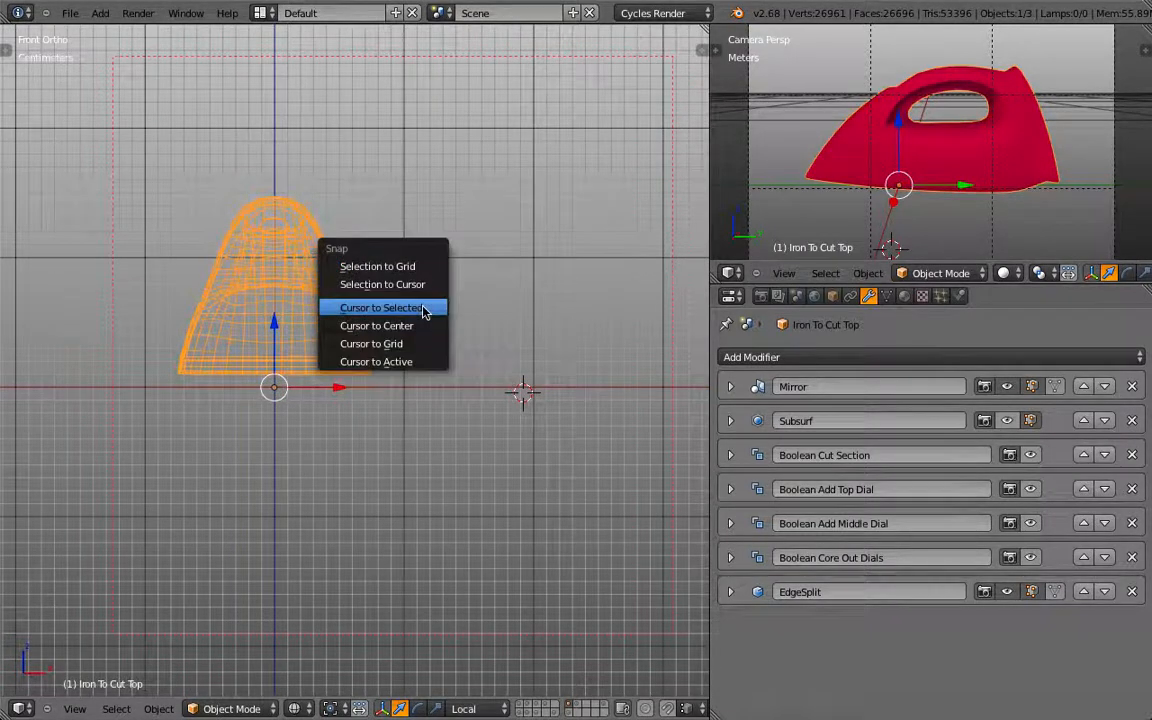
left_click(423, 309)
Start the Screencast Keys display in the 3D view and close the view's properties
key("n")
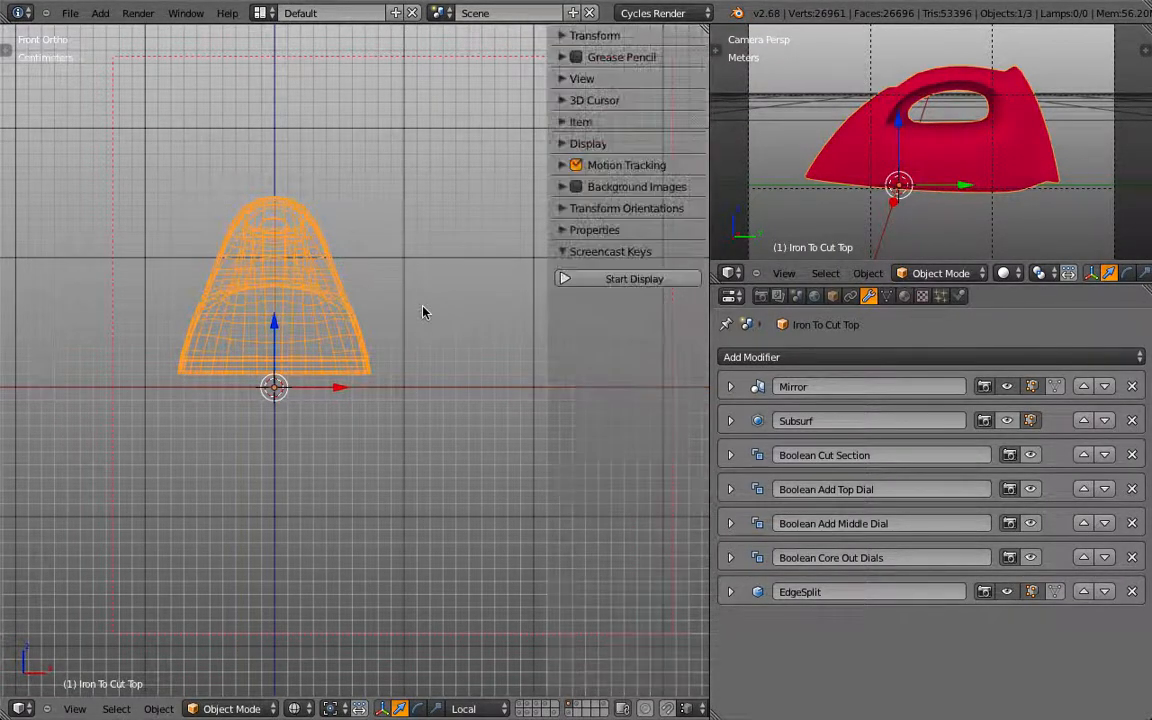
left_click(617, 278)
key("n")
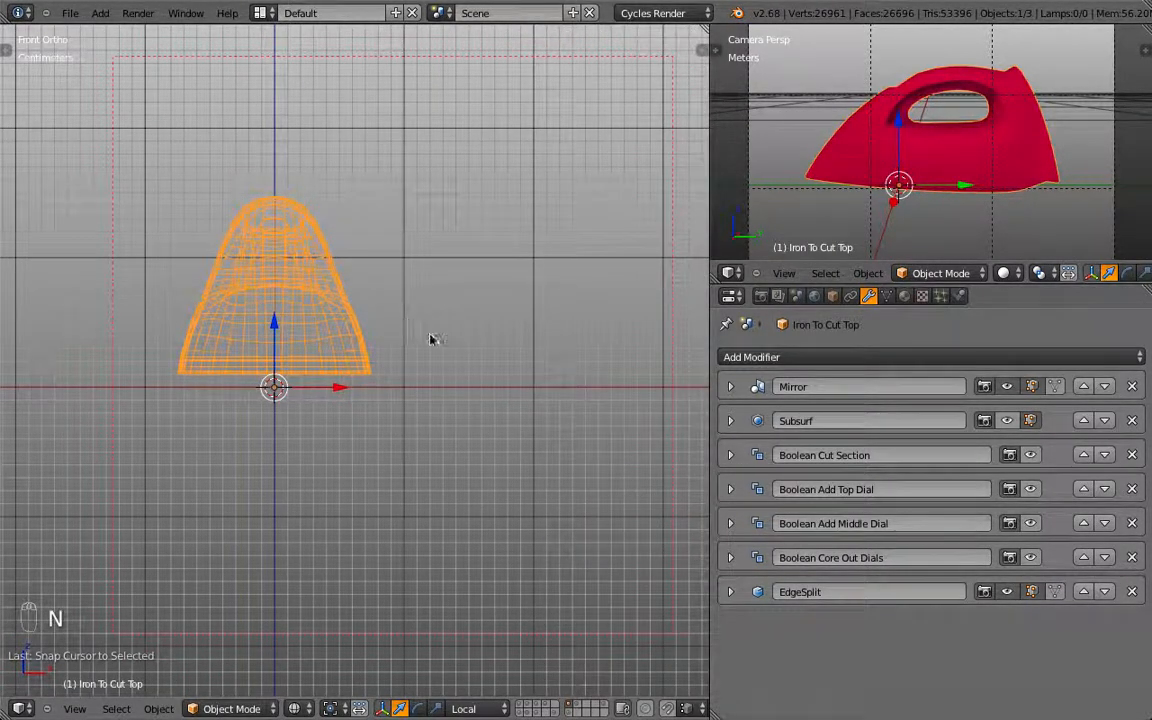
middle_click_drag(427, 327, 528, 328)
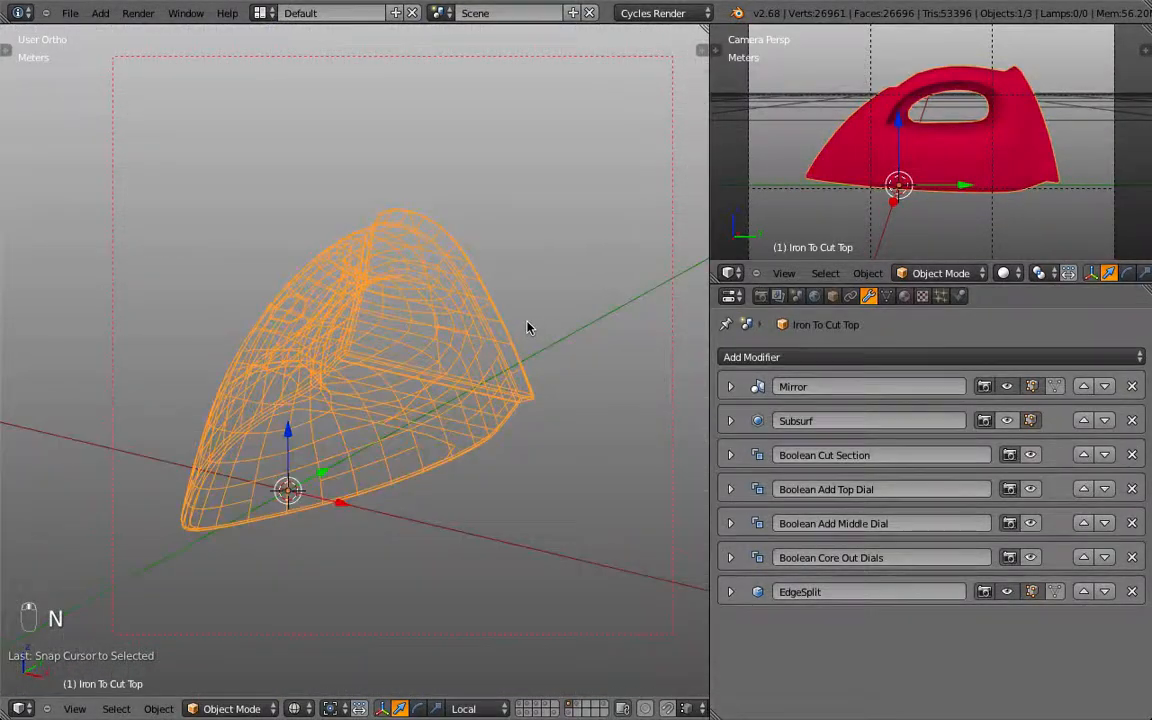
Open Iron To Cut Top's mesh for editing, turn off the Mirror modifier's Edit Mode display and select the whole mesh
key("Tab")
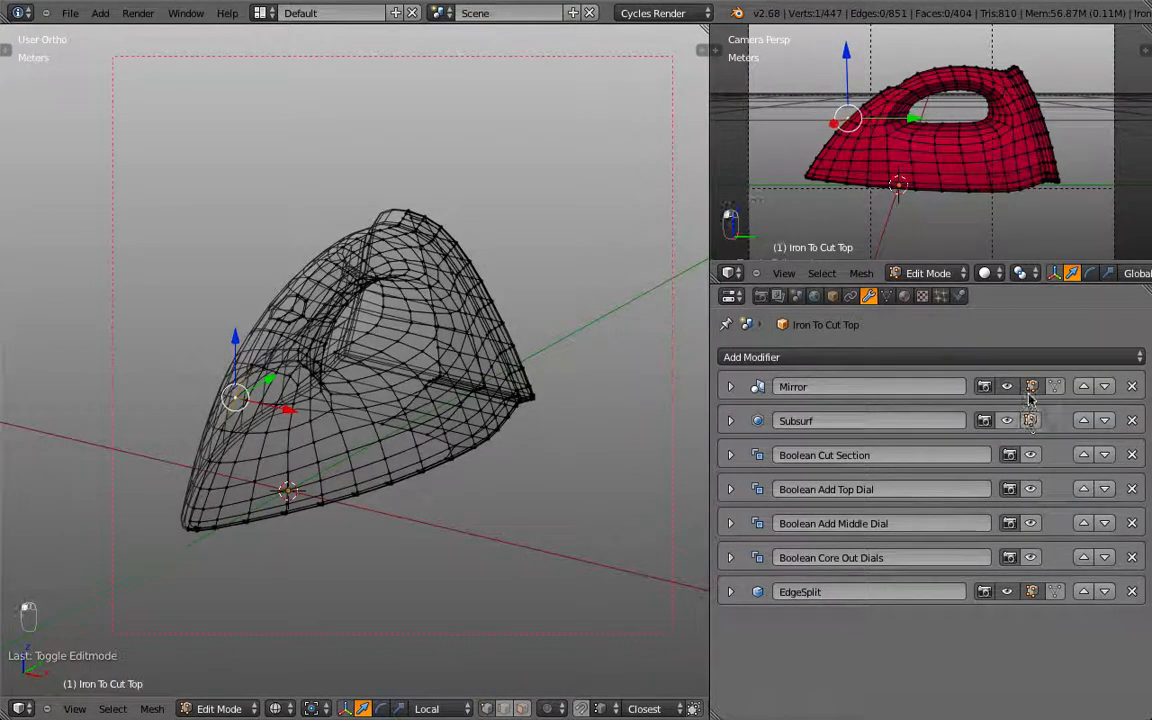
left_click(982, 389)
key("a")
key("a")
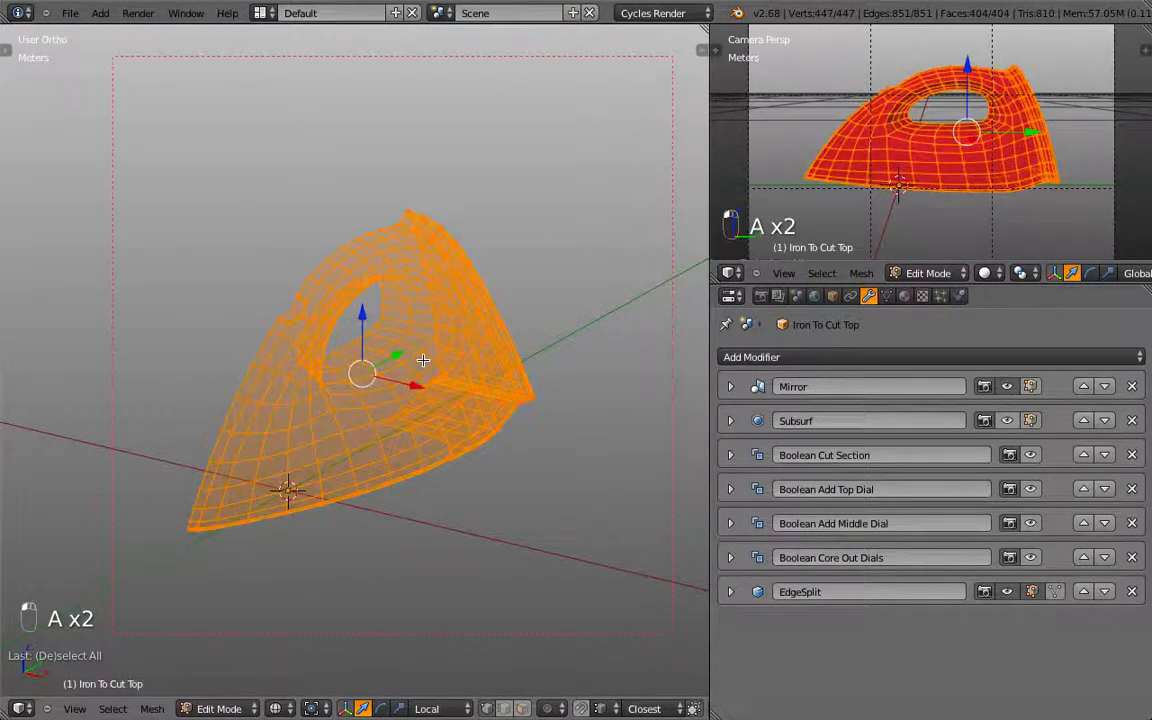
left_click(796, 296)
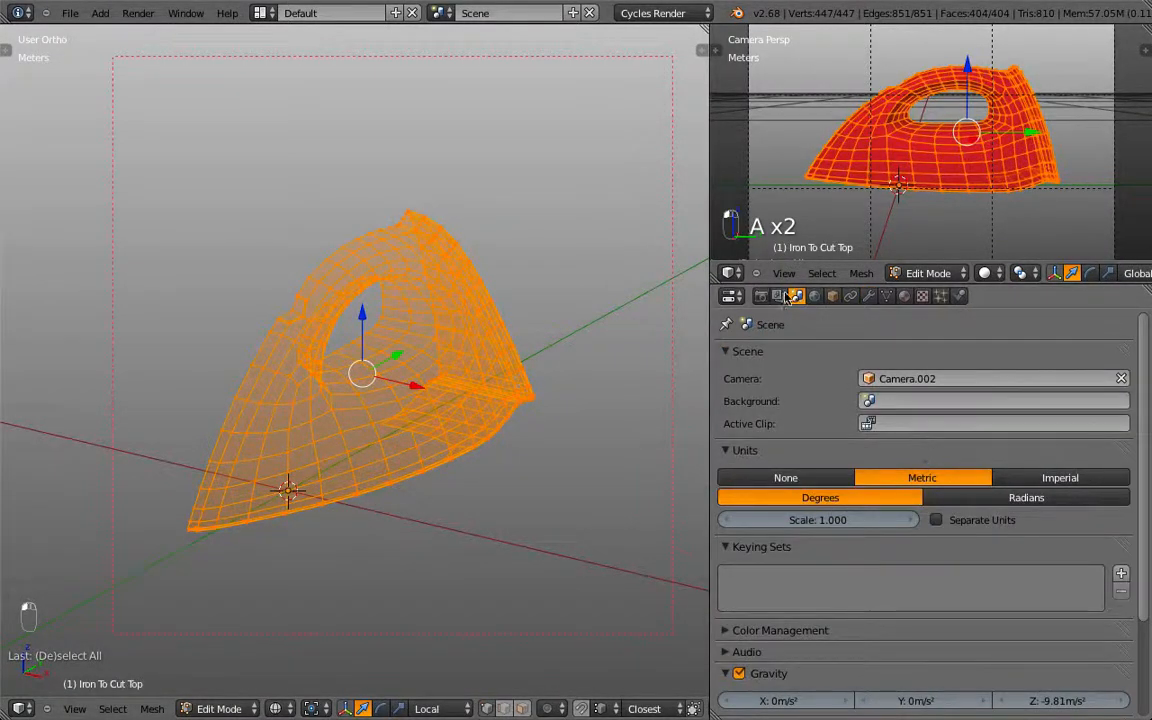
left_click(869, 298)
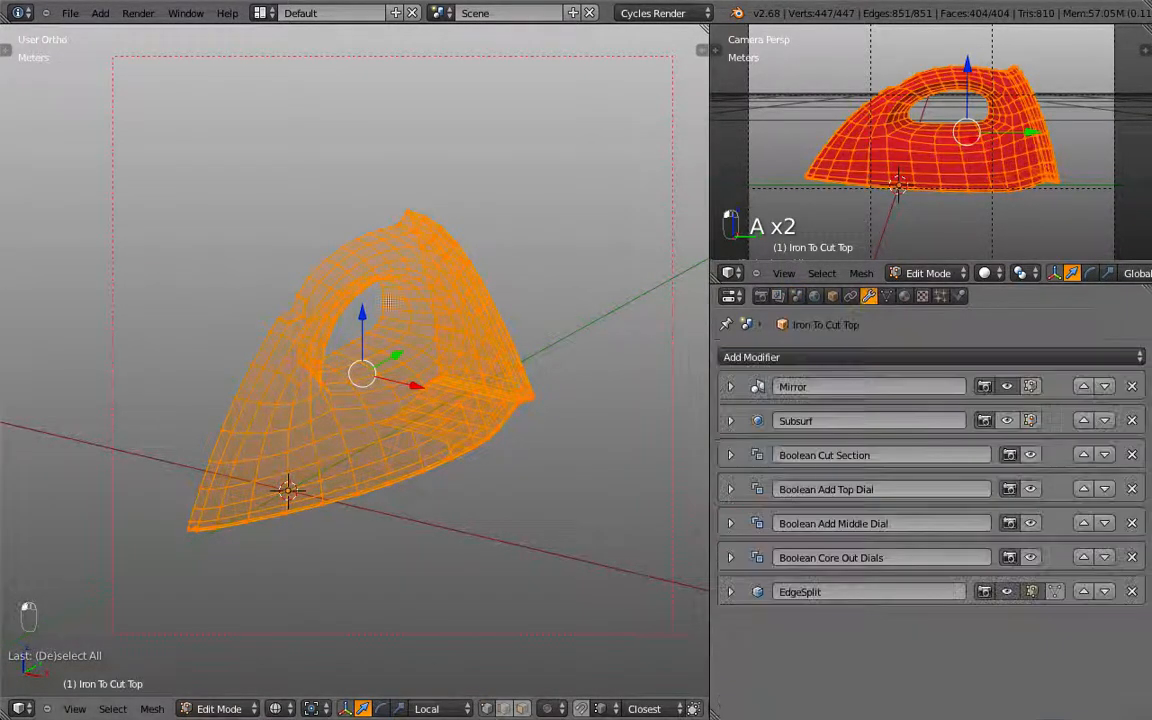
Run the Solidify operation on the selected half mesh in solid shading, with a thickness of 0.003
mouse_move(390, 300)
middle_mouse_down()
mouse_move(419, 290)
mouse_move(470, 300)
mouse_move(334, 373)
mouse_move(373, 354)
middle_mouse_up()
key("z")
key("t")
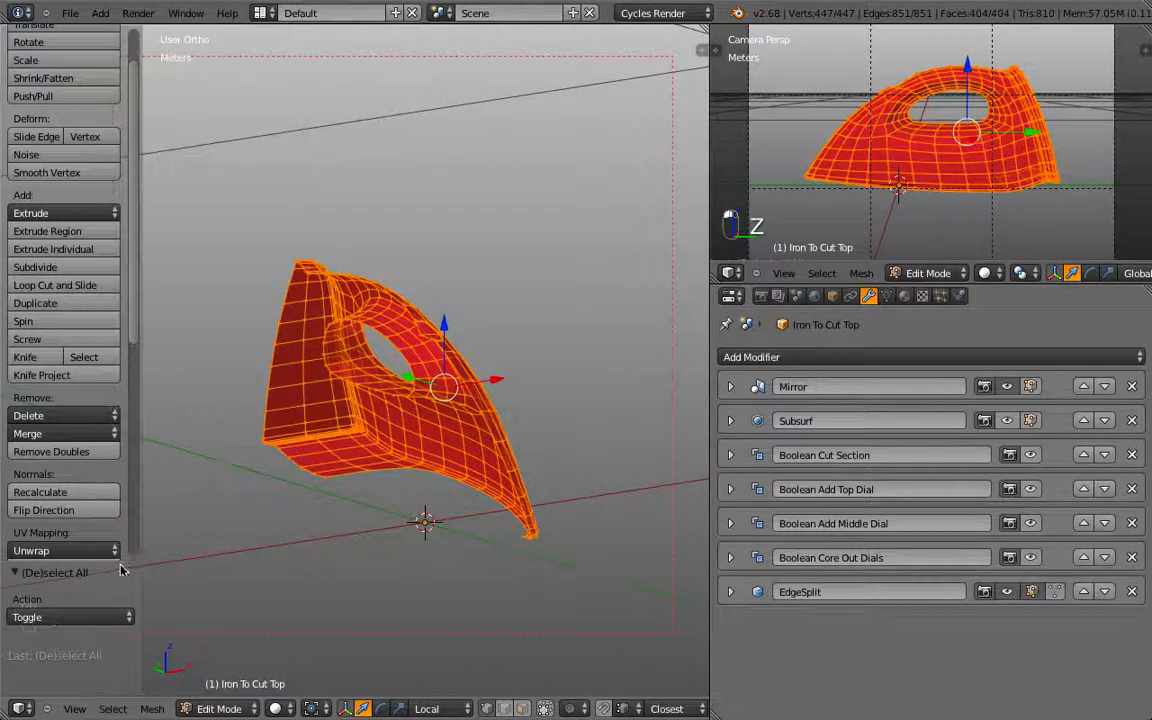
key("space")
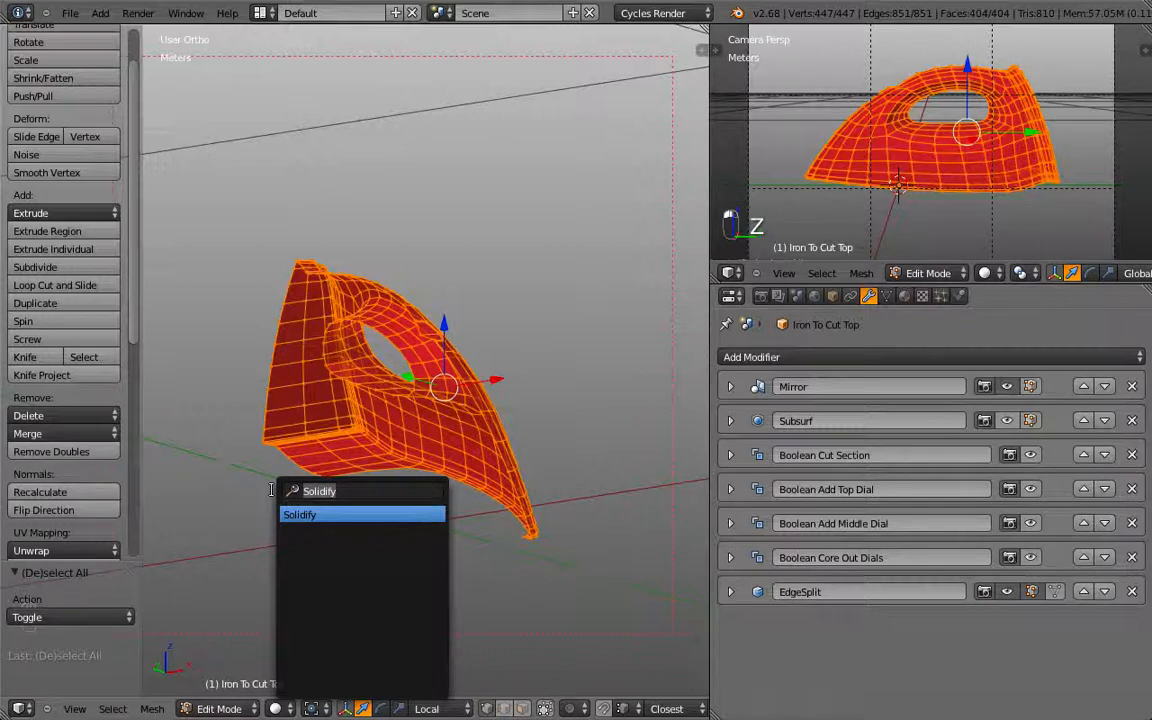
left_click(336, 514)
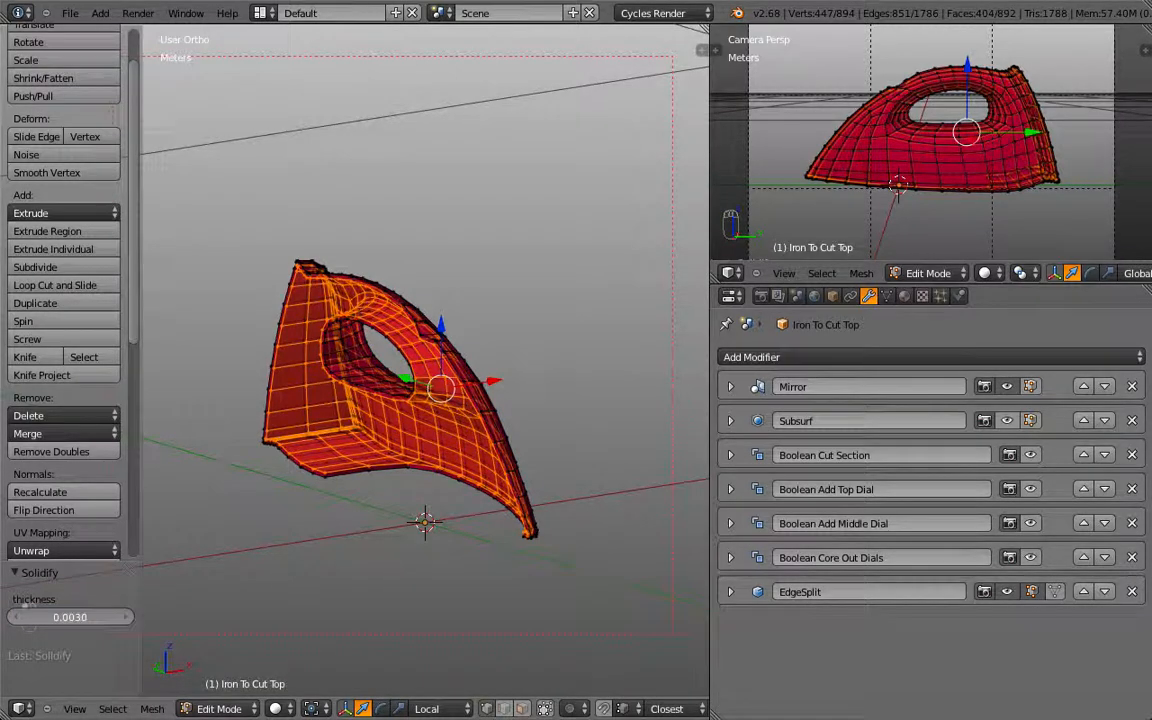
left_click(70, 617)
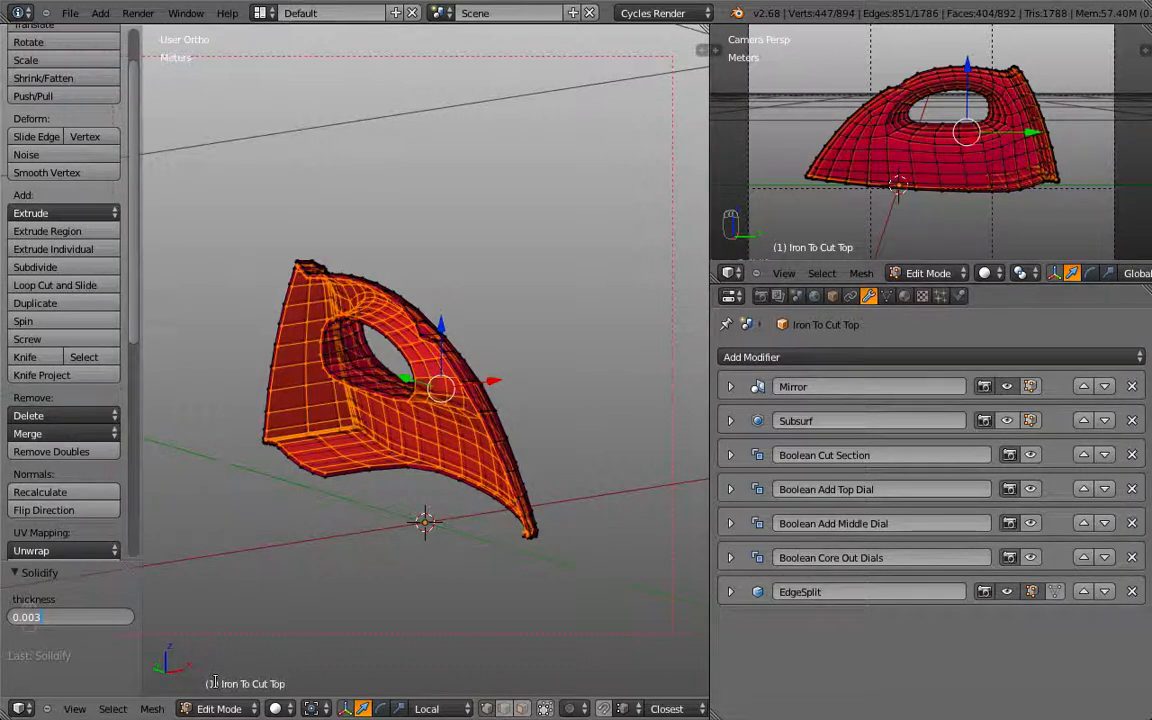
key("Left")
key("Left")
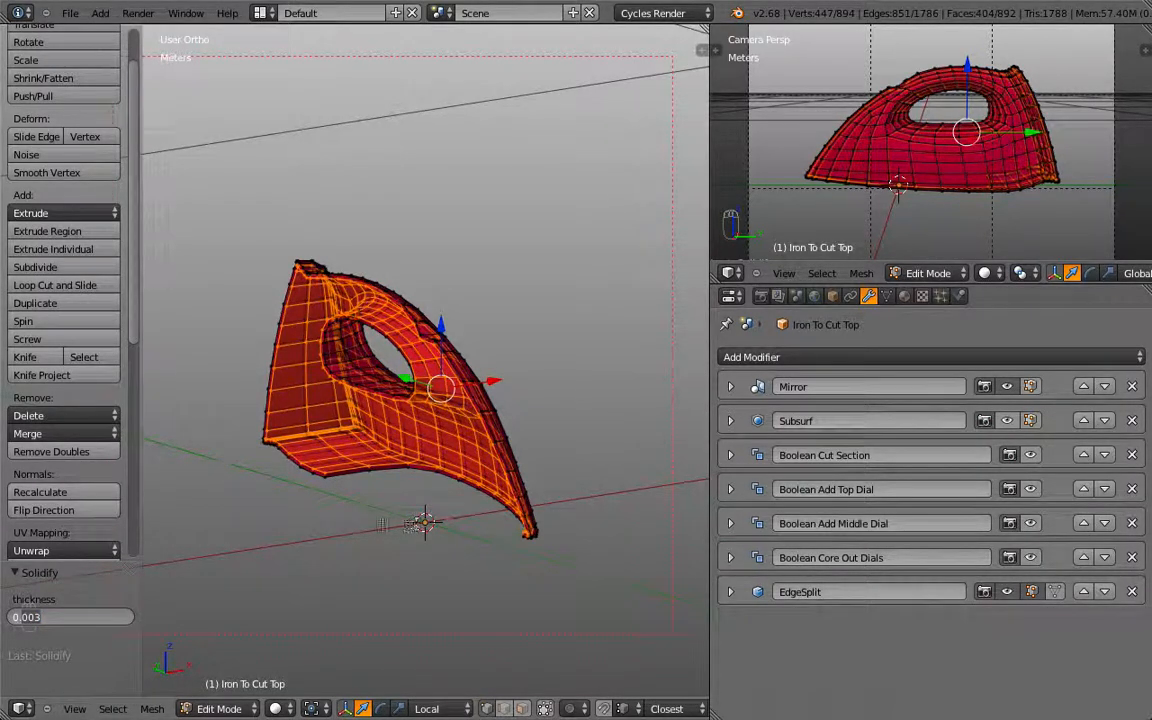
Examine the solidified half mesh from the front, top and side to check its wall thickness
middle_click_drag(494, 568, 622, 545)
scroll(507, 535, "up", 3)
middle_click_drag(507, 535, 455, 432)
key("KP_1")
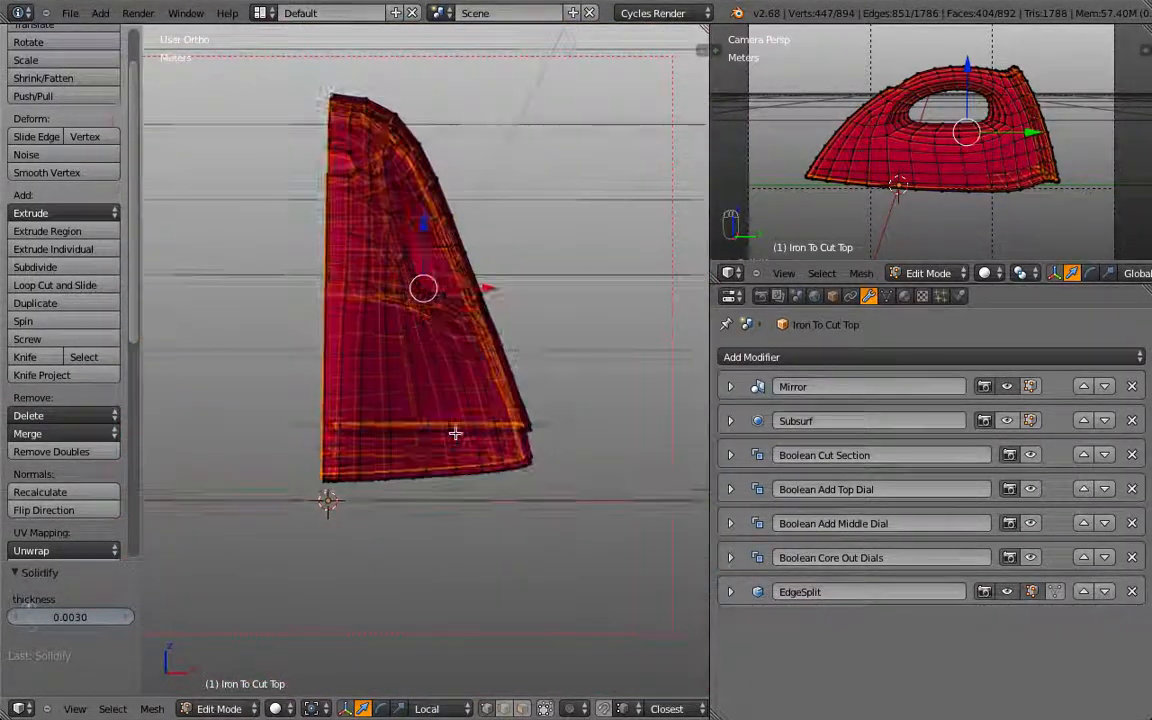
key("KP_7")
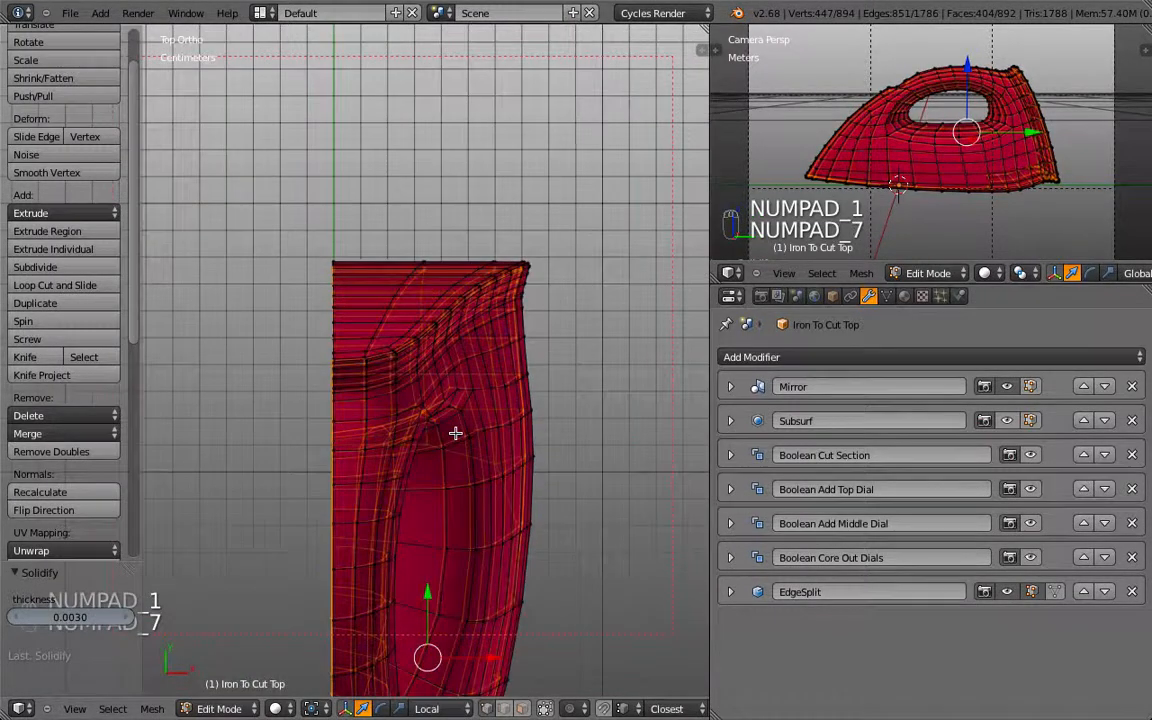
key("KP_1")
key("KP_3")
middle_click_drag(455, 432, 517, 440)
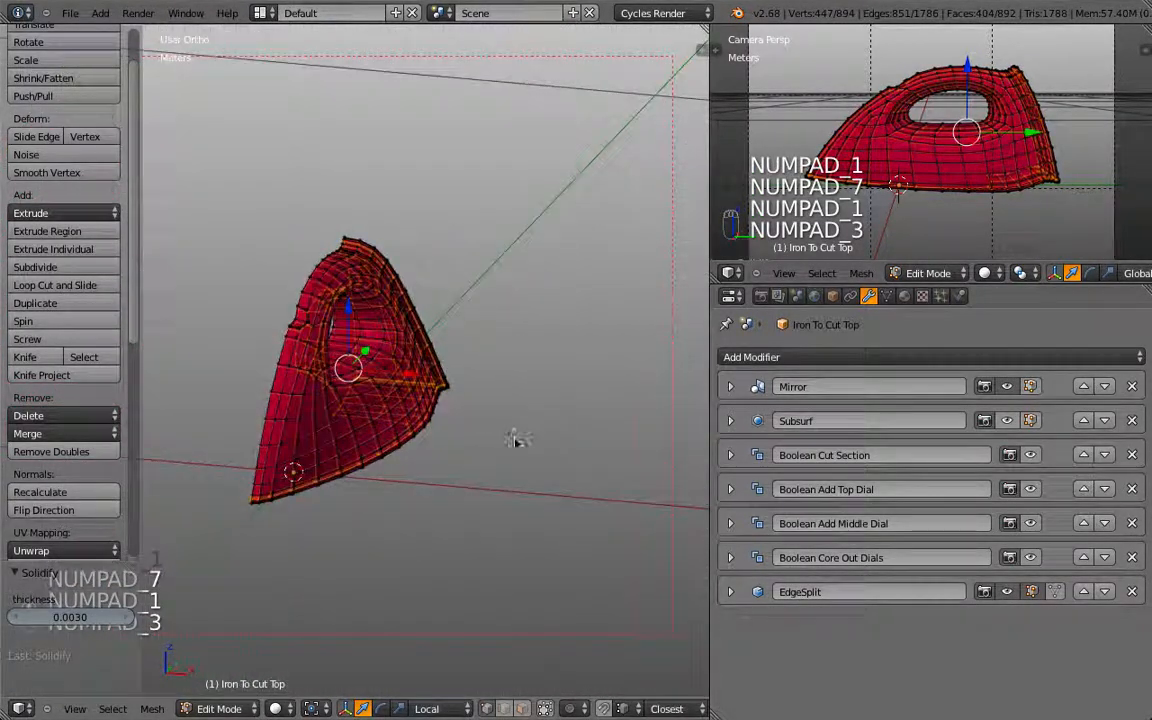
Return to Object Mode, unhide all the iron parts and show them in wireframe from the side
key("Tab")
key("alt+h")
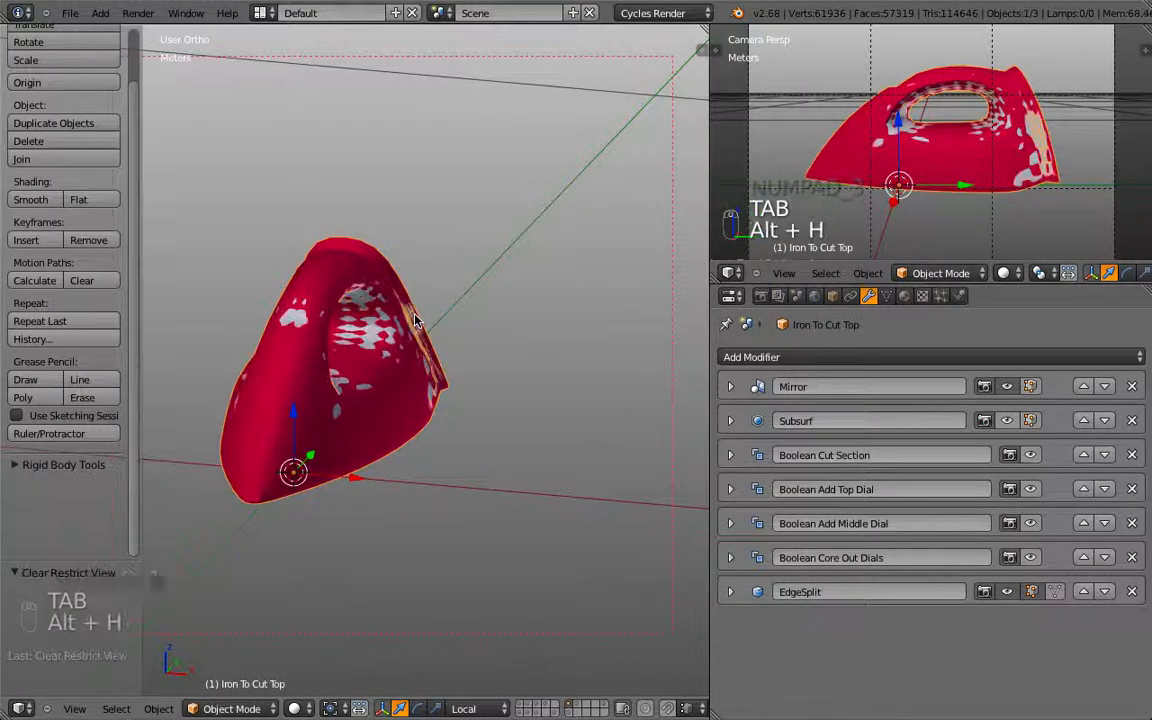
key("z")
middle_click_drag(417, 320, 497, 368)
key("KP_1")
key("KP_3")
scroll(380, 281, "up", 1)
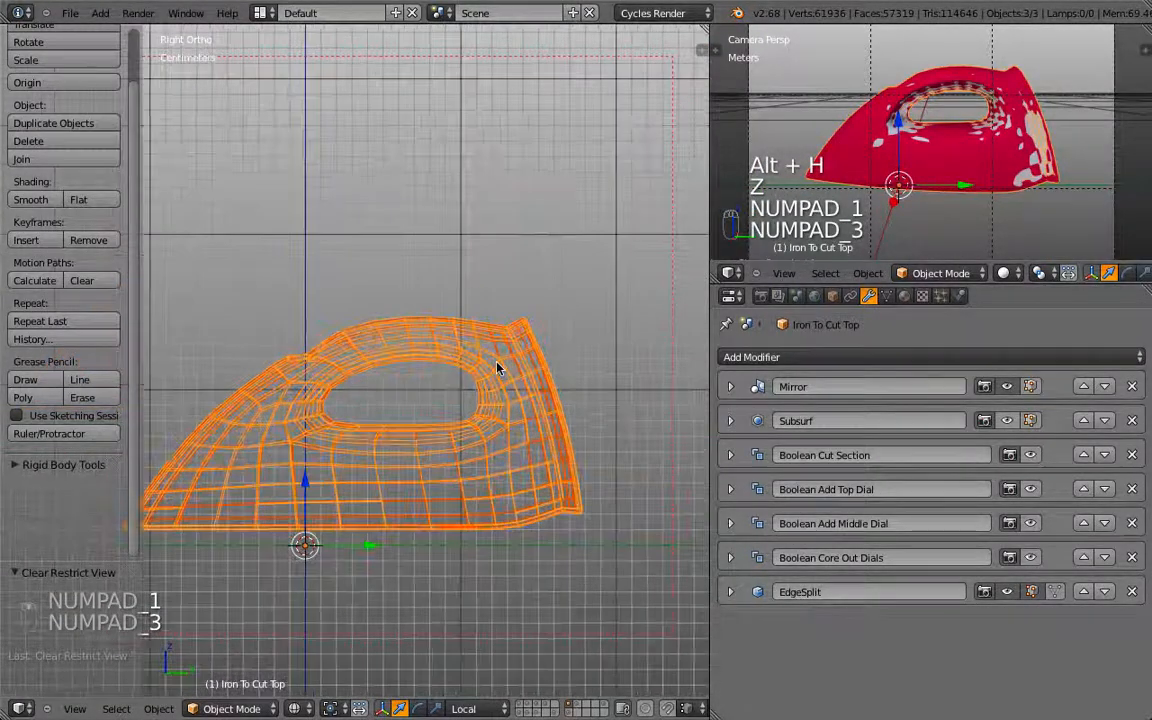
Hide Iron To Cut Bottom and Iron To Cut Top, leaving Iron To Cut Mid selected in solid shading
right_click(508, 381)
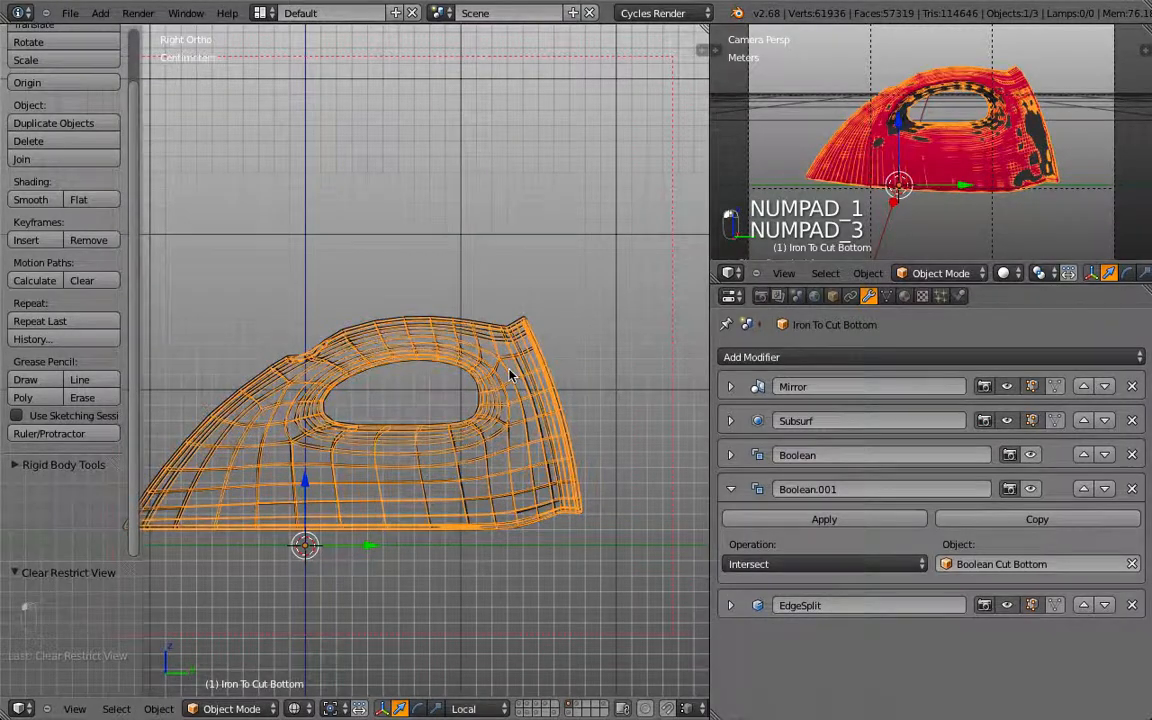
key("h")
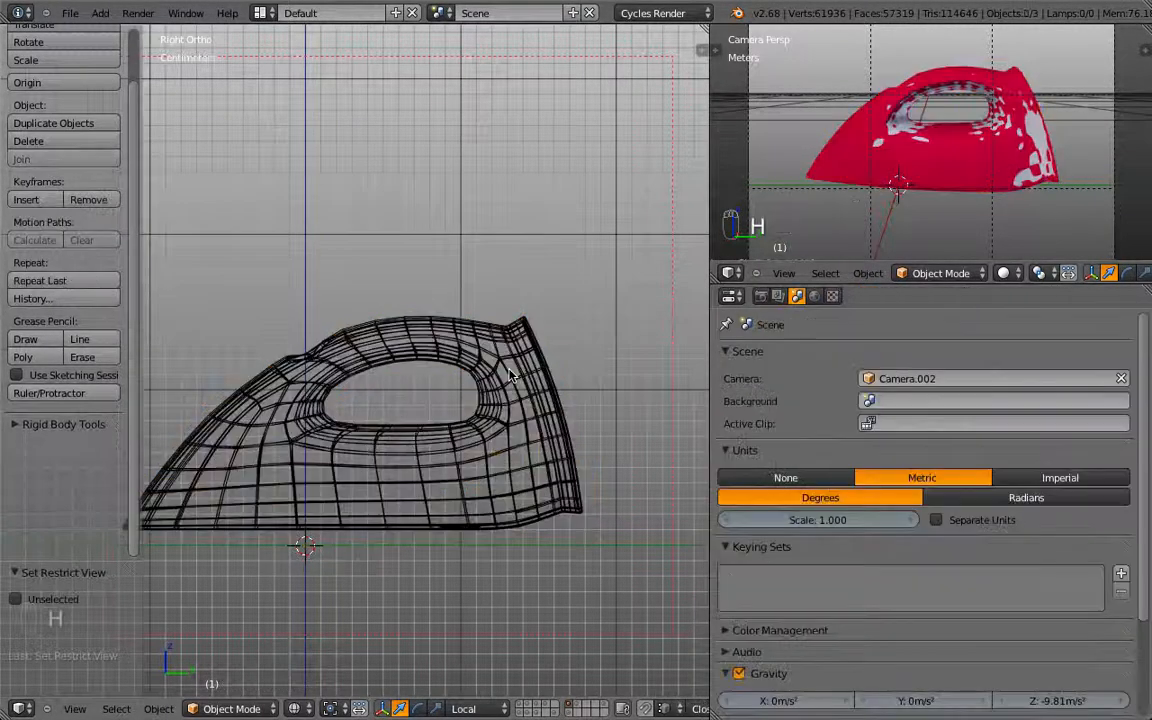
right_click(508, 373)
right_click(508, 374)
key("h")
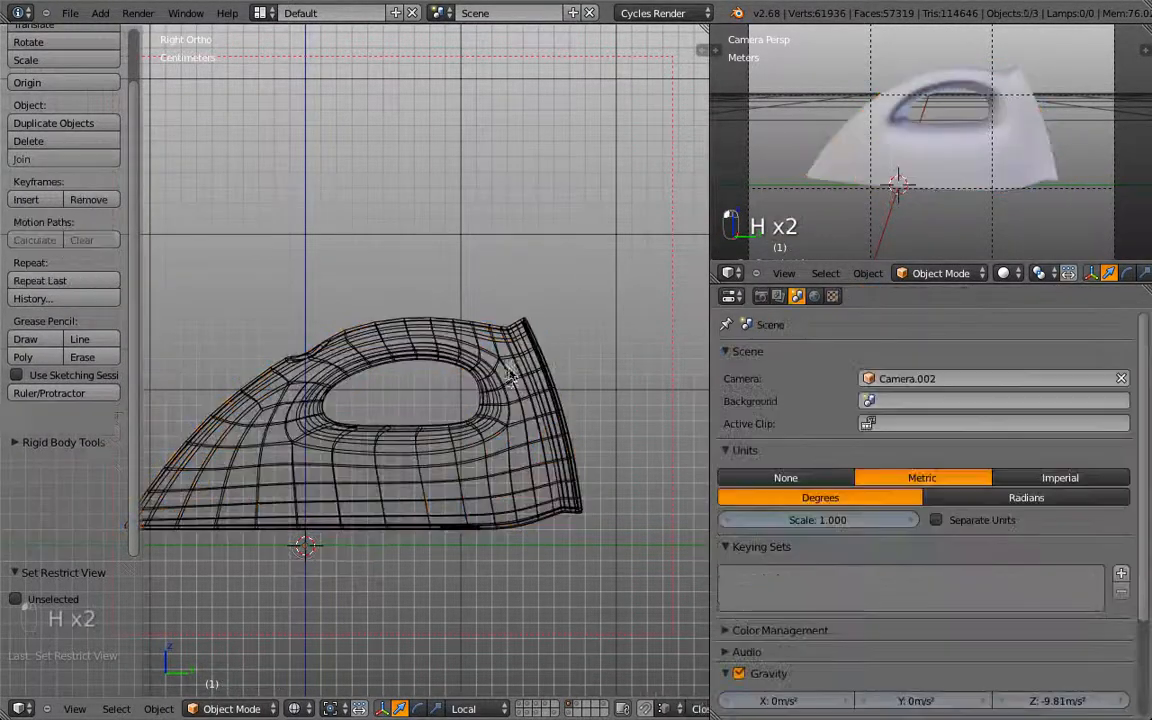
right_click(509, 380)
mouse_move(509, 380)
middle_mouse_down()
mouse_move(565, 381)
mouse_move(537, 330)
middle_mouse_up()
key("z")
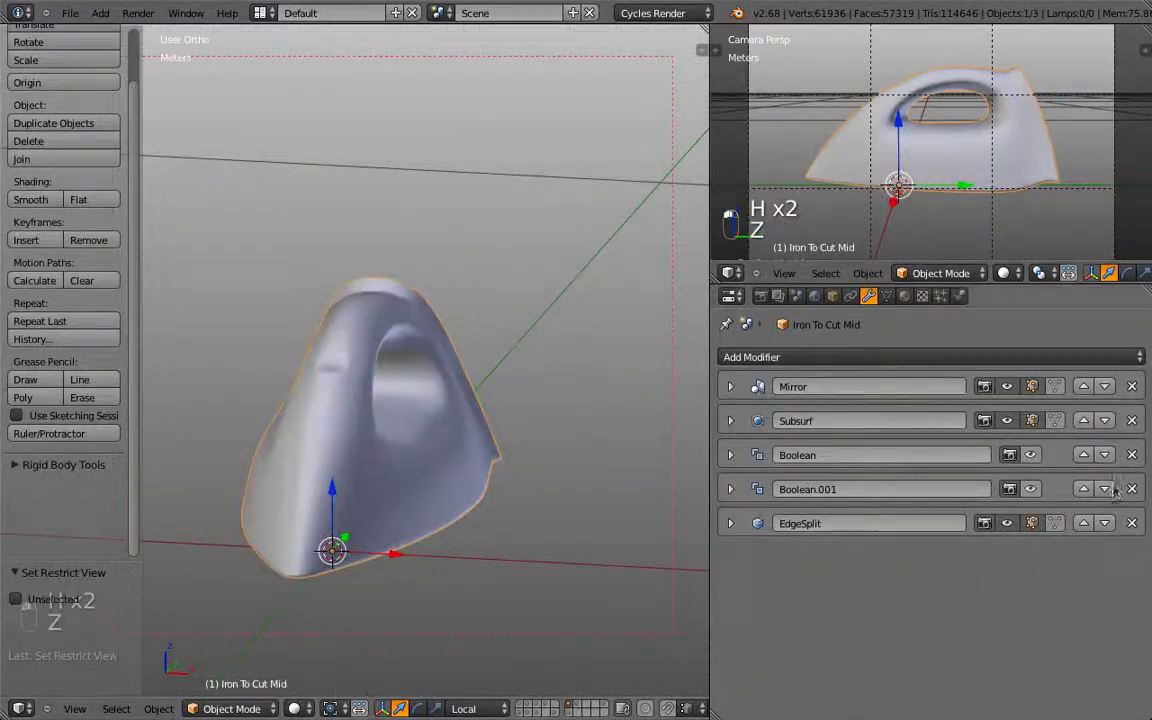
Toggle the viewport display of Iron To Cut Mid's Boolean and Boolean.001 modifiers to test the cuts
left_click(1031, 456)
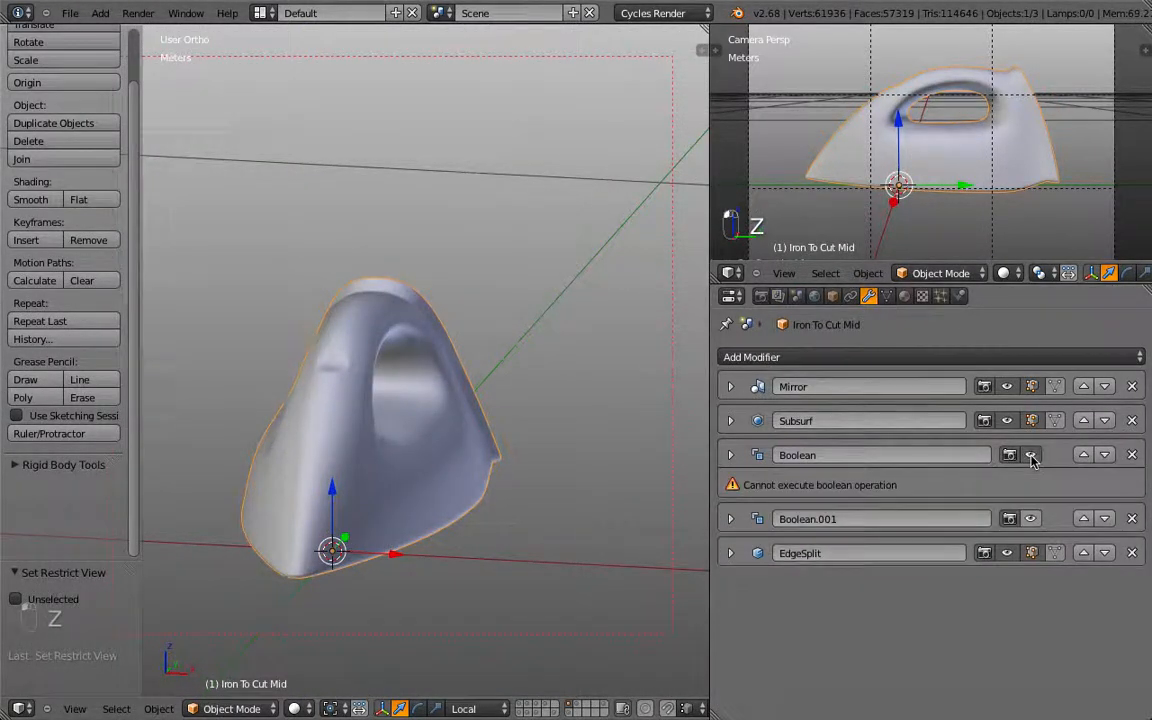
left_click(1031, 519)
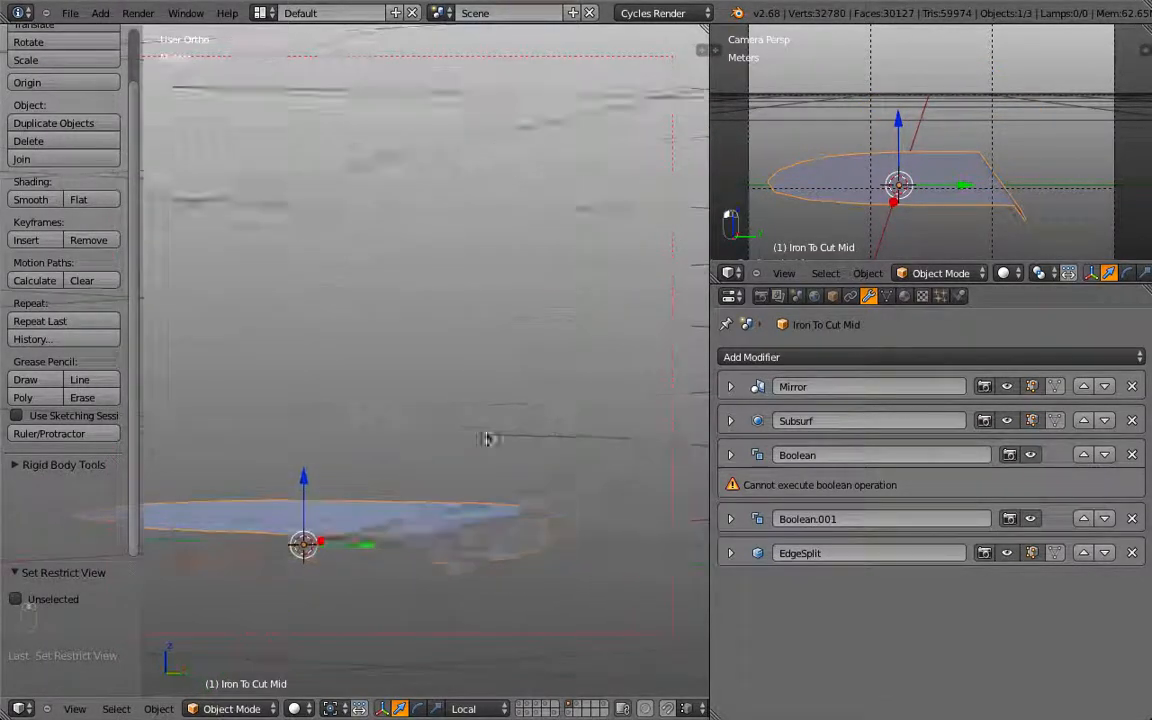
middle_click_drag(487, 438, 458, 482)
Open Iron To Cut Mid's mesh for editing and turn off the Edit Mode display of its Subsurf and Mirror modifiers
key("Tab")
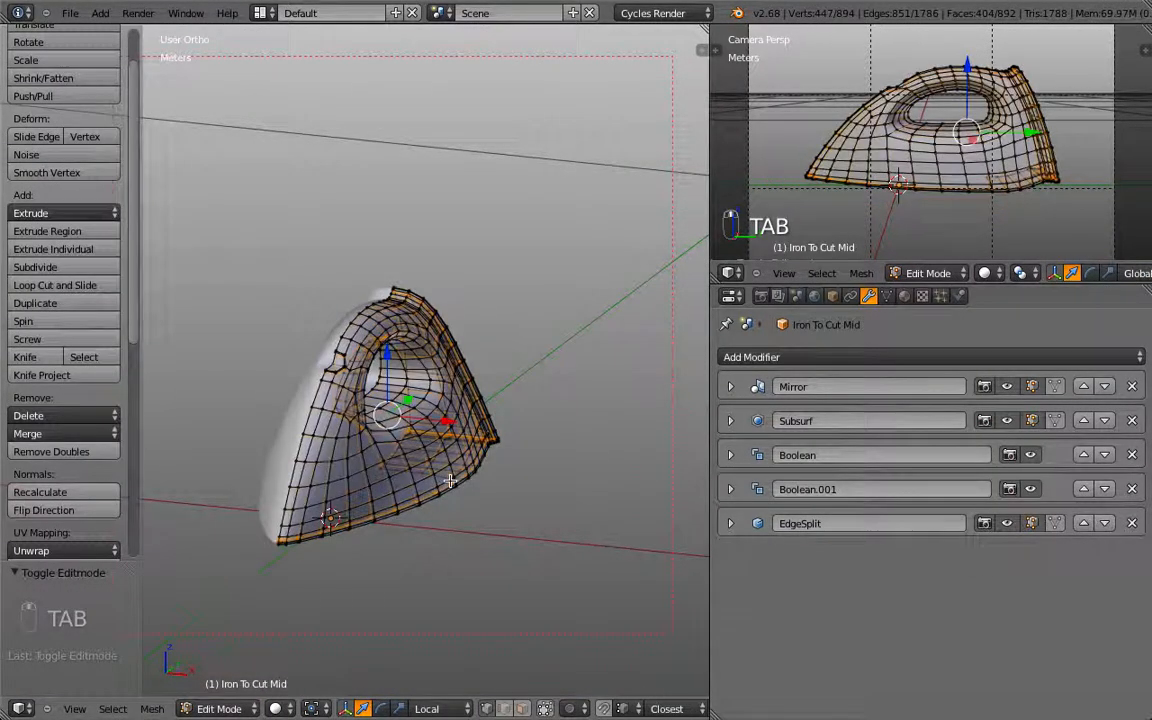
key("KP_7")
key("KP_1")
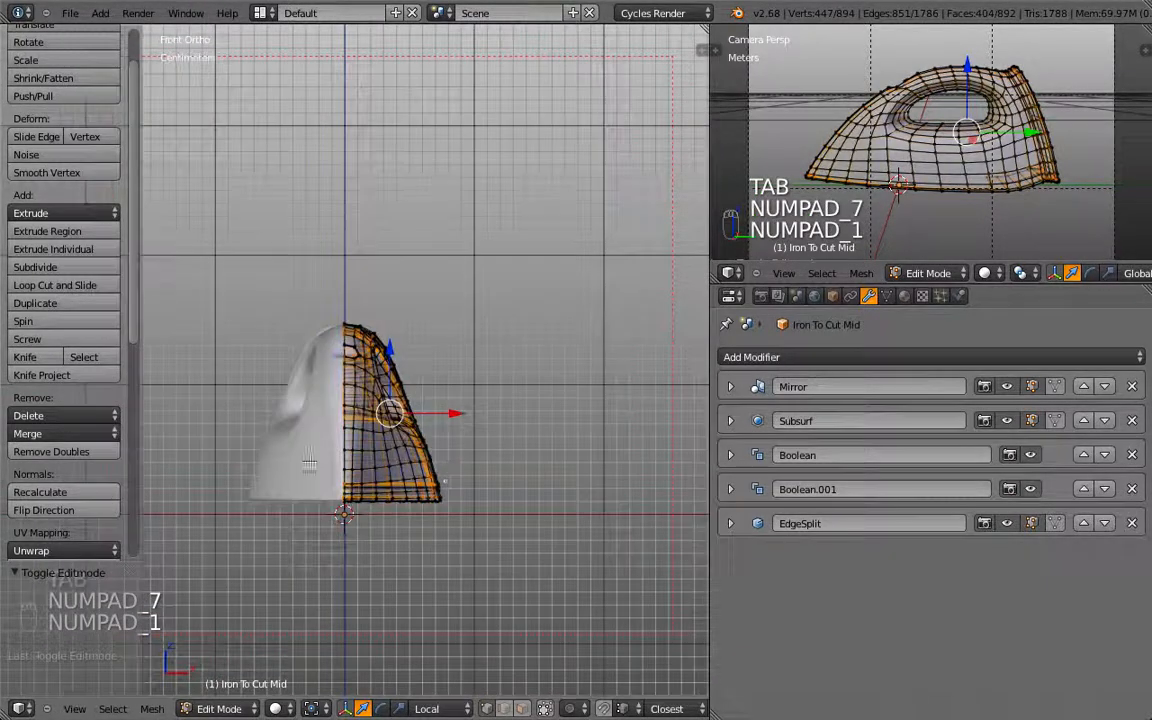
middle_click_drag(290, 412, 380, 390)
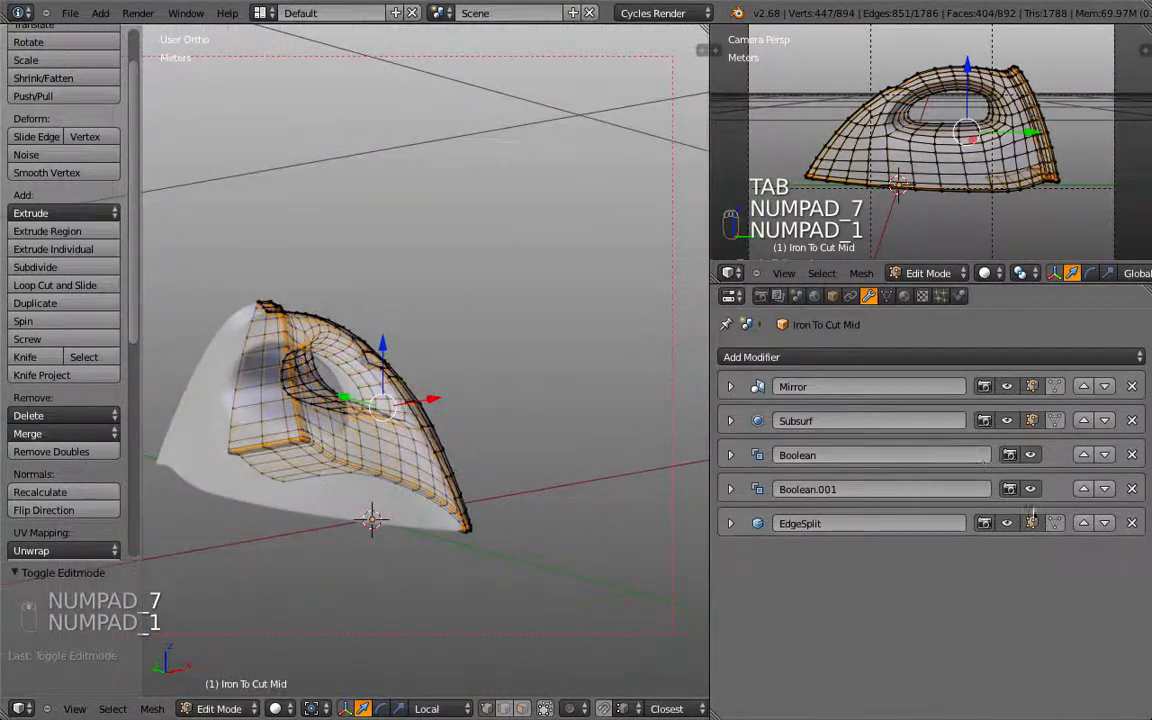
left_click(1031, 420)
left_click(1031, 386)
scroll(310, 397, "up", 5)
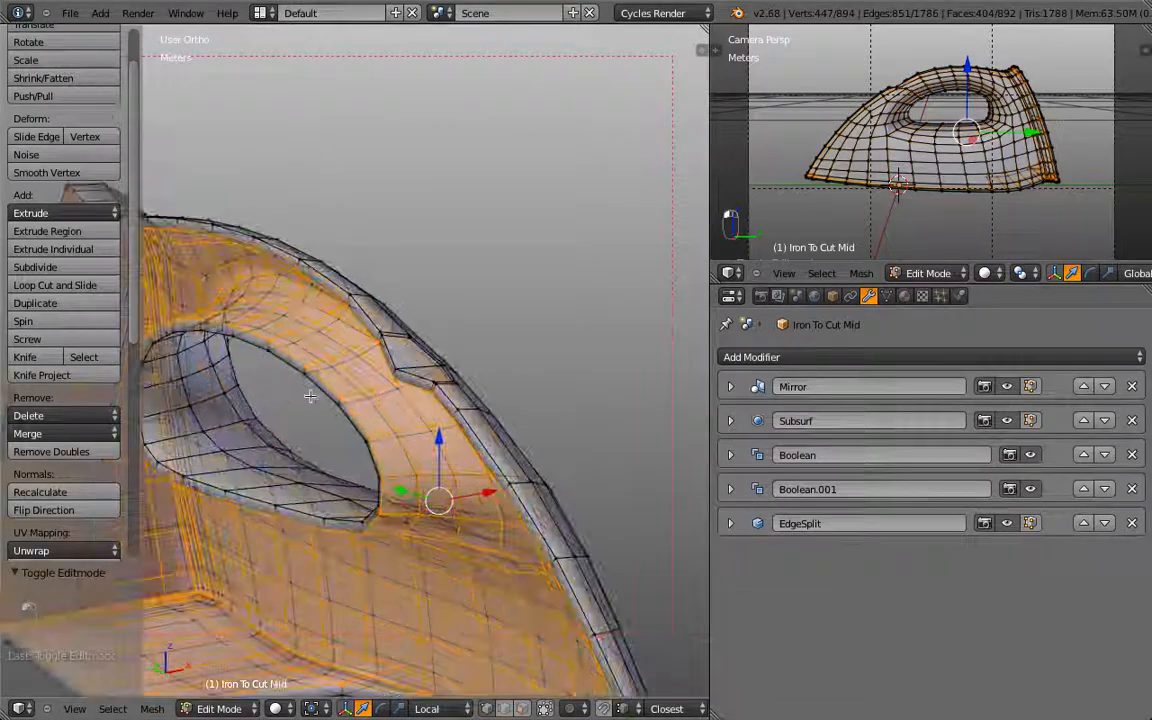
In face selection mode, select the thin rim face loops along the mirror plane, around the outer outline and the handle hole
middle_click_drag(310, 397, 466, 457)
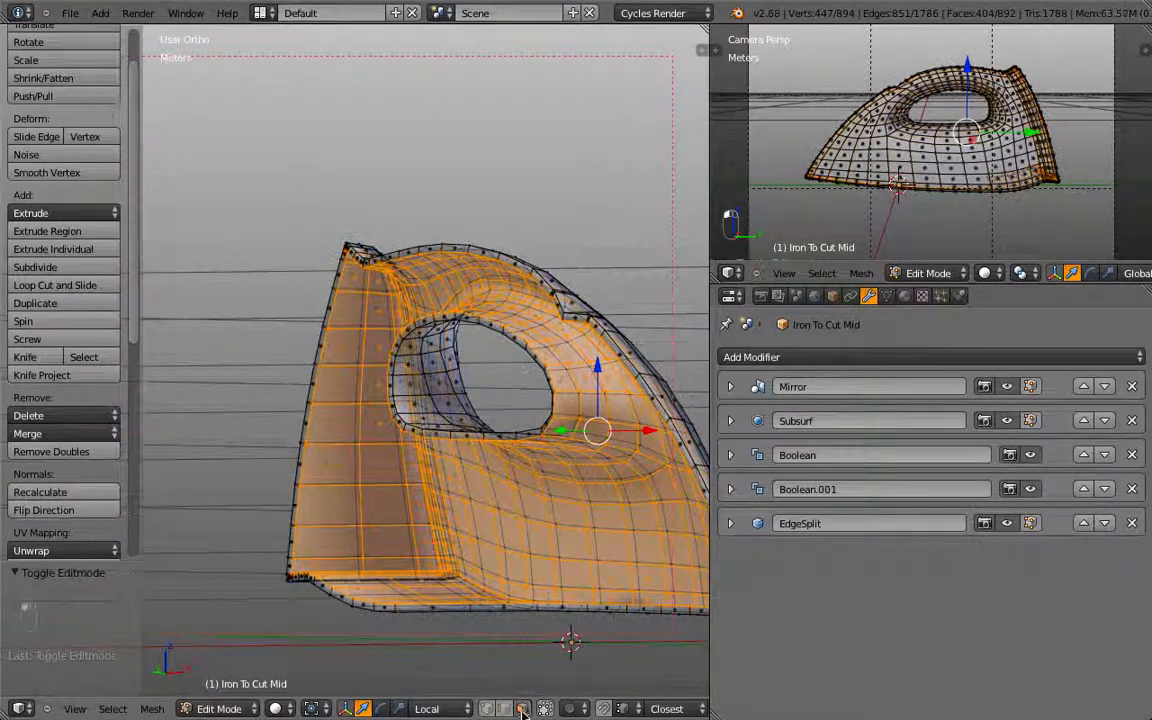
scroll(437, 365, "up", 2)
middle_click_drag(437, 365, 385, 683)
right_click(552, 221, "alt")
scroll(503, 206, "up", 4)
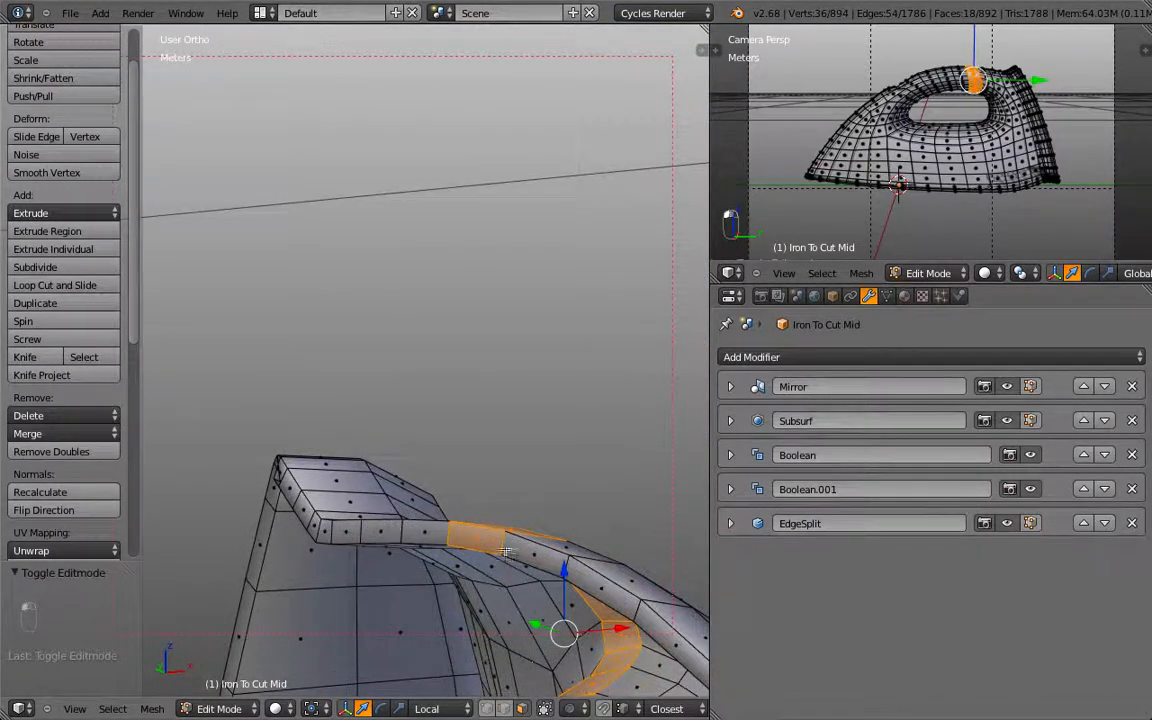
right_click(455, 497, "alt")
middle_click_drag(455, 497, 503, 357)
scroll(503, 357, "up", 2)
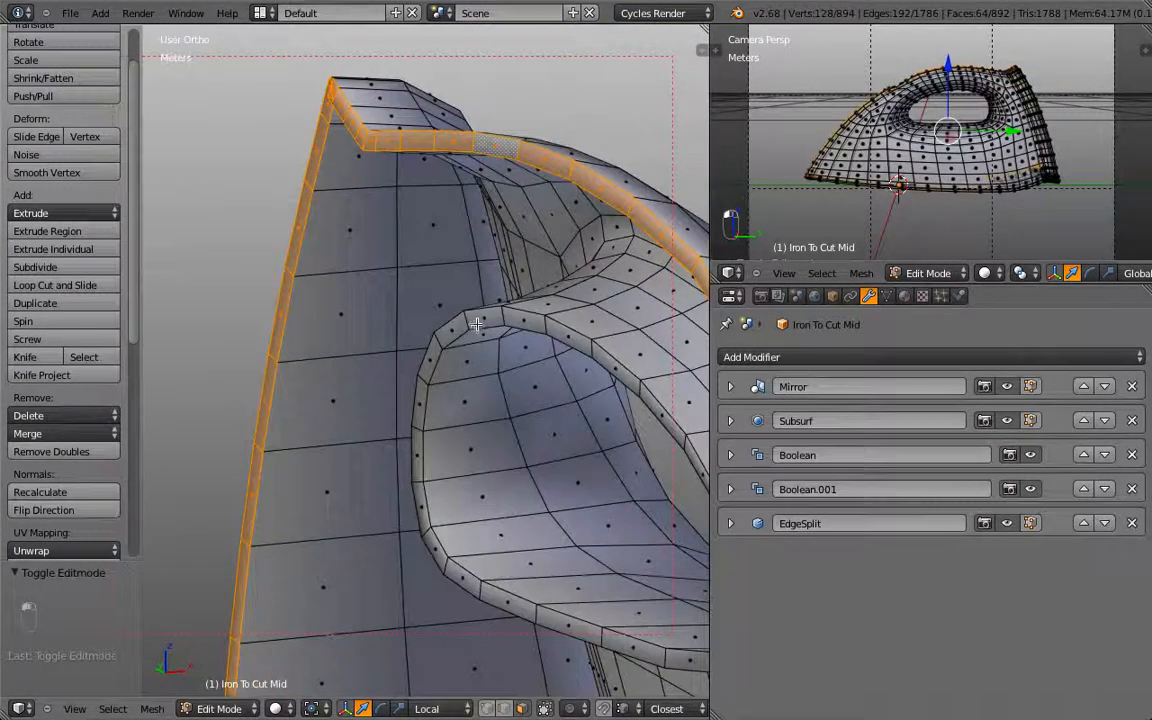
right_click(425, 292, "alt+shift")
scroll(495, 402, "down", 5)
middle_click_drag(495, 402, 421, 333, "shift")
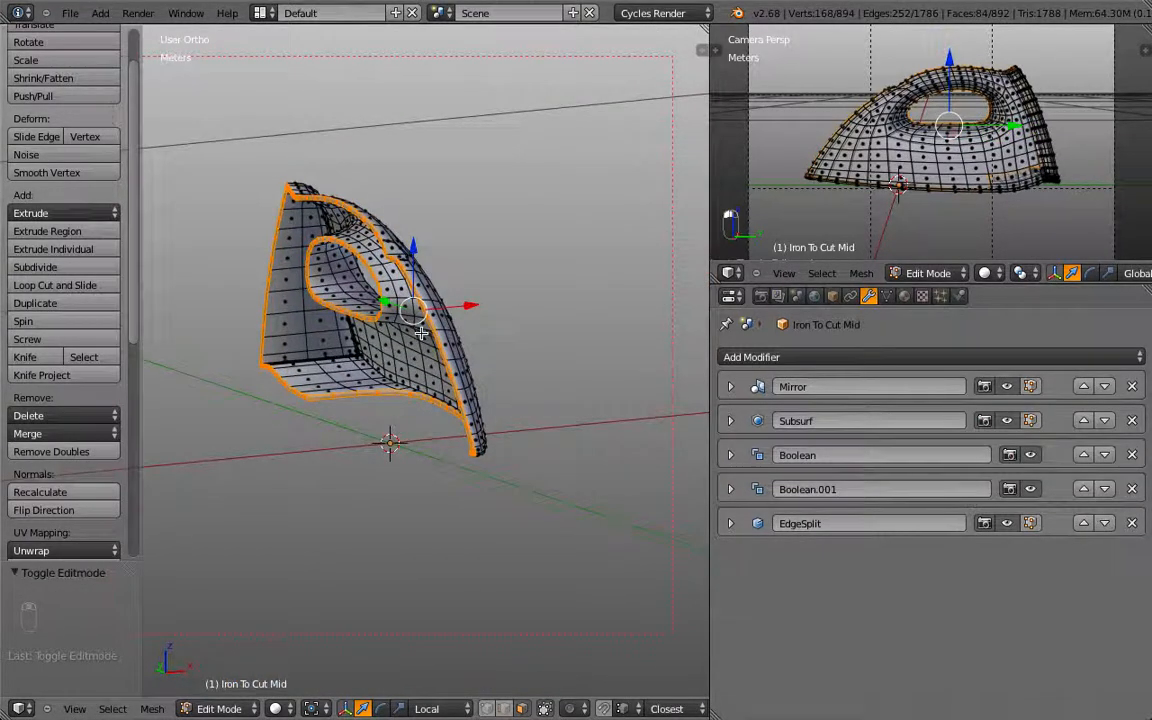
Deselect the rim faces along the iron's open bottom edge with circle select, keeping the mirror-plane rims selected
scroll(410, 325, "up", 3)
scroll(360, 410, "up", 2)
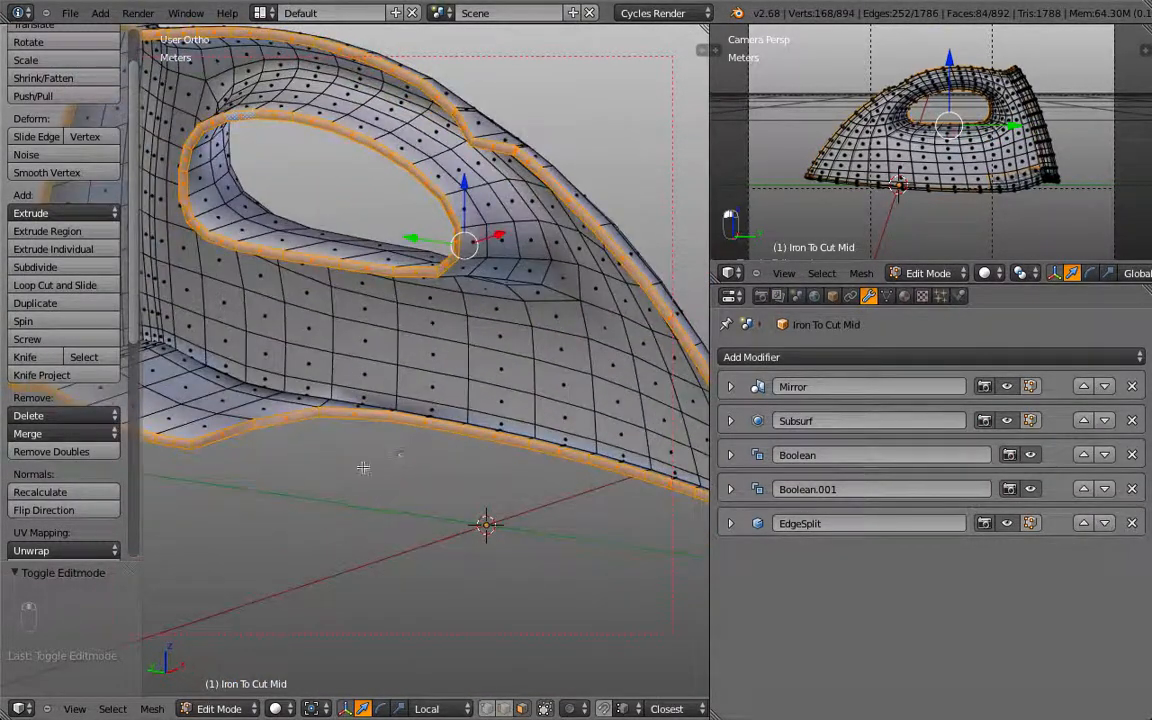
key("c")
mouse_move(262, 436)
middle_mouse_down()
mouse_move(250, 437)
mouse_move(488, 428)
mouse_move(576, 460)
mouse_move(626, 511)
mouse_move(285, 512)
middle_mouse_up()
right_click(579, 480)
key("c")
middle_click_drag(298, 440, 467, 447)
right_click(467, 447)
scroll(496, 457, "up", 5)
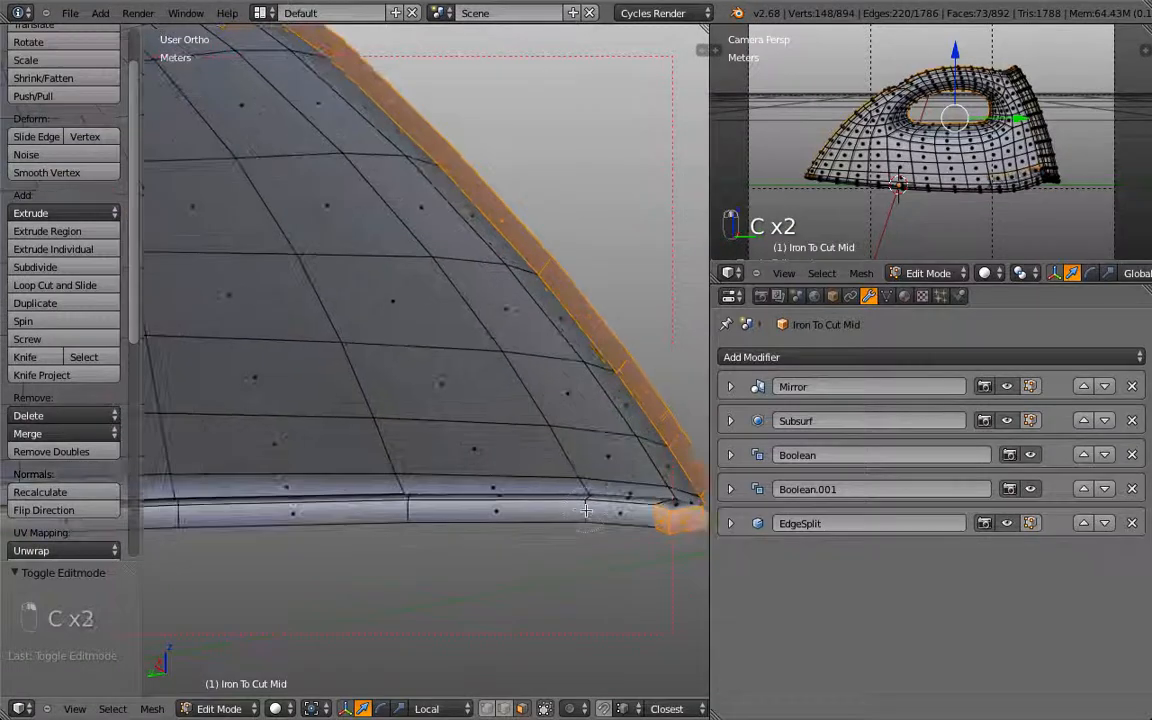
key("c")
middle_click(642, 519)
right_click(578, 466)
scroll(537, 488, "down", 10)
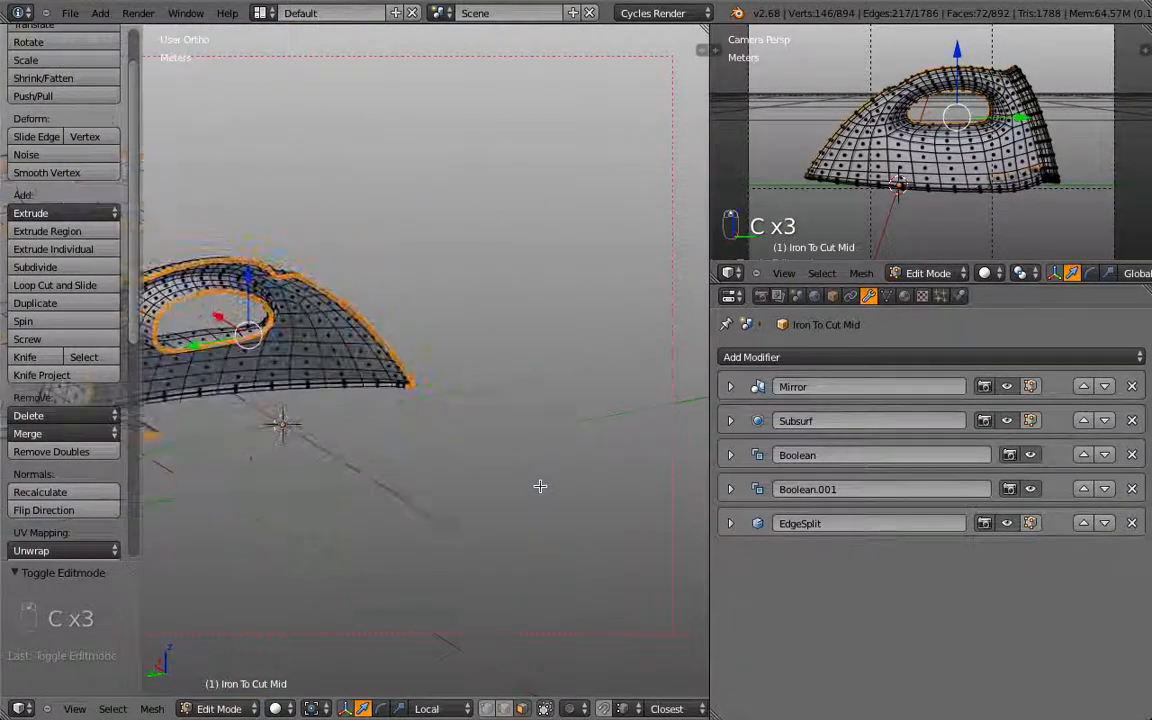
middle_click_drag(540, 485, 467, 467)
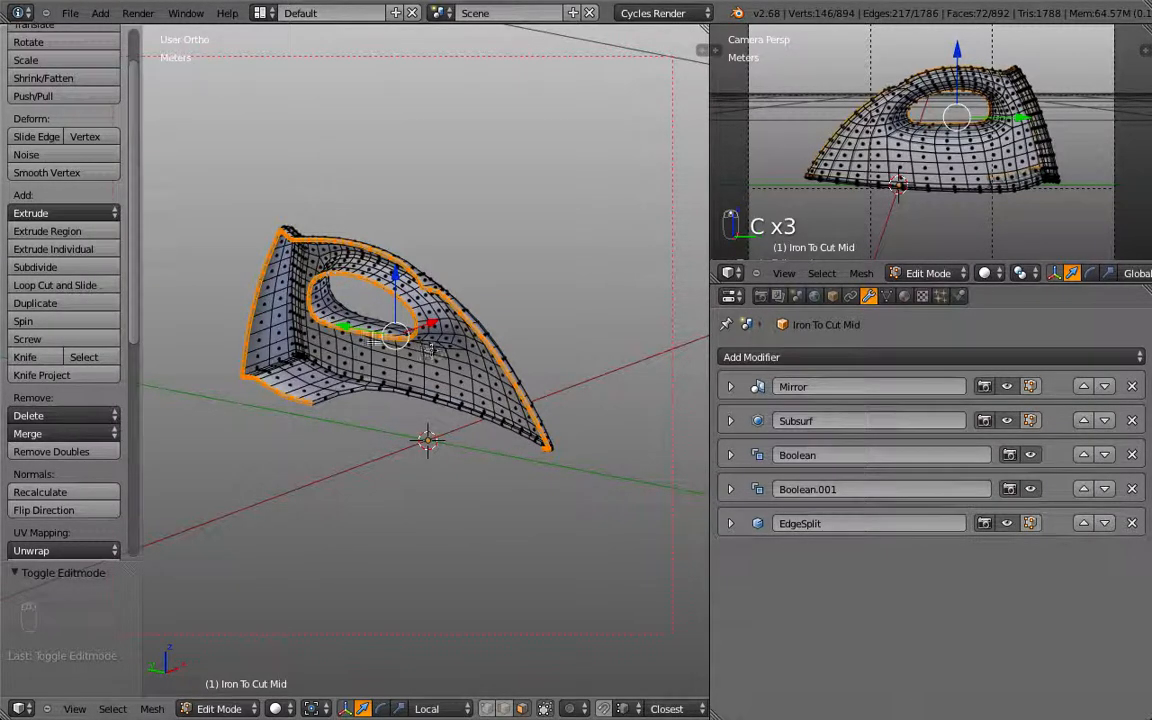
Delete the selected mirror-plane rim faces and return to Object Mode
key("x")
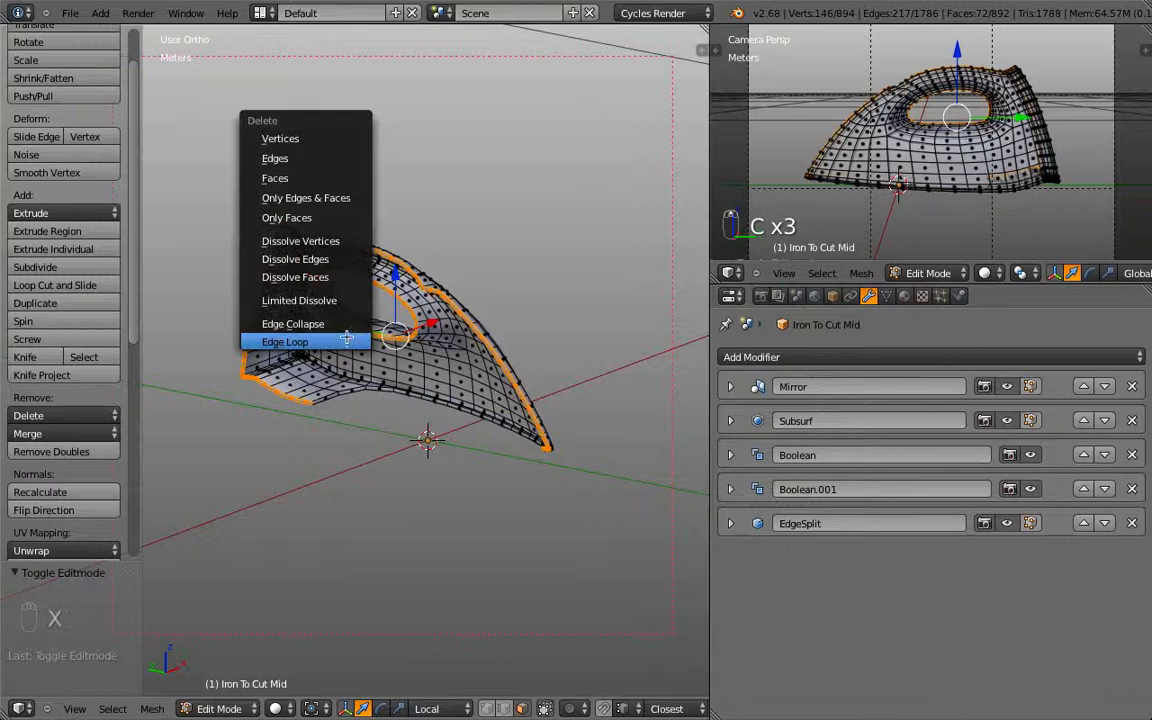
left_click(311, 175)
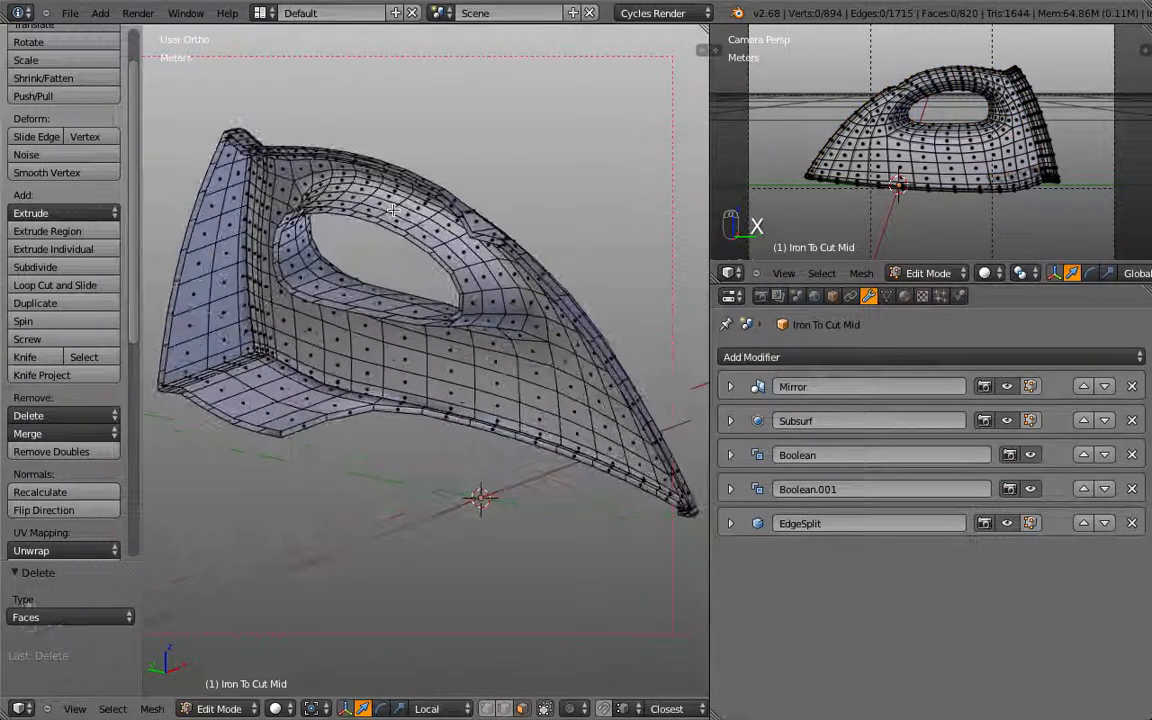
key("Tab")
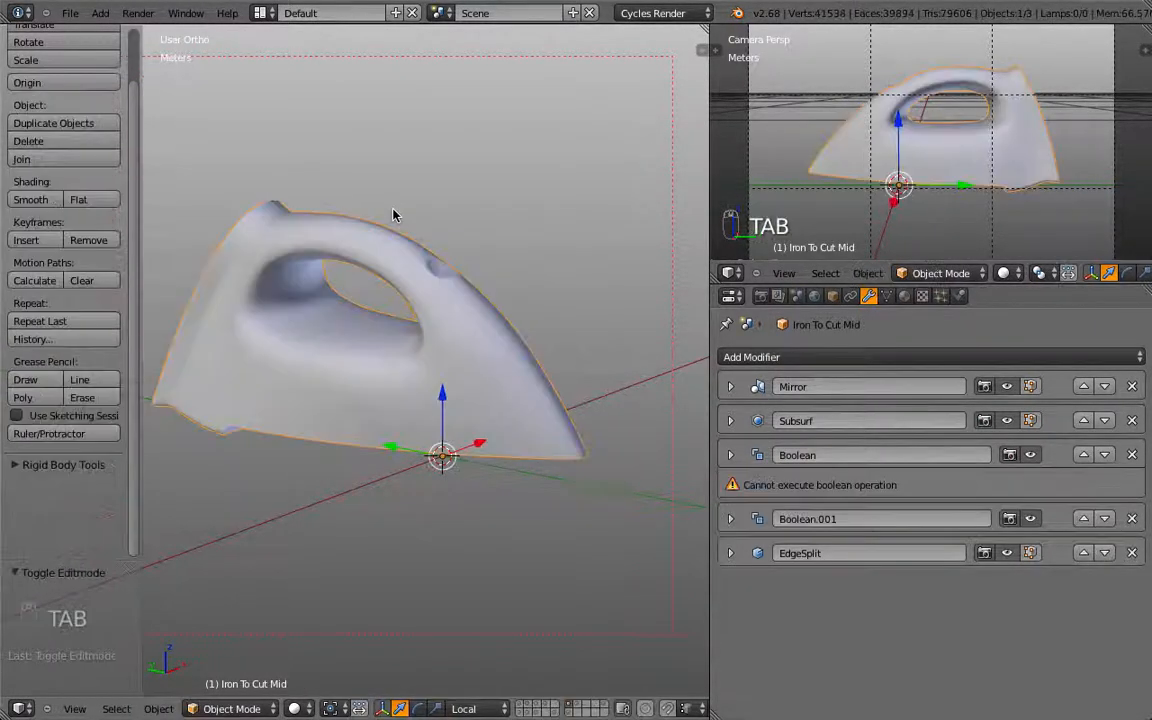
Try the Difference operation on the Boolean modifier that uses Boolean Cut Top, and set it back to Intersect
mouse_move(553, 373)
middle_mouse_down()
mouse_move(560, 404)
mouse_move(260, 380)
mouse_move(215, 393)
mouse_move(357, 417)
mouse_move(504, 391)
mouse_move(452, 352)
mouse_move(302, 368)
mouse_move(458, 406)
middle_mouse_up()
key("z")
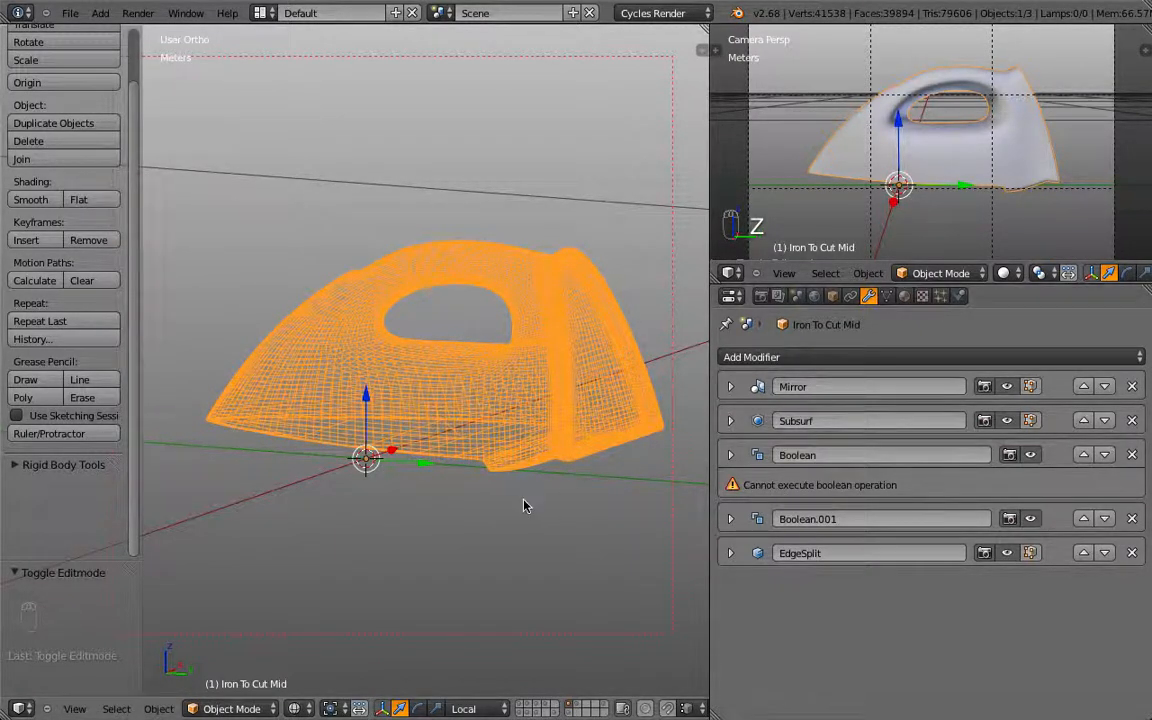
key("KP_1")
key("z")
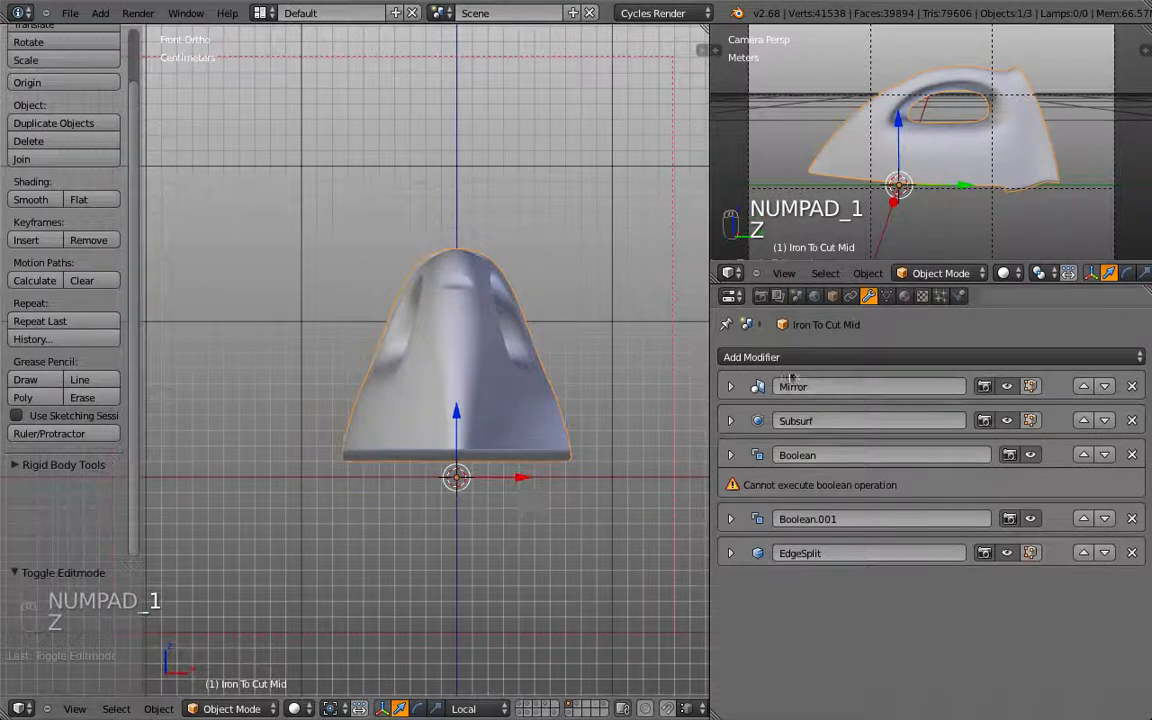
left_click(731, 455)
left_click(766, 530)
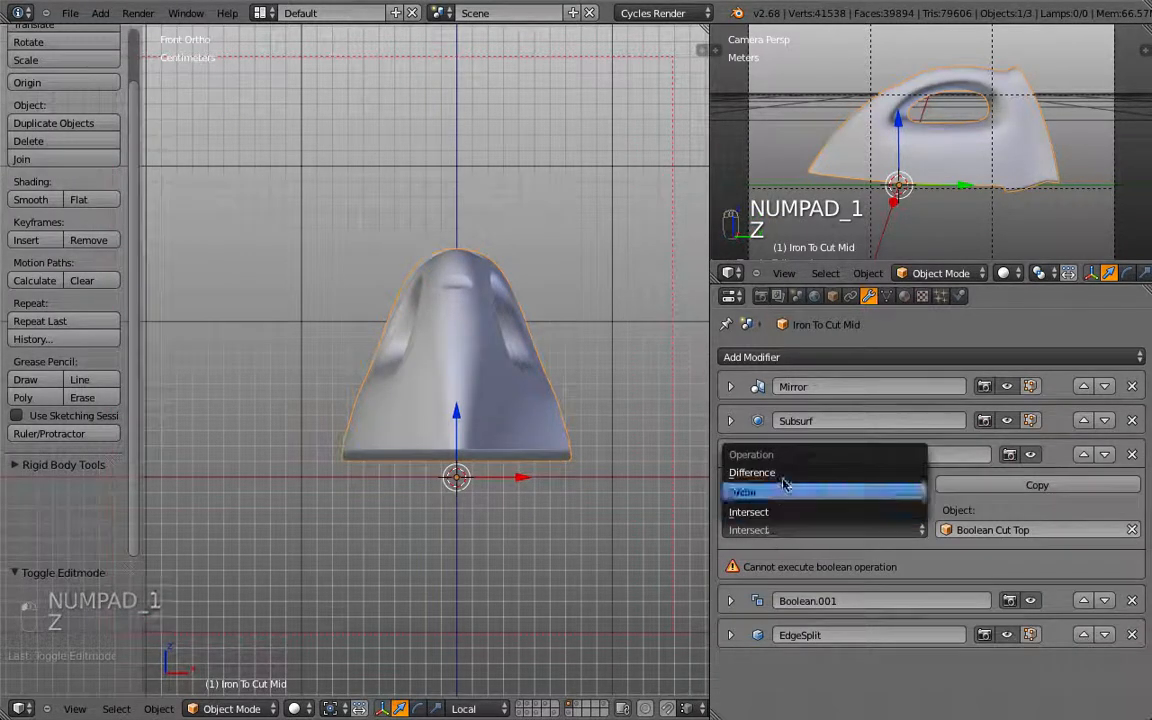
left_click(752, 472)
middle_click_drag(591, 314, 440, 335)
left_click(870, 528)
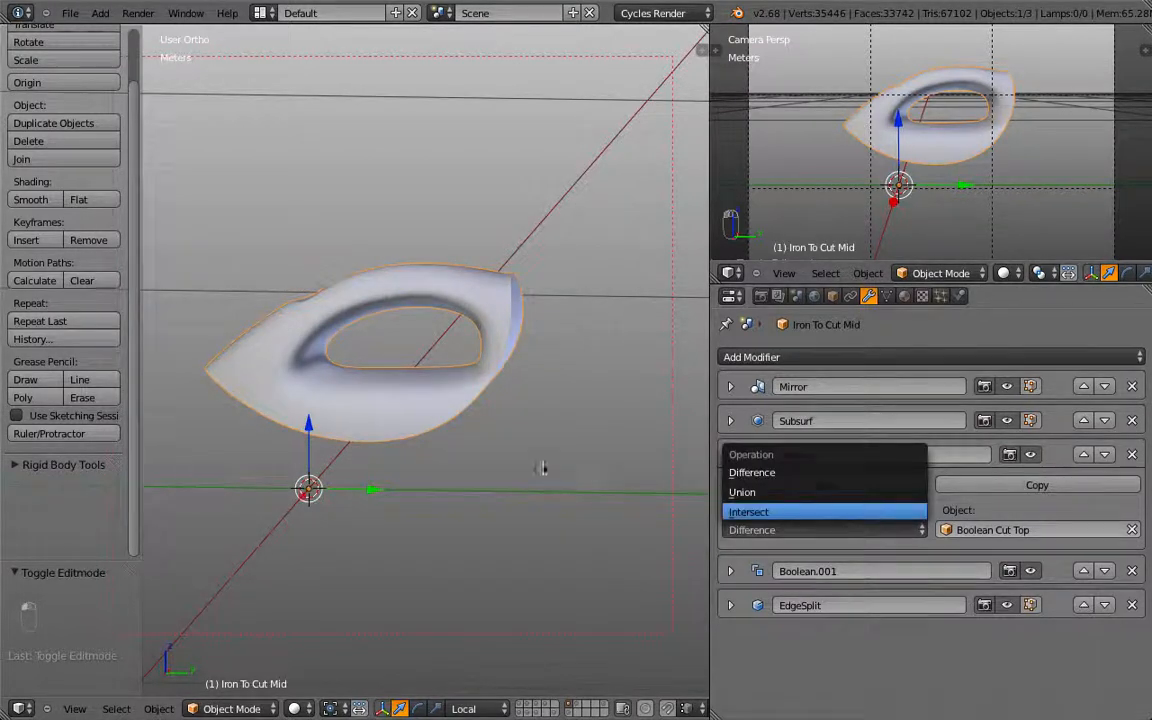
key("Return")
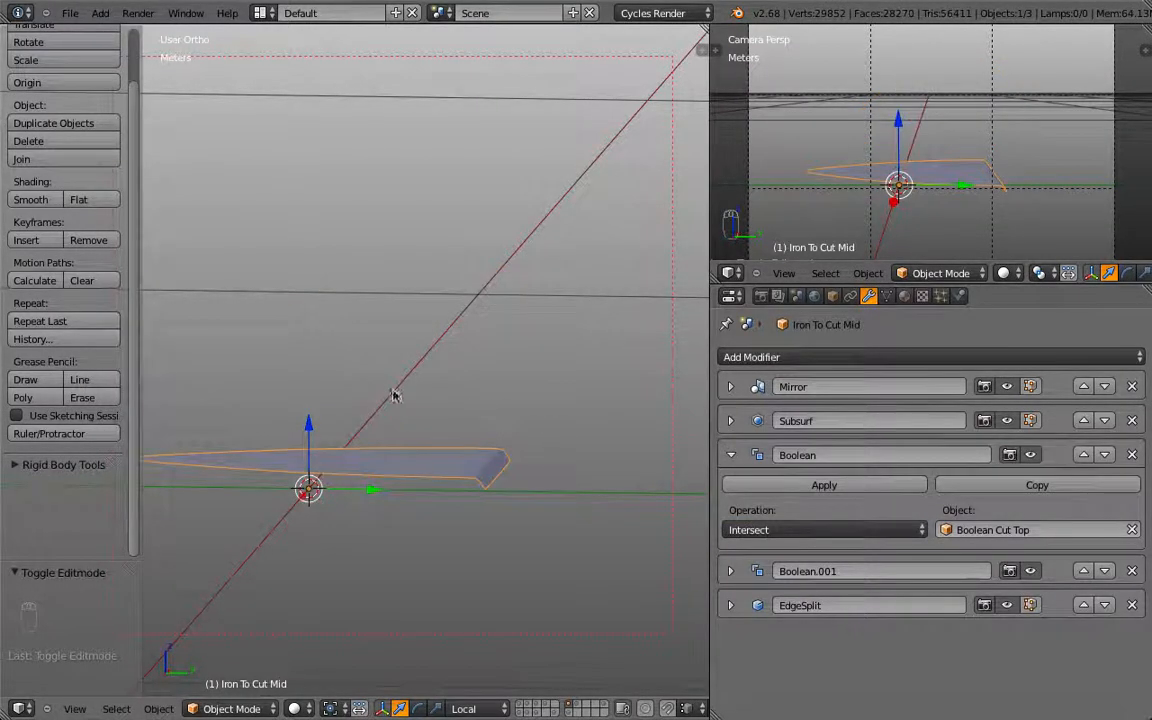
Examine the iron's Boolean cut line and the centre seam between its mirrored halves, around the handle and front dimple
middle_click_drag(393, 393, 559, 425)
key("Tab")
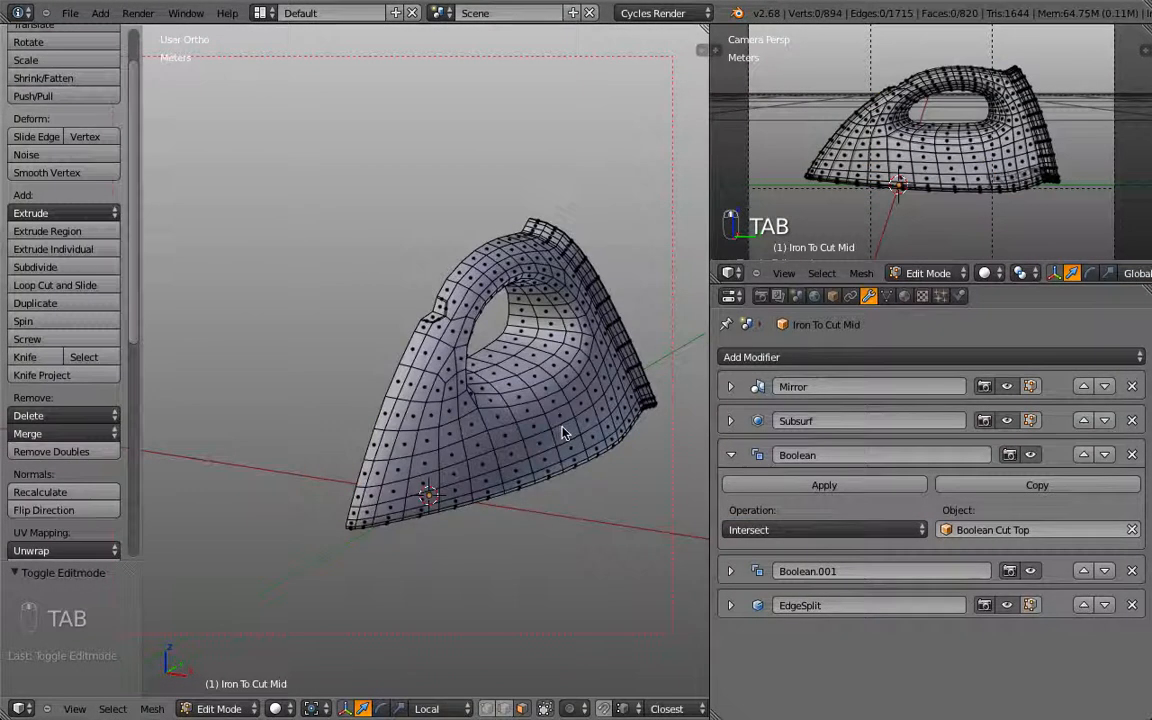
key("Tab")
scroll(480, 415, "down", 3)
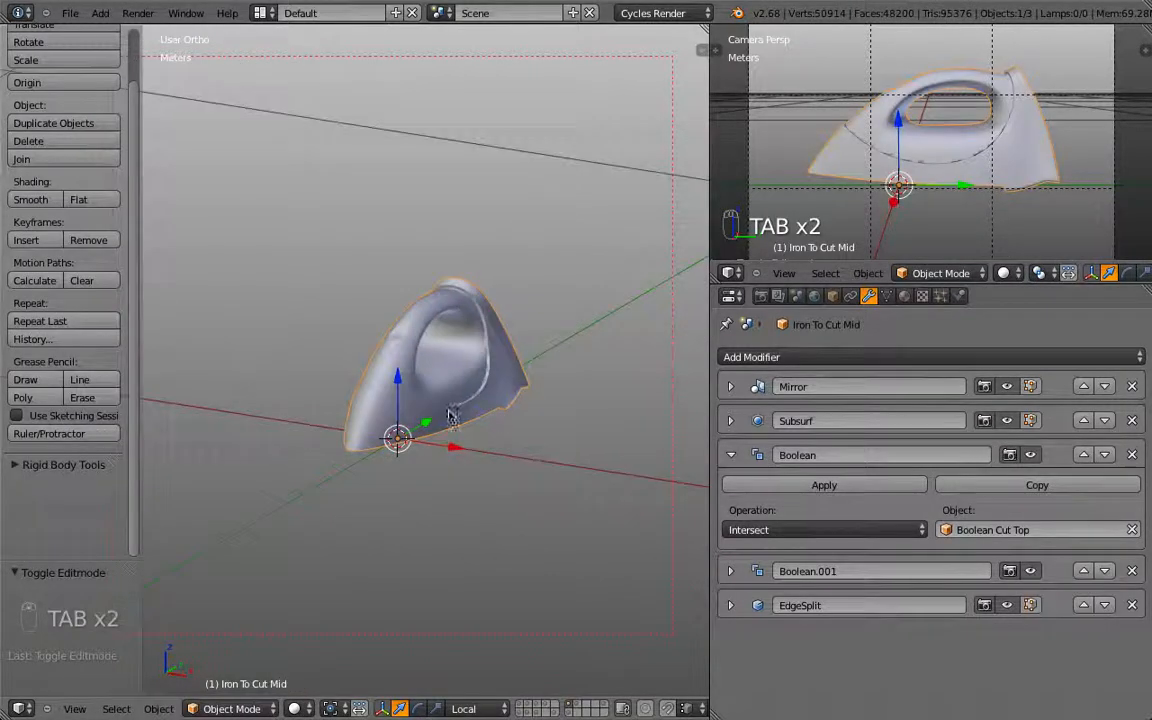
scroll(454, 404, "up", 4)
middle_click_drag(456, 397, 581, 496)
scroll(581, 496, "up", 7)
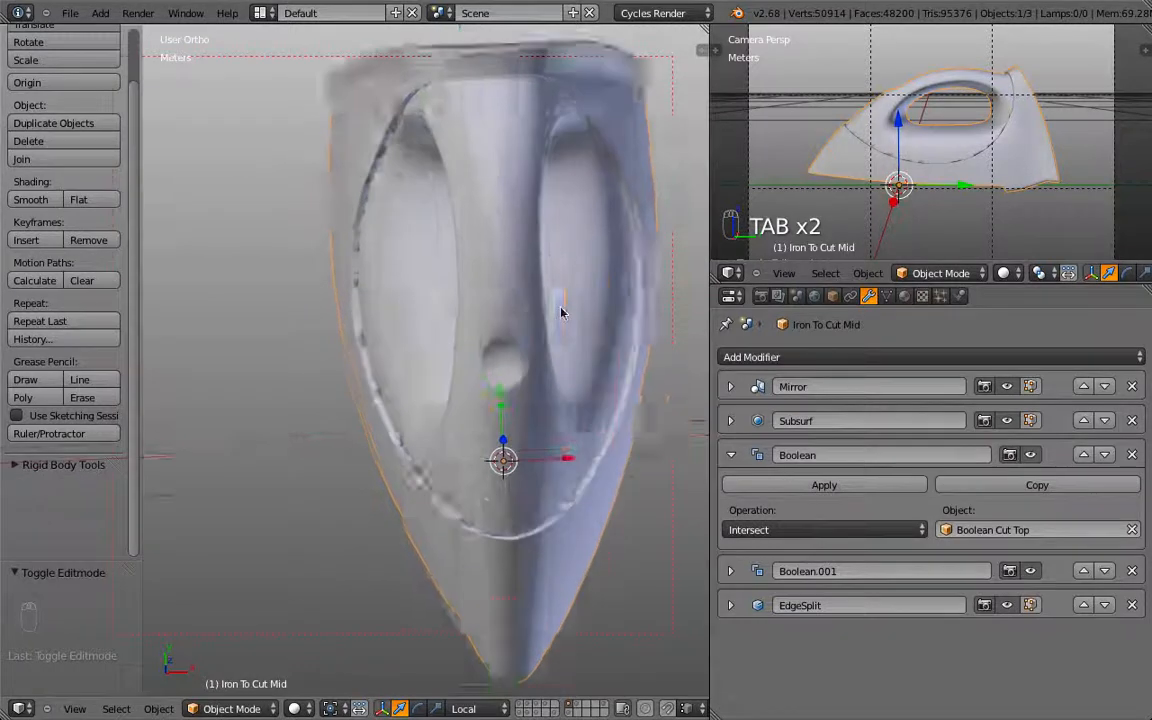
middle_click_drag(551, 323, 476, 411)
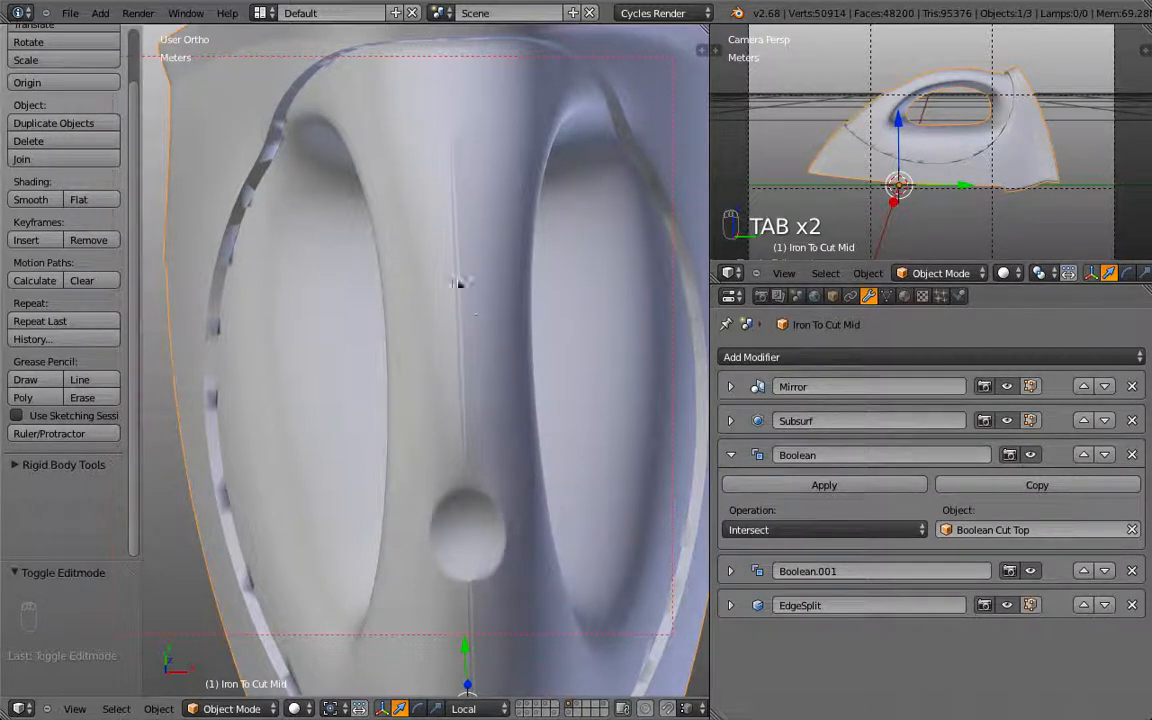
scroll(476, 318, "down", 3)
key("KP_1")
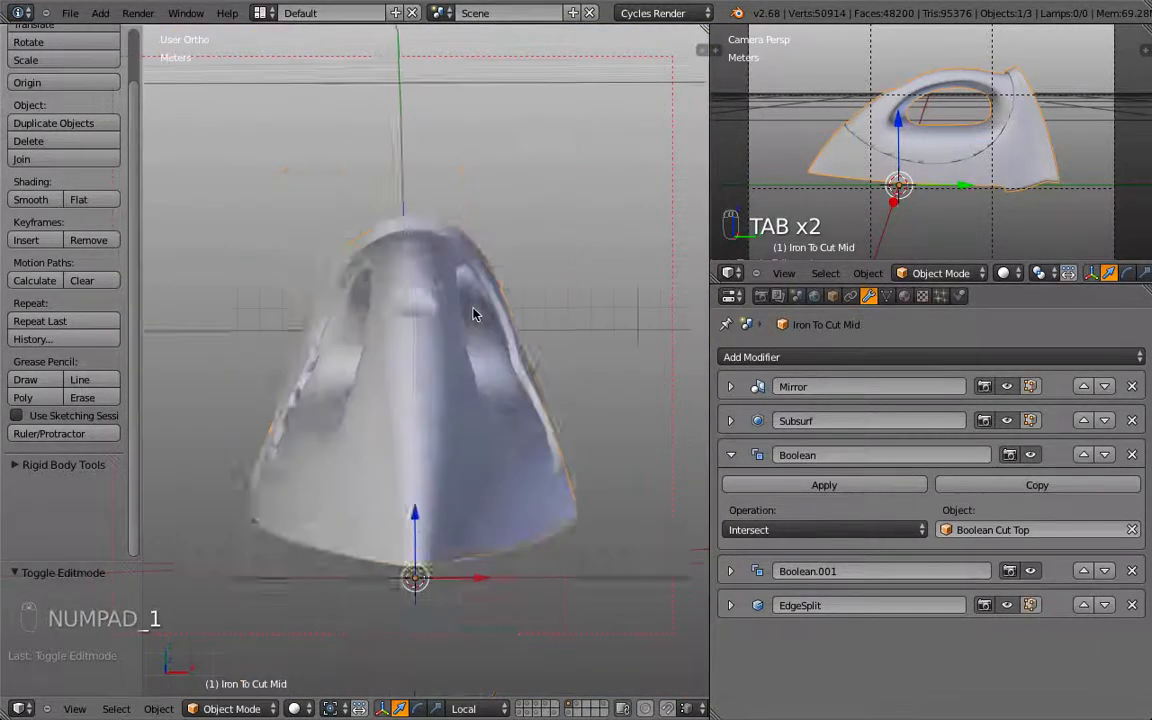
Open the iron's mesh for editing in front view with vertex selection, and set the pivot point to the 3D Cursor
key("Tab")
scroll(473, 309, "up", 4)
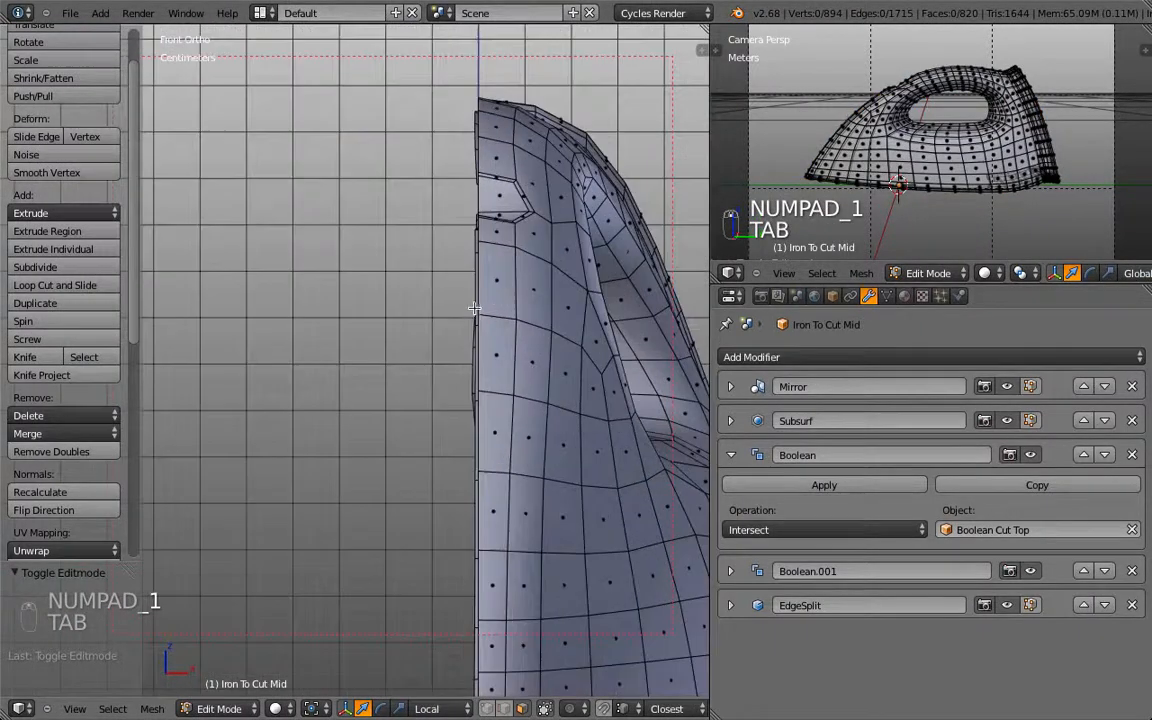
middle_click_drag(473, 309, 396, 446, "shift")
scroll(396, 446, "up", 4)
middle_click_drag(470, 266, 419, 424, "shift")
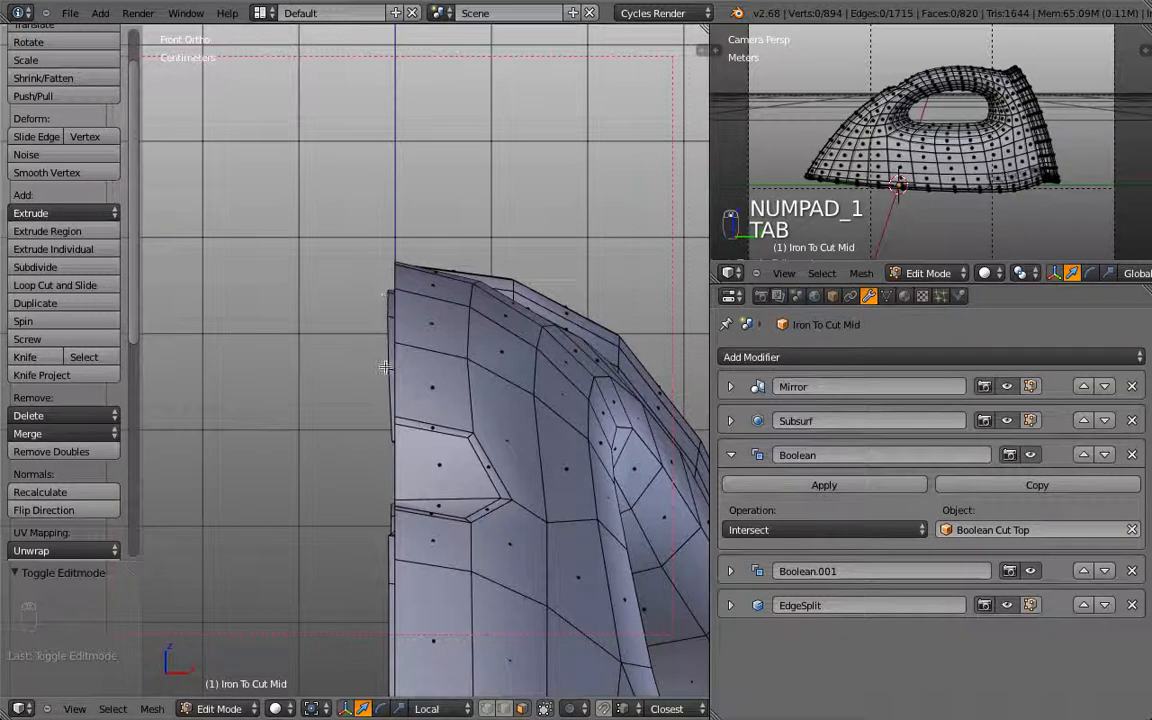
middle_click_drag(348, 330, 397, 371)
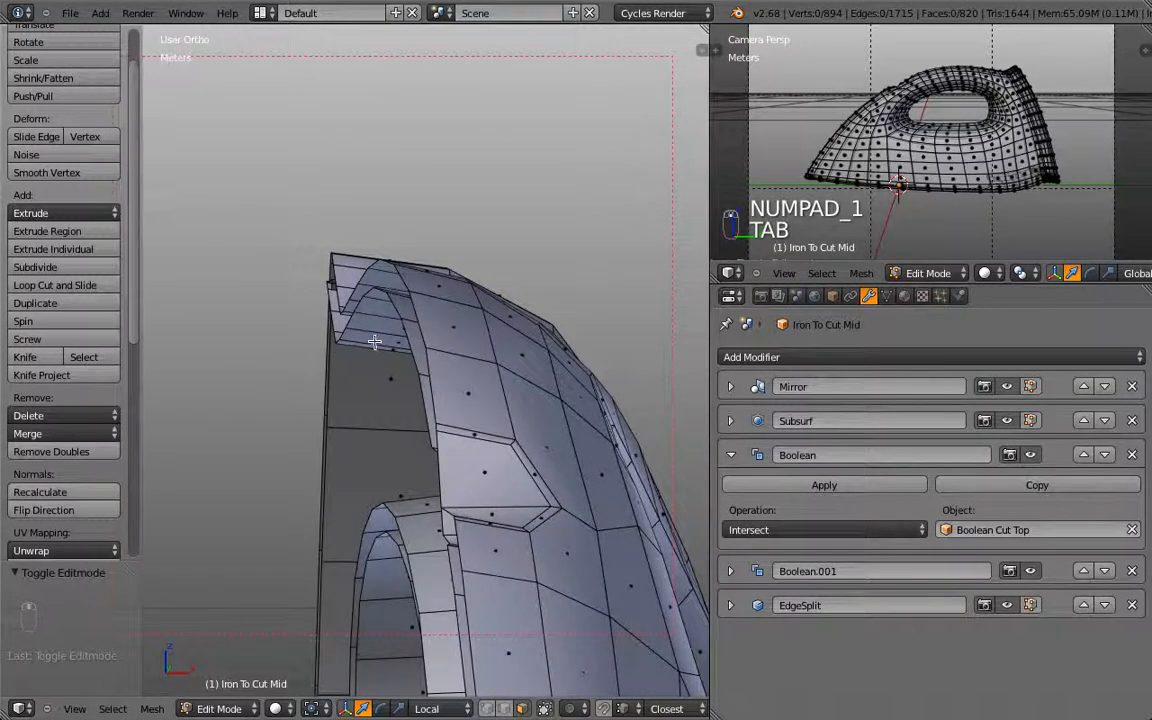
key("KP_1")
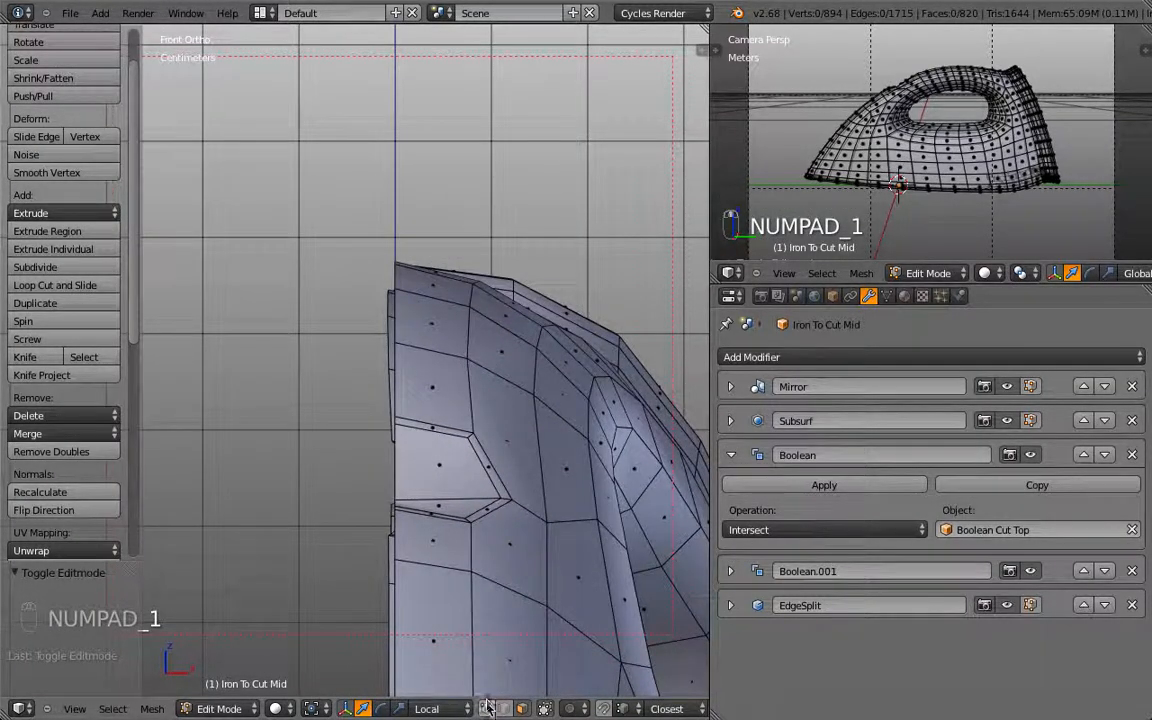
scroll(452, 461, "down", 5)
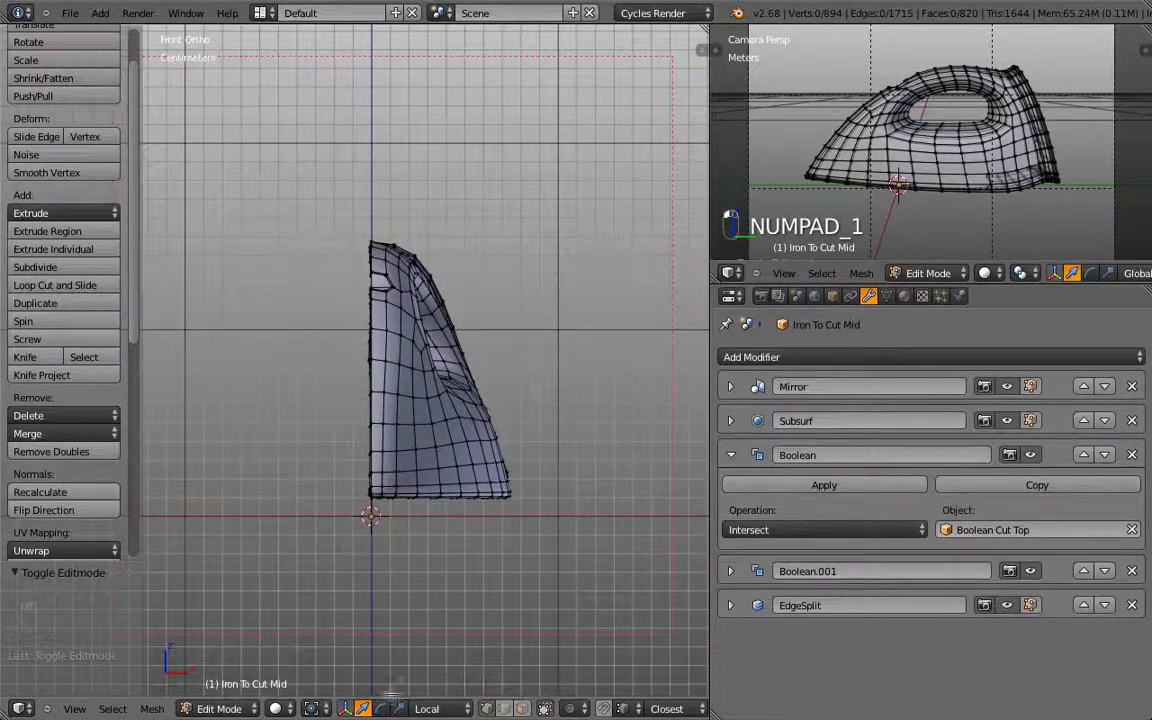
left_click(320, 709)
left_click(330, 665)
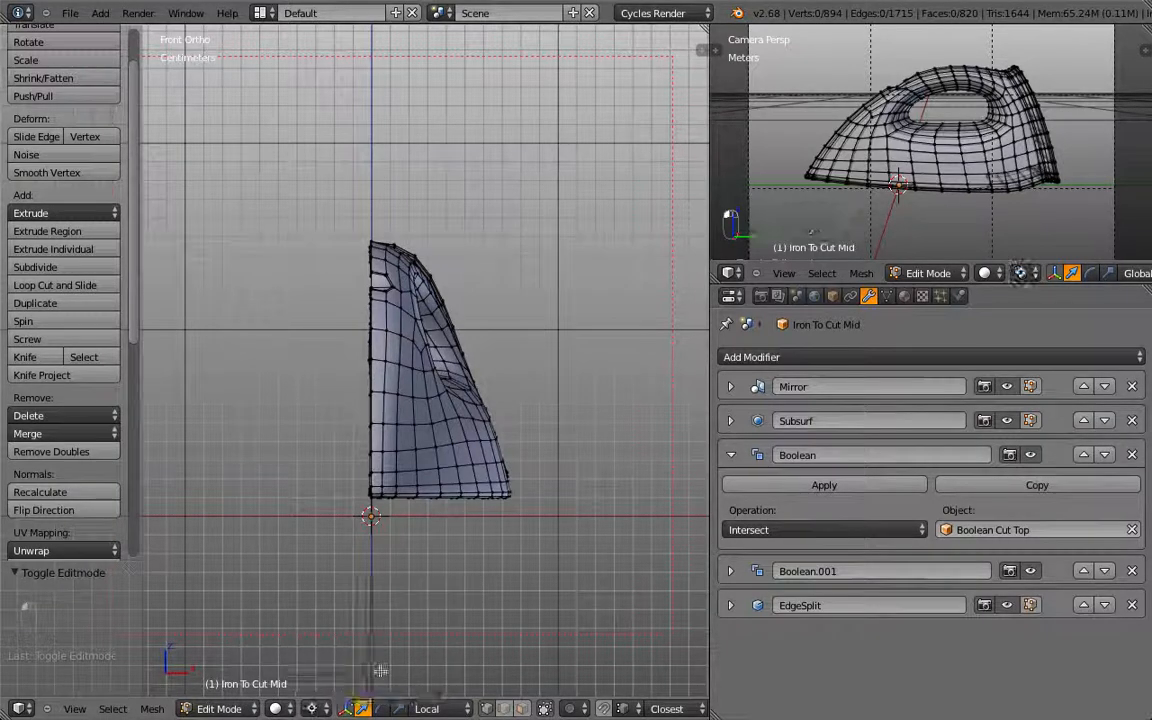
Box-select all vertices along the mirror plane through the mesh in wireframe, including those around the handle hole
key("z")
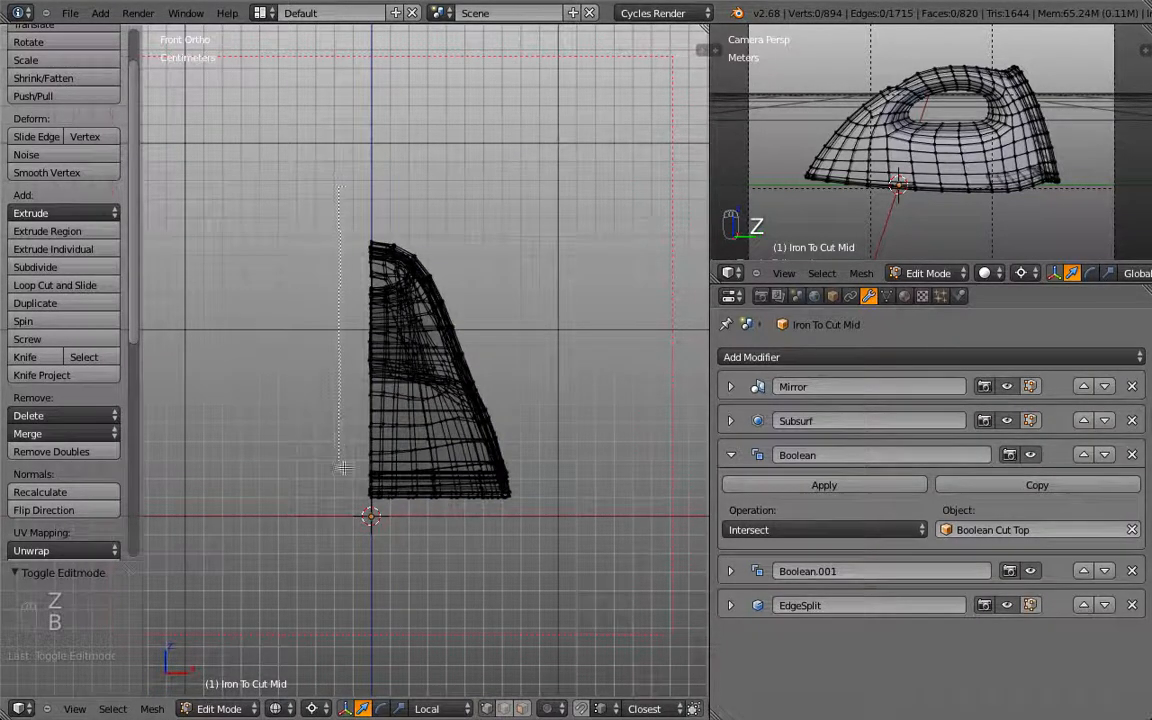
left_click_drag(343, 467, 385, 480)
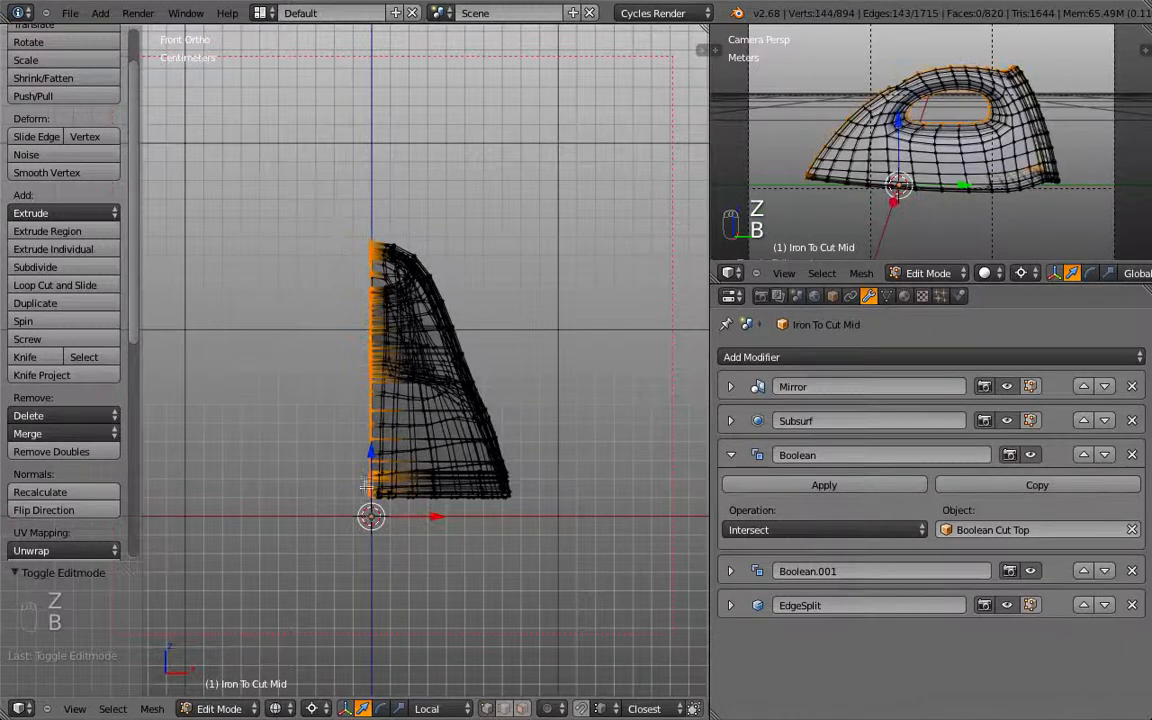
key("z")
middle_click_drag(324, 417, 407, 465)
scroll(499, 340, "up", 8)
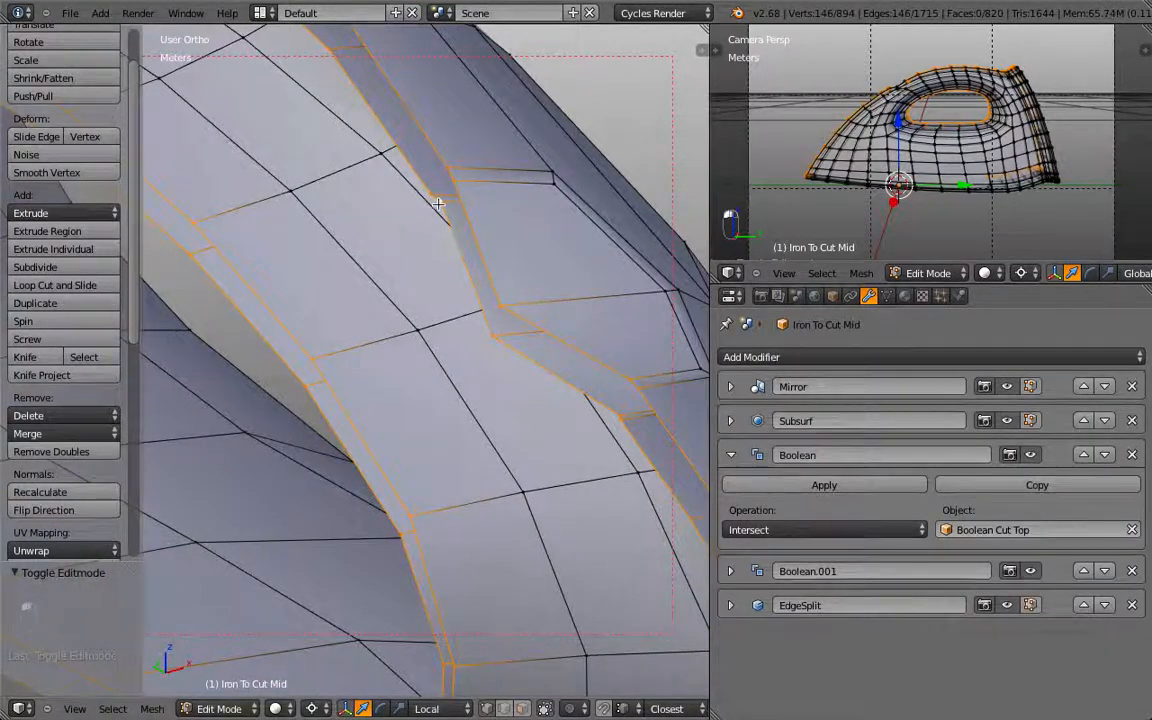
scroll(438, 203, "down", 10)
middle_click_drag(430, 215, 411, 251)
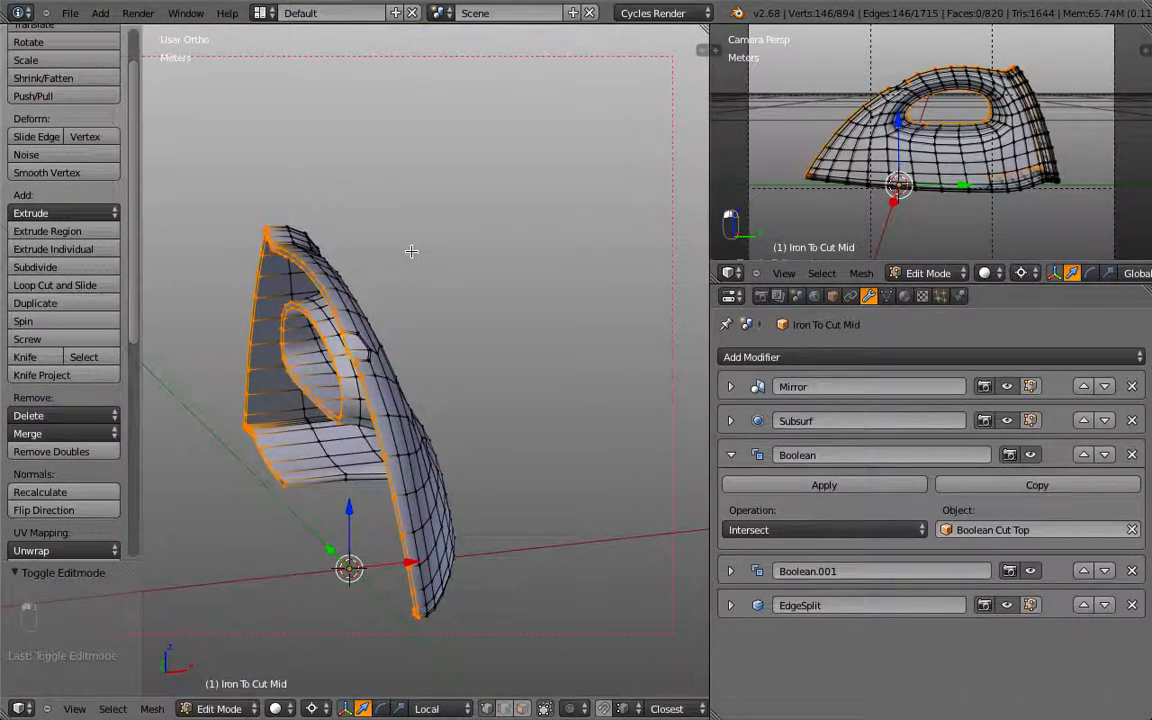
Flatten the selected vertices onto the mirror plane by scaling them to 0 along X, and return to Object Mode
key("s")
key("x")
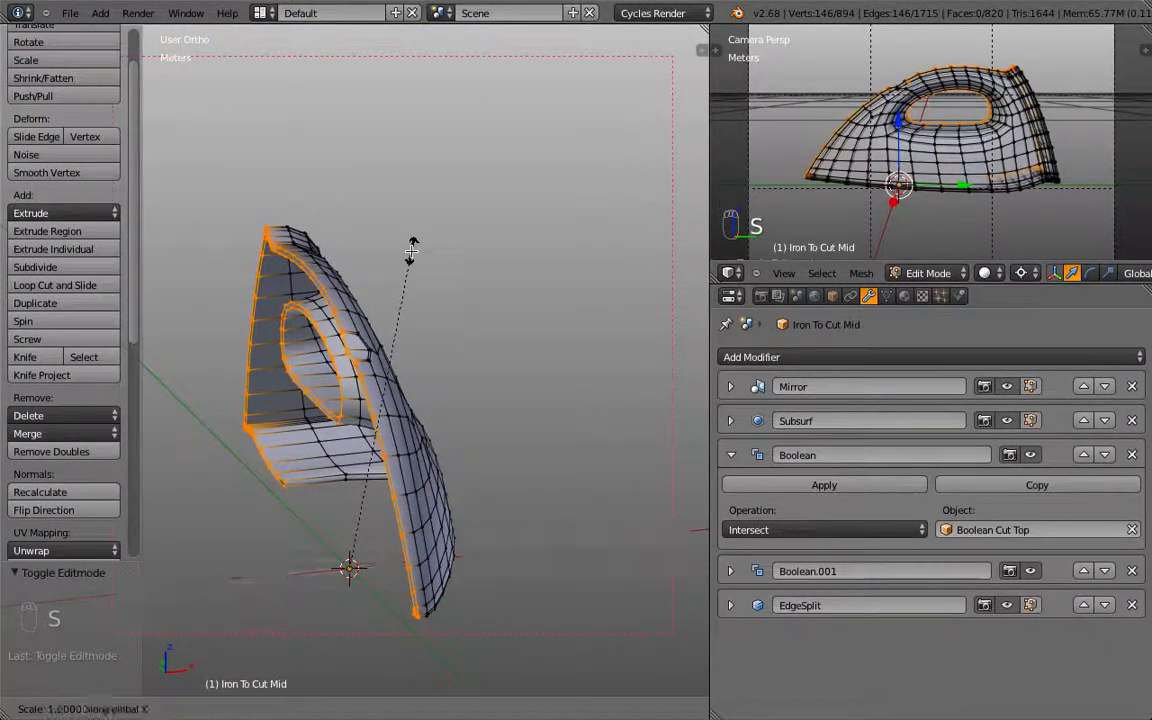
key("0")
key("Return")
key("KP_1")
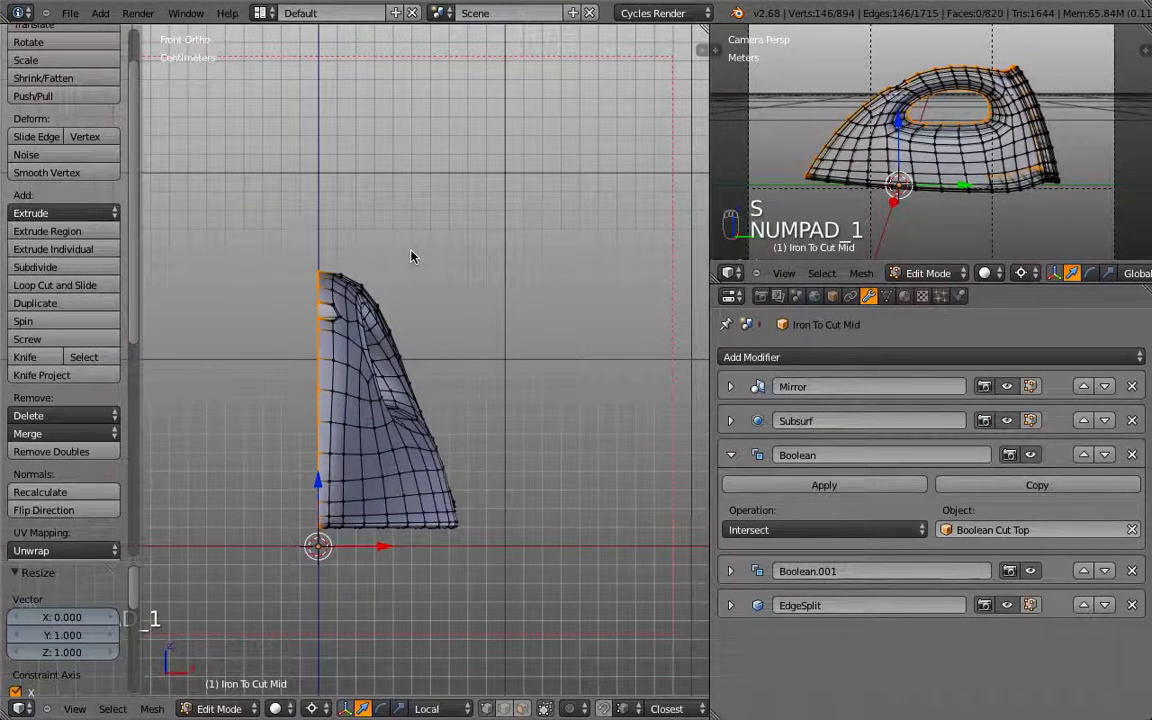
key("Tab")
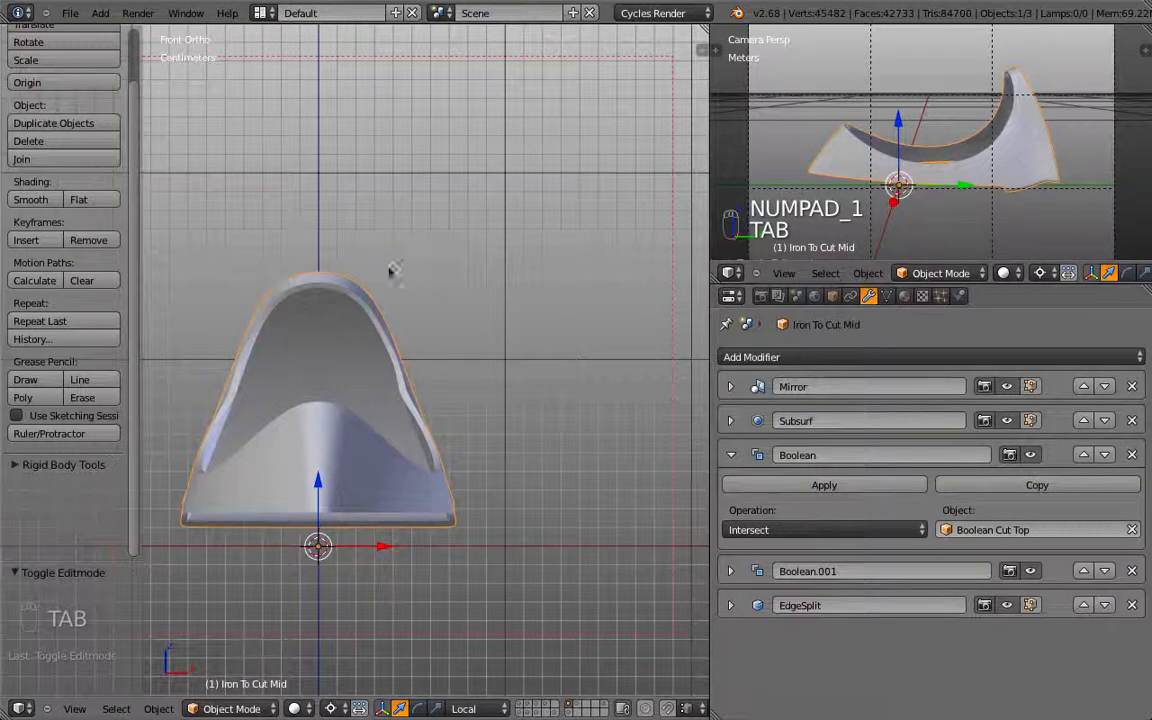
middle_click_drag(392, 268, 483, 346)
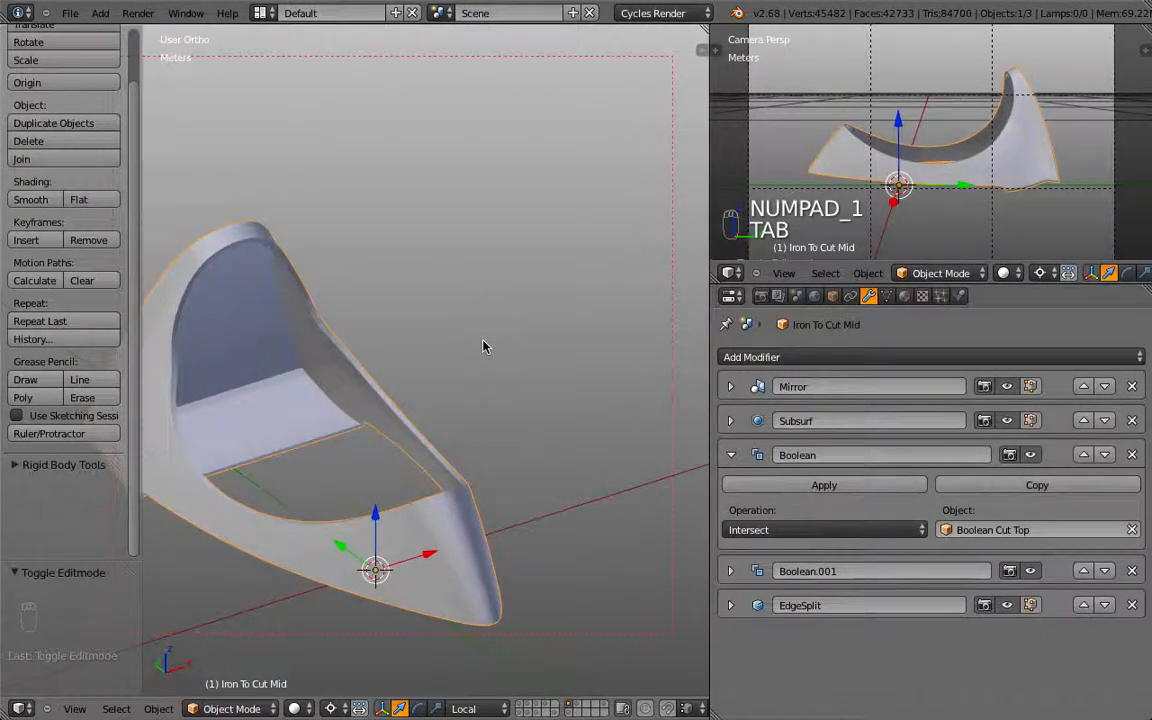
key("KP_1")
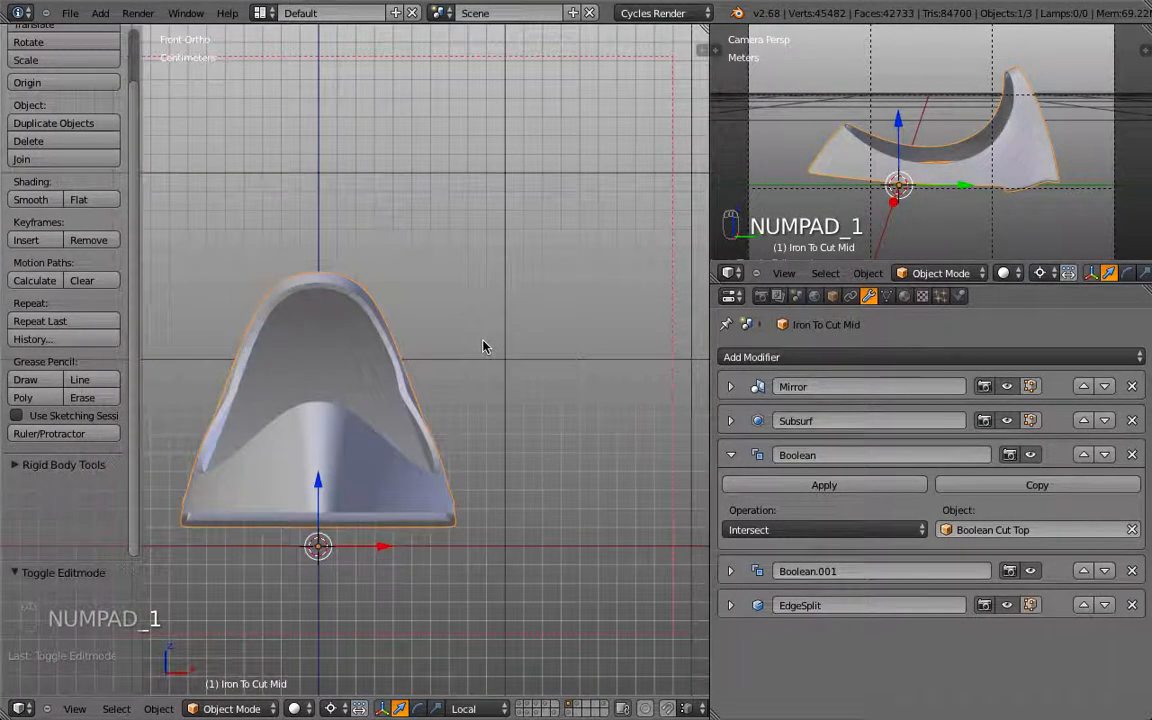
middle_click_drag(483, 346, 441, 410)
Reopen the mesh for editing and examine its inner geometry along the mirror plane, down to the rear bottom corner
key("Tab")
scroll(441, 410, "up", 6)
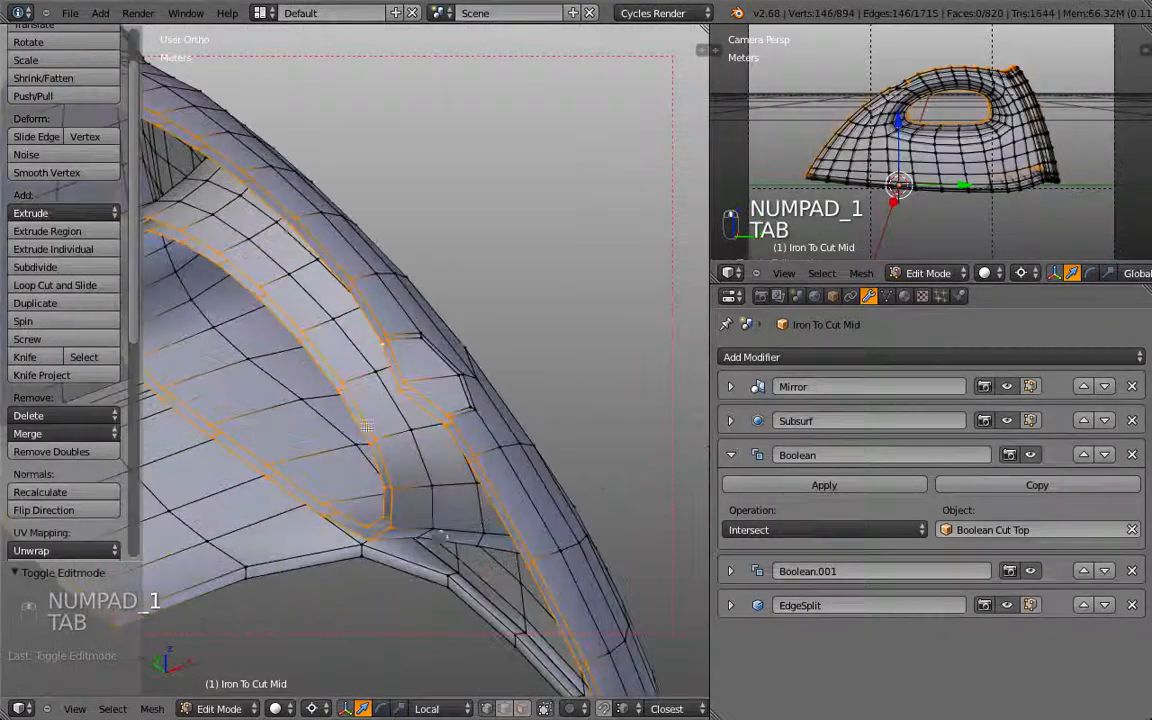
middle_click_drag(445, 500, 553, 424)
scroll(481, 422, "up", 5)
scroll(378, 452, "down", 6)
middle_click_drag(300, 440, 491, 385, "shift")
scroll(610, 425, "up", 6)
scroll(490, 385, "up", 2)
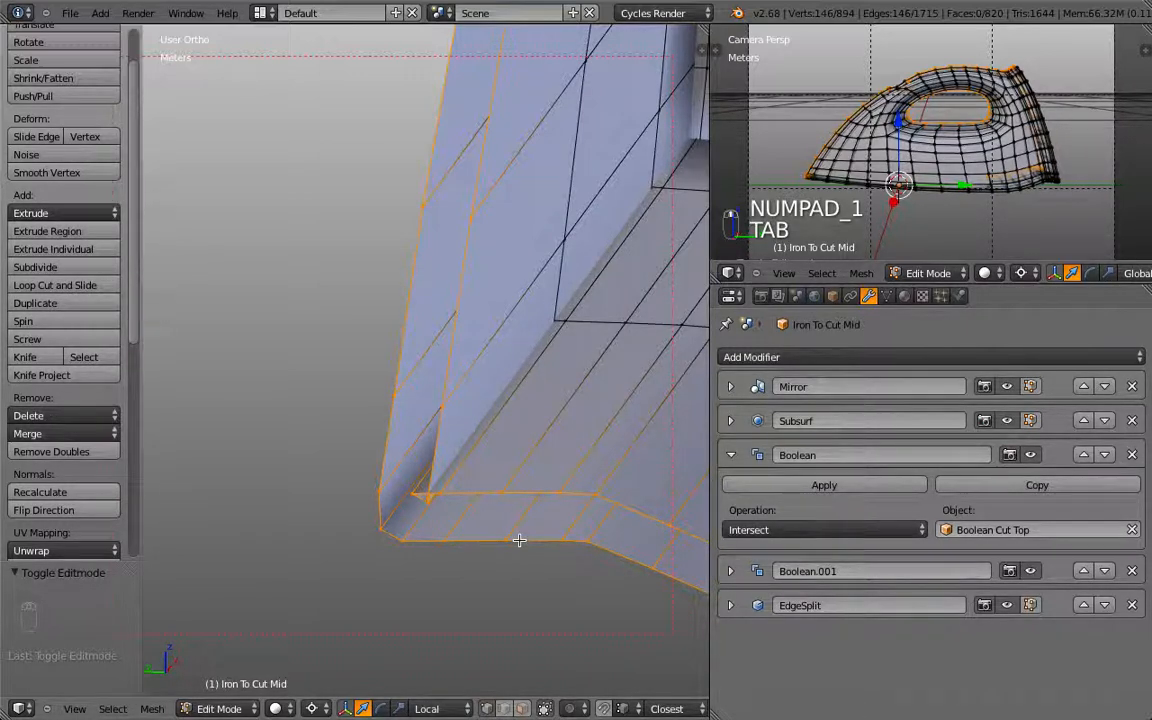
middle_click_drag(519, 540, 468, 438)
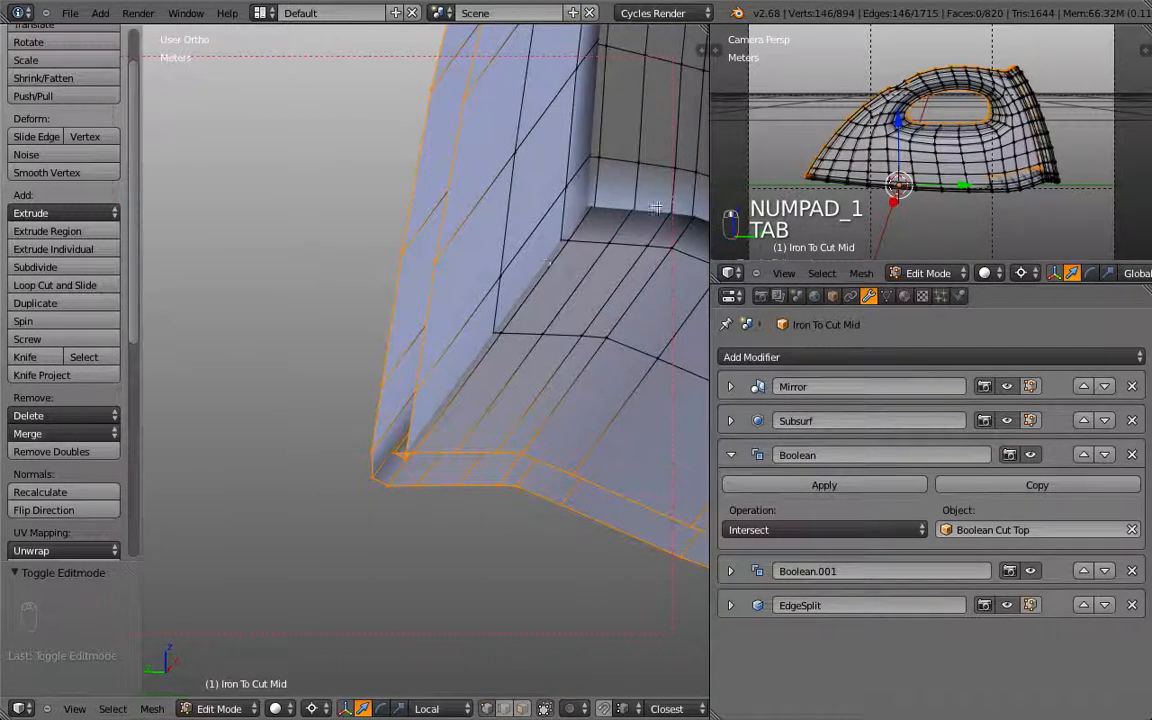
middle_click_drag(452, 601, 437, 535)
scroll(438, 536, "up", 2)
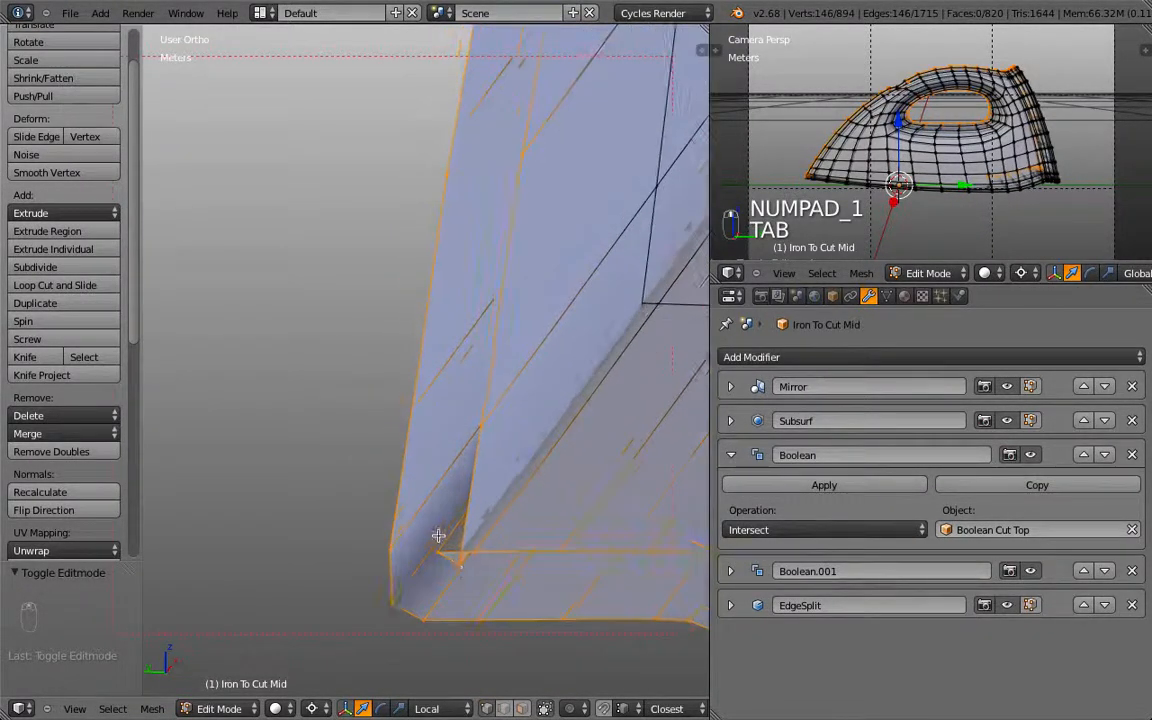
scroll(446, 539, "down", 6)
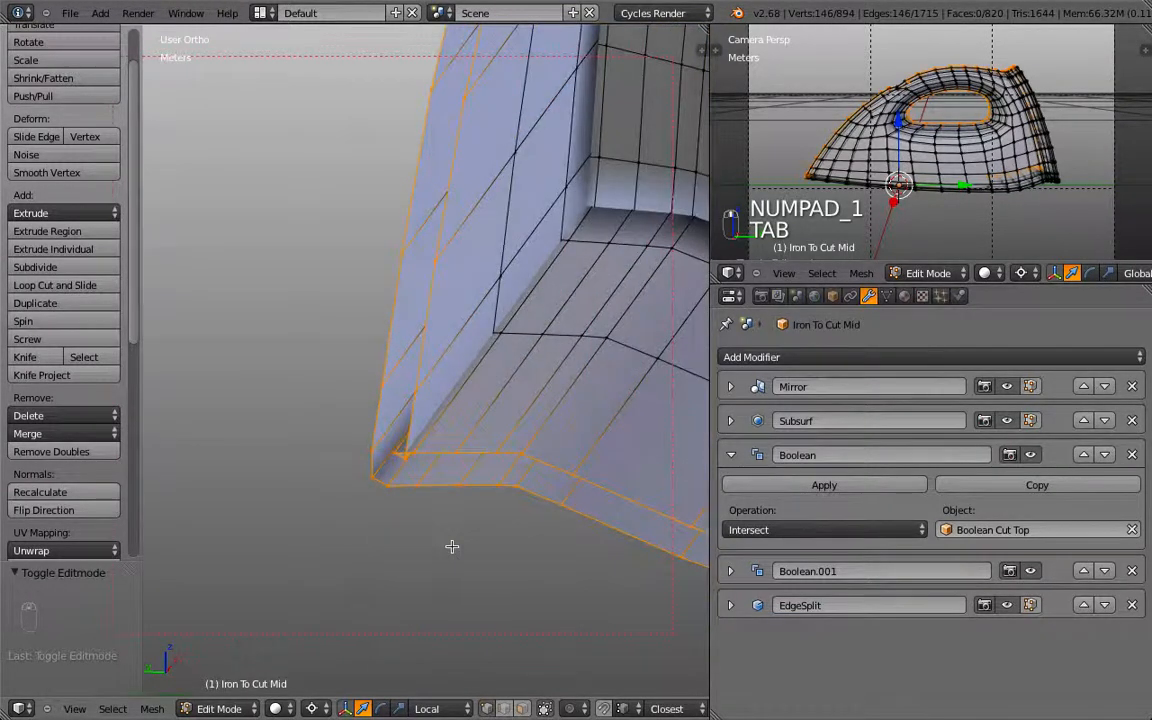
middle_click_drag(483, 535, 397, 540, "shift")
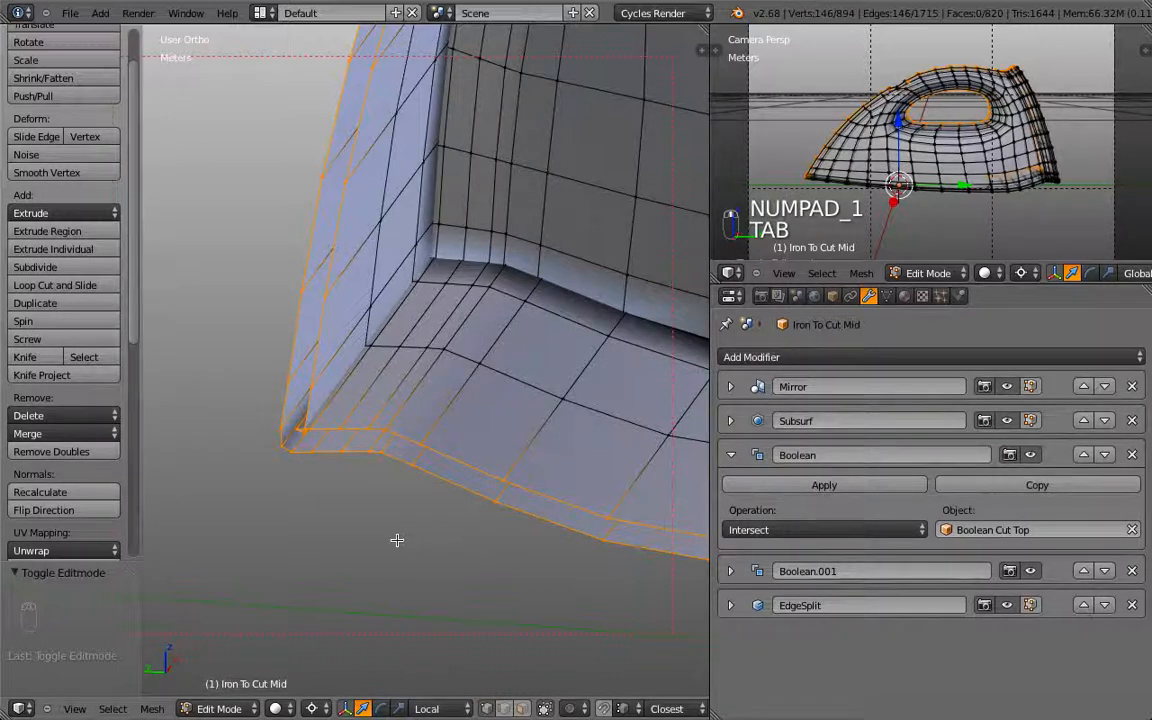
Select the redundant inner edge loop around the rear panel's inside corner and delete it as an edge loop
key("z")
scroll(311, 424, "up", 4)
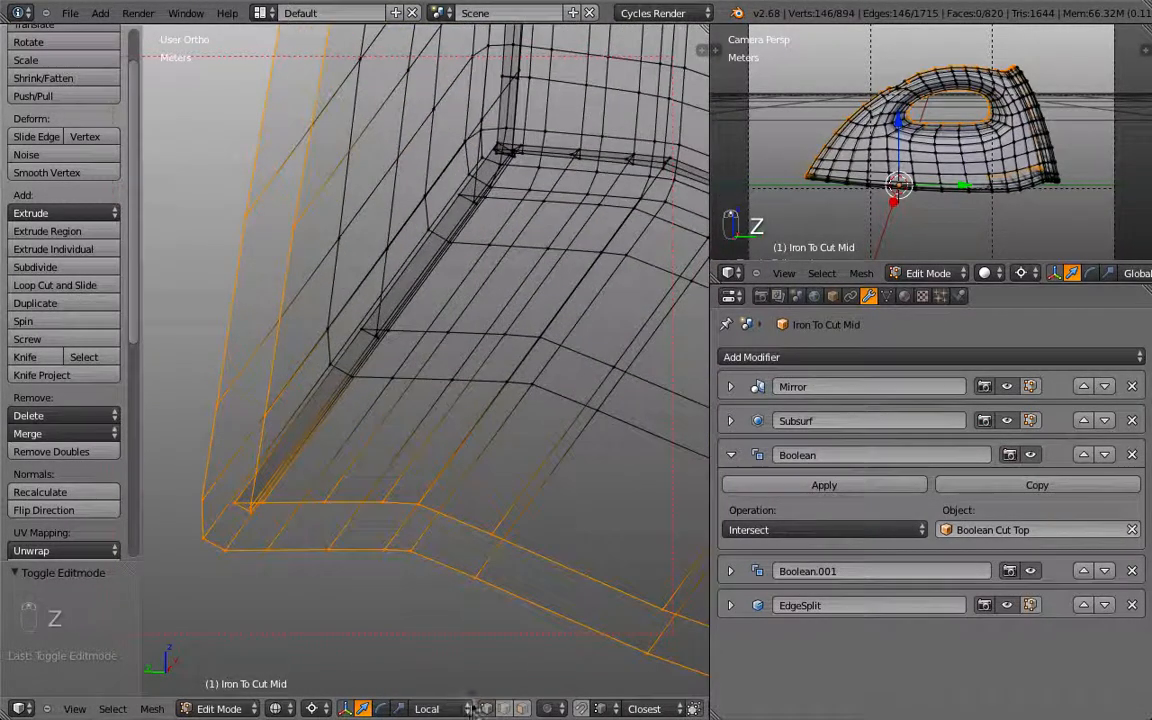
right_click(299, 497, "alt")
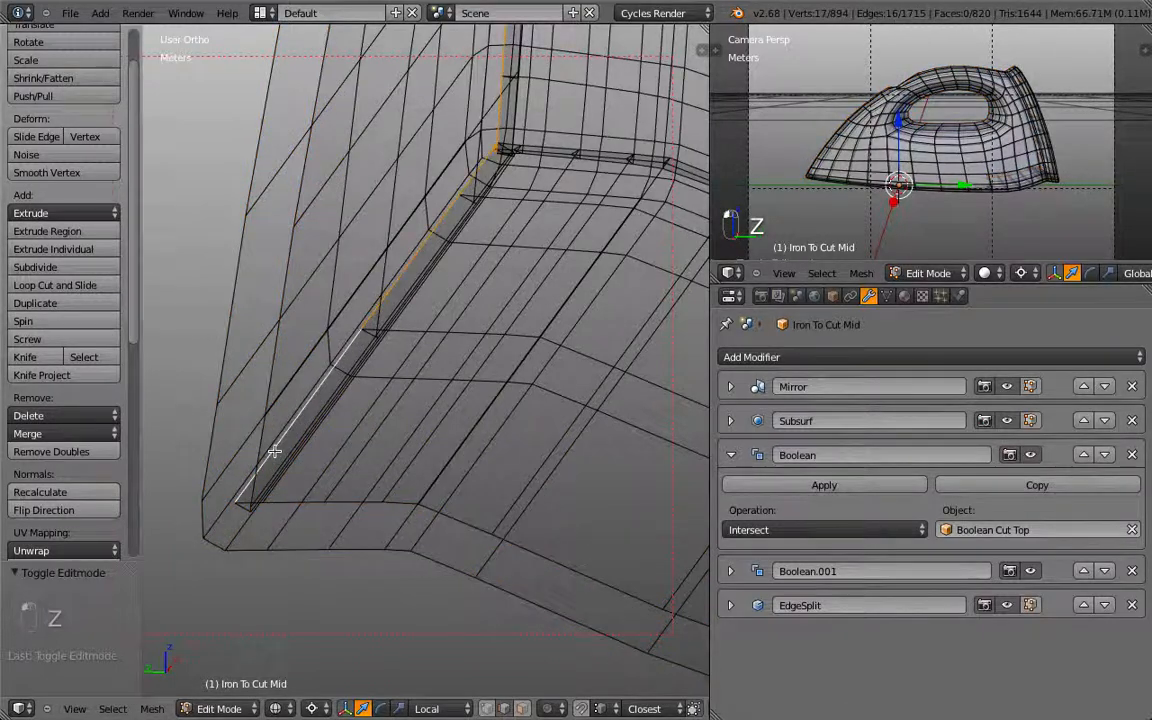
key("z")
mouse_move(274, 452)
middle_mouse_down()
mouse_move(334, 450)
mouse_move(420, 330)
mouse_move(530, 219)
mouse_move(476, 463)
middle_mouse_up()
key("z")
key("z")
scroll(548, 275, "up", 3)
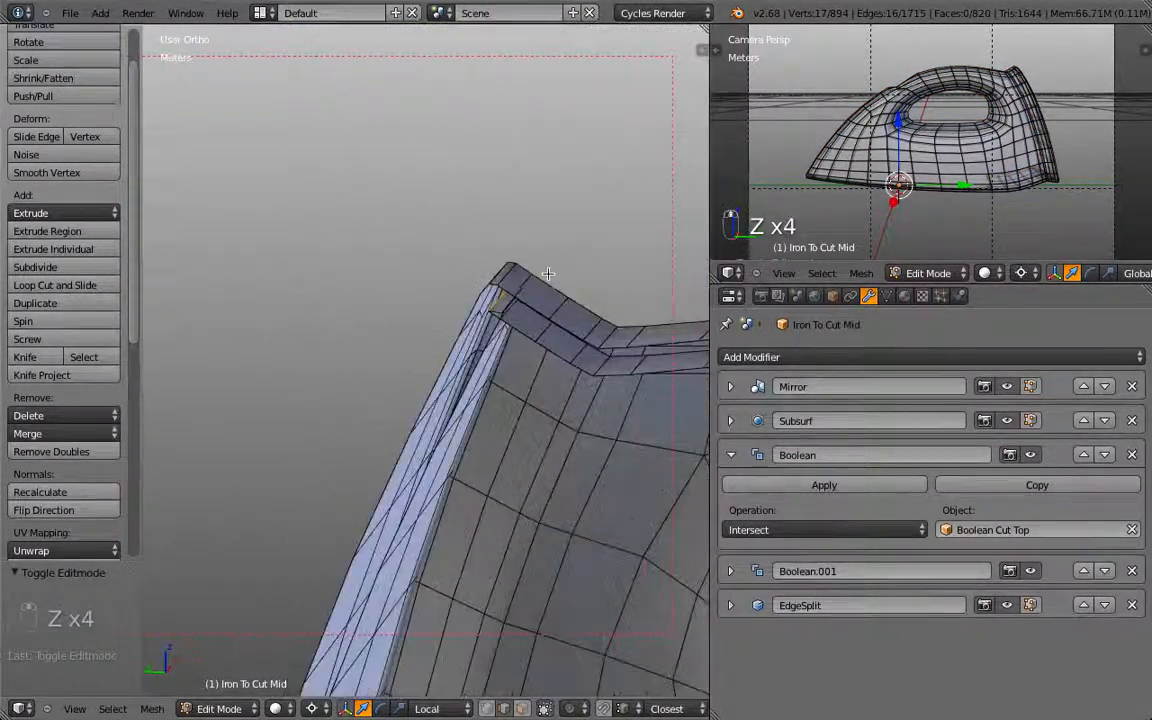
mouse_move(548, 275)
middle_mouse_down("shift")
mouse_move(442, 309)
mouse_move(468, 295)
middle_mouse_up("shift")
scroll(468, 295, "up", 3)
key("x")
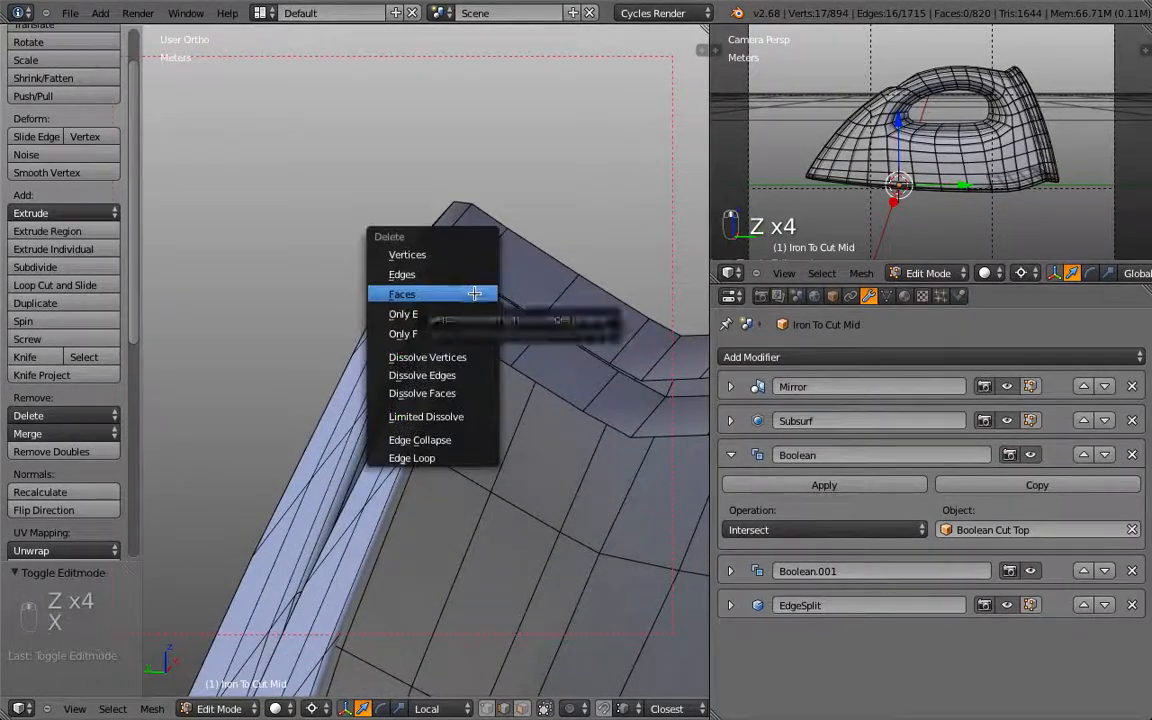
left_click(477, 457)
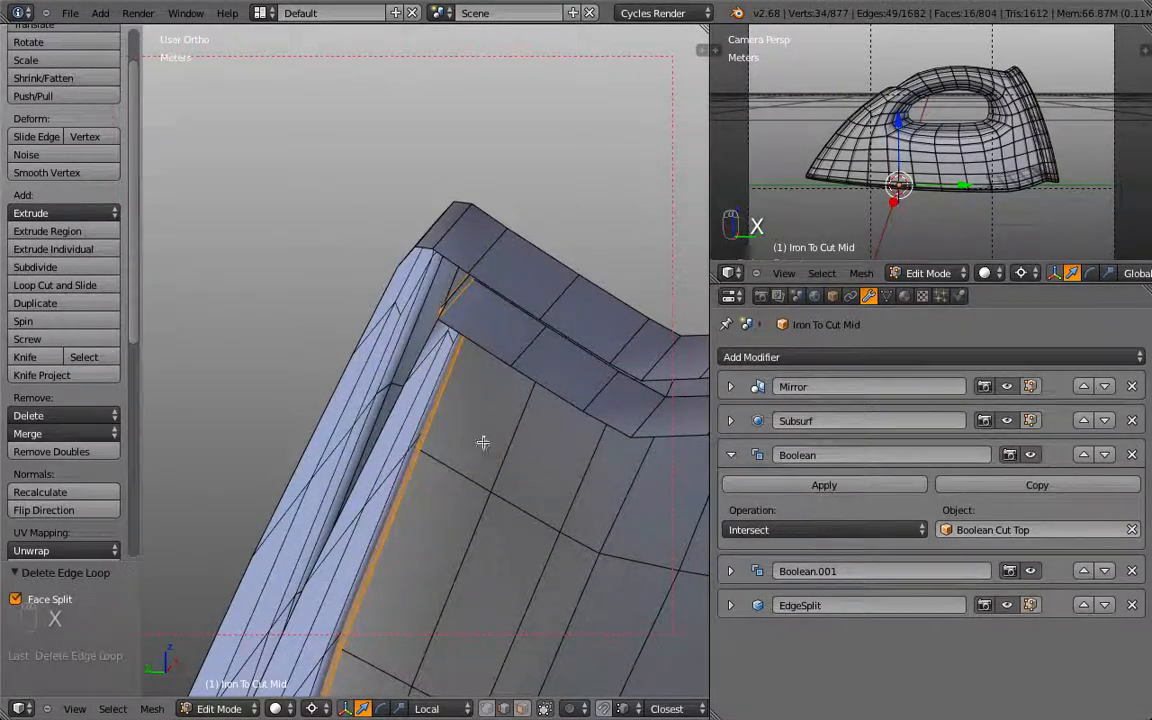
Select the redundant inner edge loop running along the lower wall to the front tip and delete it as an edge loop
mouse_move(482, 442)
middle_mouse_down()
mouse_move(415, 370)
mouse_move(424, 352)
mouse_move(256, 329)
mouse_move(292, 351)
mouse_move(280, 330)
mouse_move(305, 330)
mouse_move(483, 472)
middle_mouse_up()
key("z")
scroll(372, 404, "up", 5)
key("z")
scroll(483, 472, "down", 8)
middle_click_drag(694, 470, 378, 411, "shift")
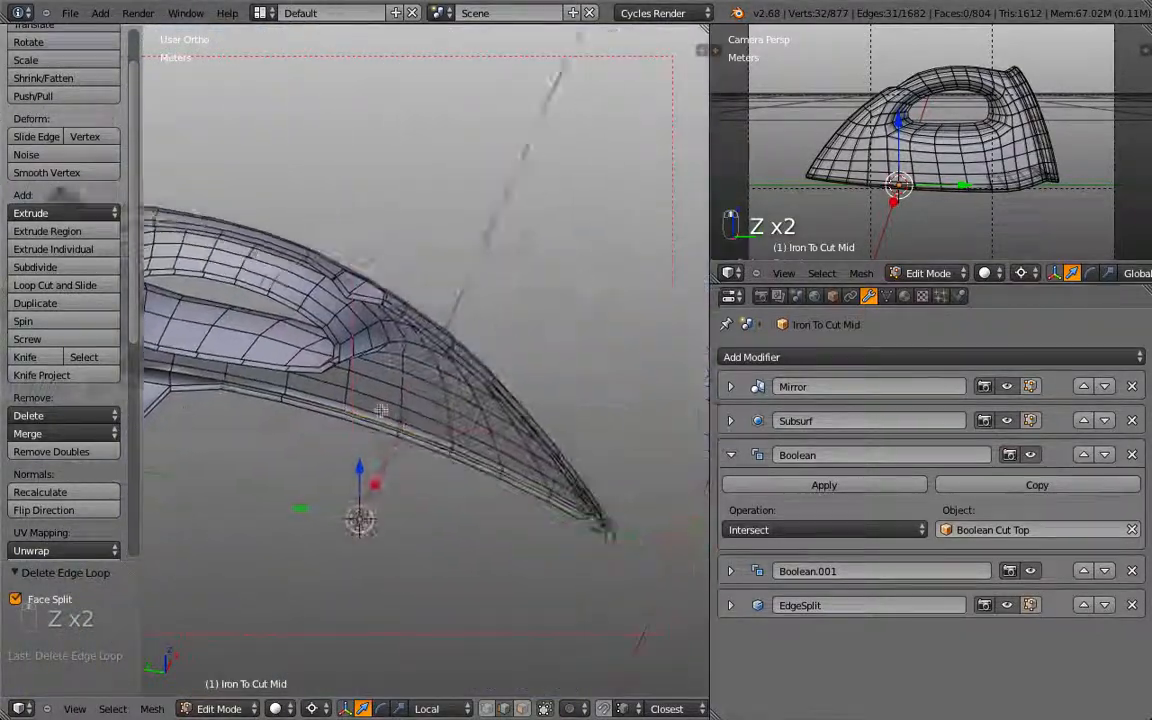
scroll(378, 411, "up", 3)
middle_click_drag(635, 509, 457, 462, "shift")
scroll(457, 462, "up", 5)
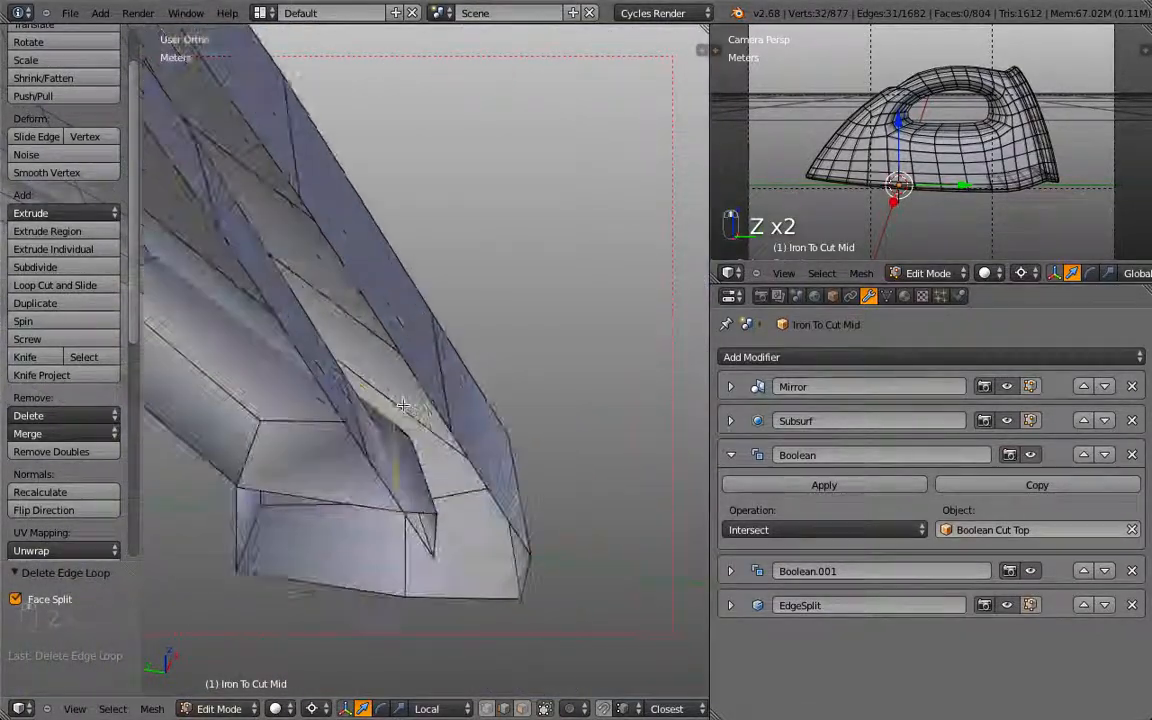
right_click(426, 528, "alt+shift")
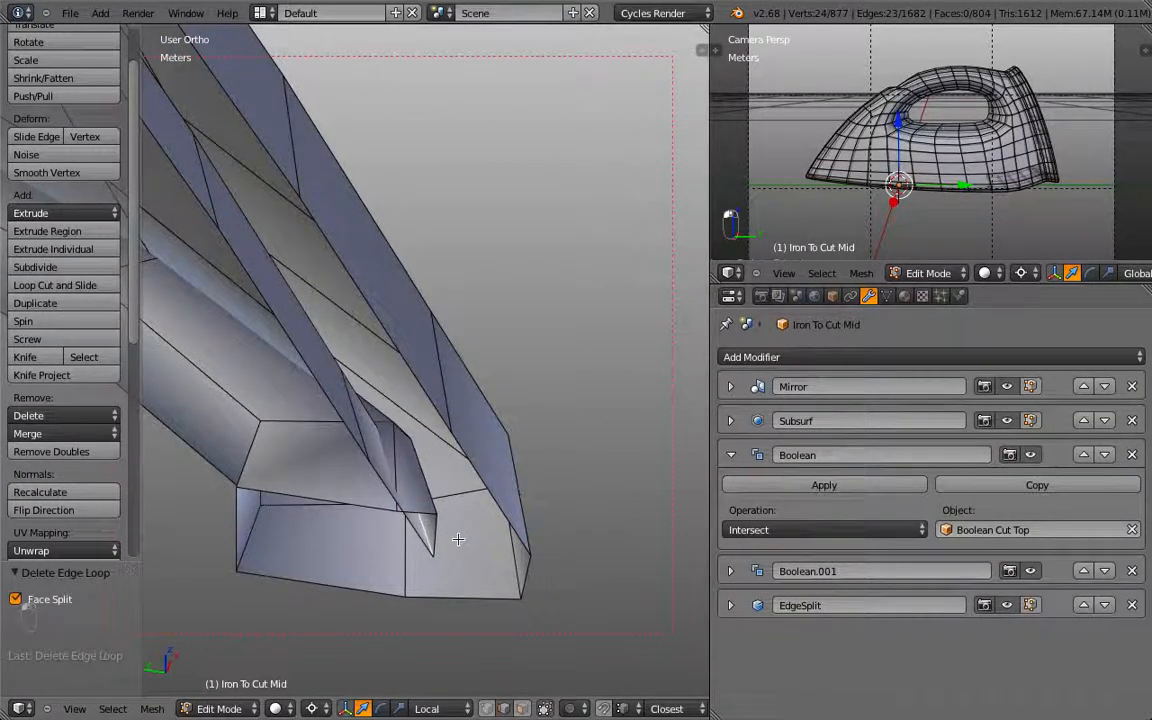
key("z")
scroll(458, 539, "down", 4)
key("x")
left_click(458, 540)
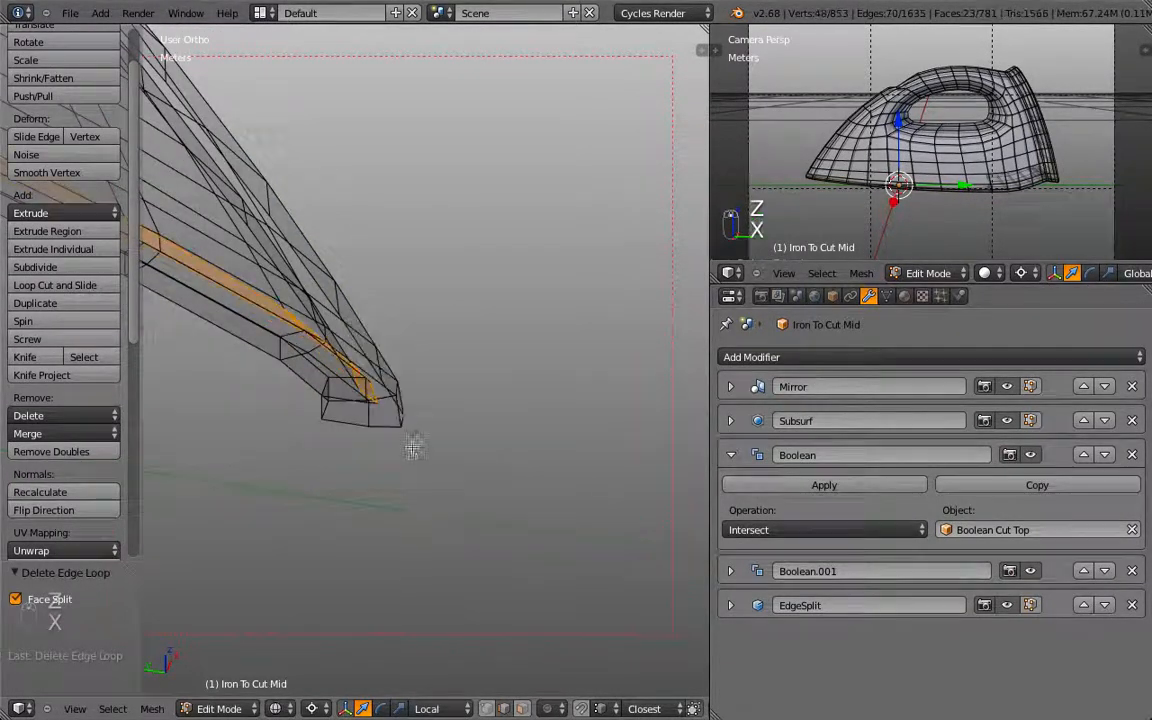
Delete the remaining close-set edge loop where the inner side wall meets the base, and check the shape in Object Mode
scroll(414, 447, "up", 4)
key("z")
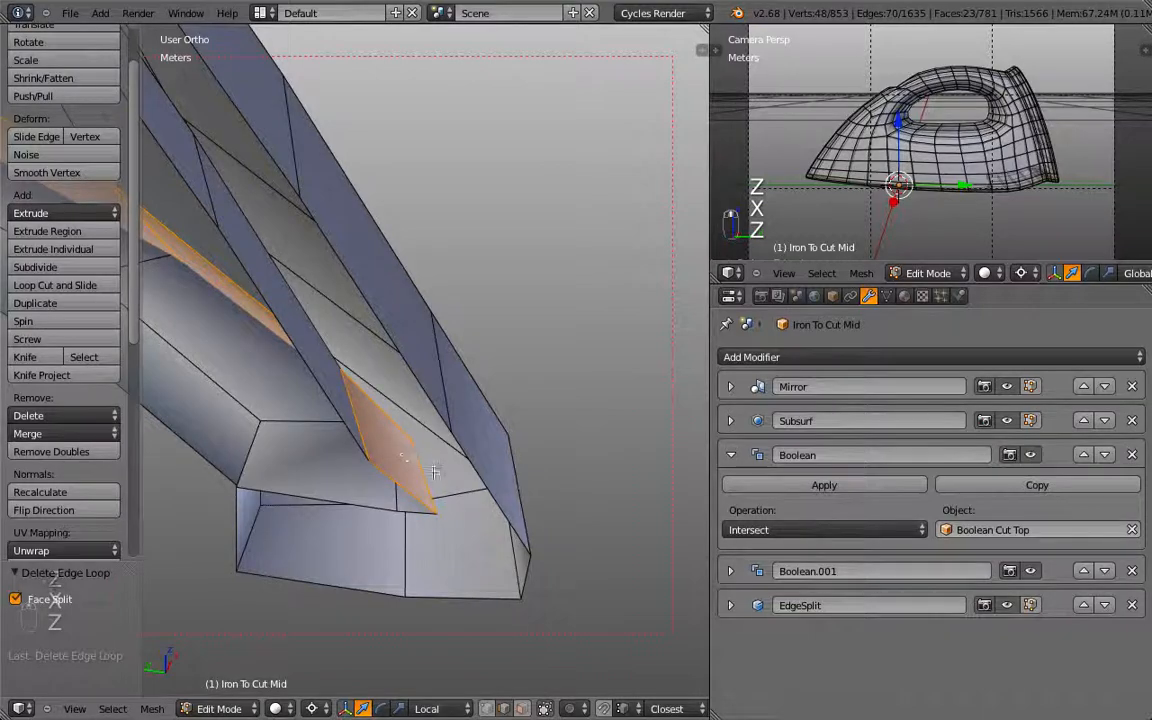
scroll(432, 470, "down", 5)
key("z")
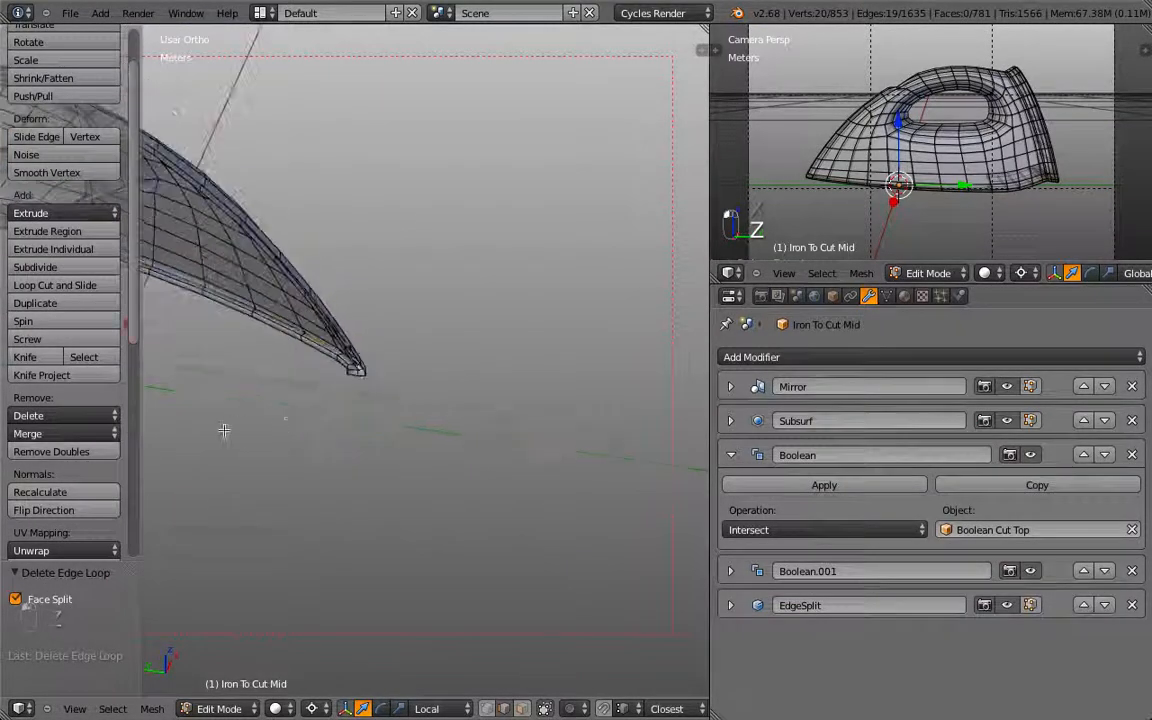
middle_click_drag(224, 430, 633, 508, "shift")
scroll(409, 301, "up", 6)
key("z")
middle_click_drag(409, 301, 398, 452, "shift")
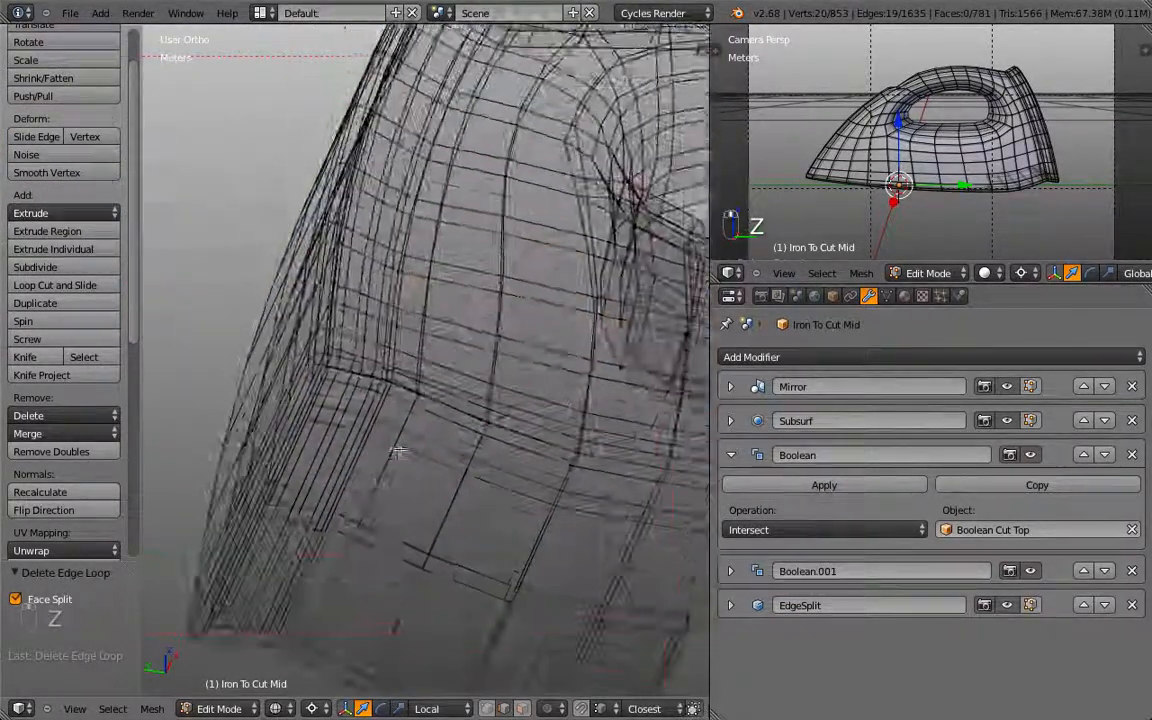
scroll(398, 452, "up", 5)
key("z")
scroll(553, 425, "up", 2)
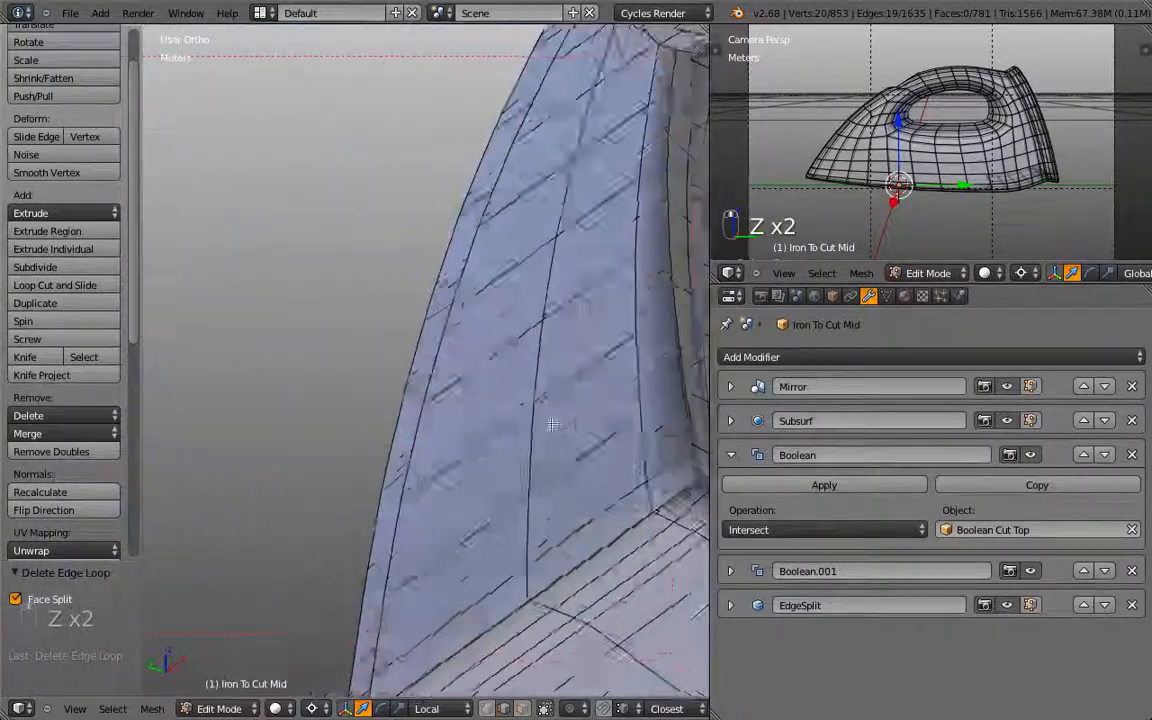
key("x")
left_click(500, 497)
middle_click_drag(548, 422, 467, 432)
scroll(476, 437, "up", 3)
key("Tab")
scroll(365, 466, "down", 4)
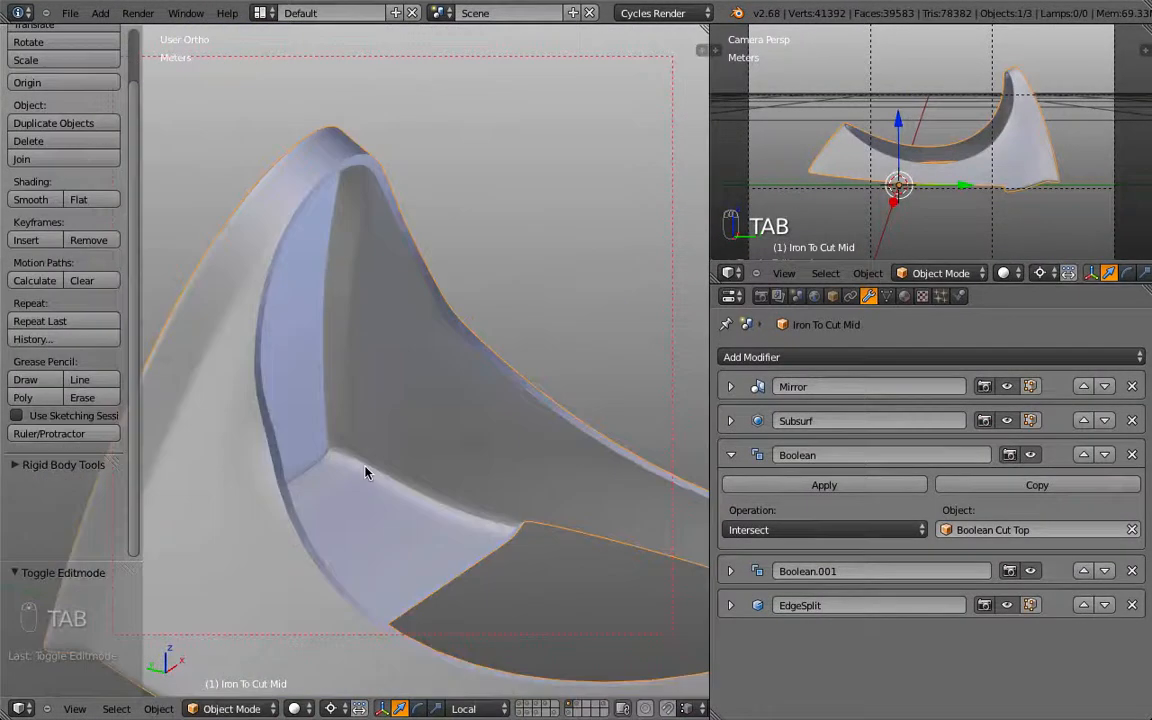
Reopen the mesh for editing and delete the extra edge loop beside the vertical inner rear corner
key("Tab")
scroll(329, 434, "up", 6)
middle_click_drag(329, 434, 468, 385, "shift")
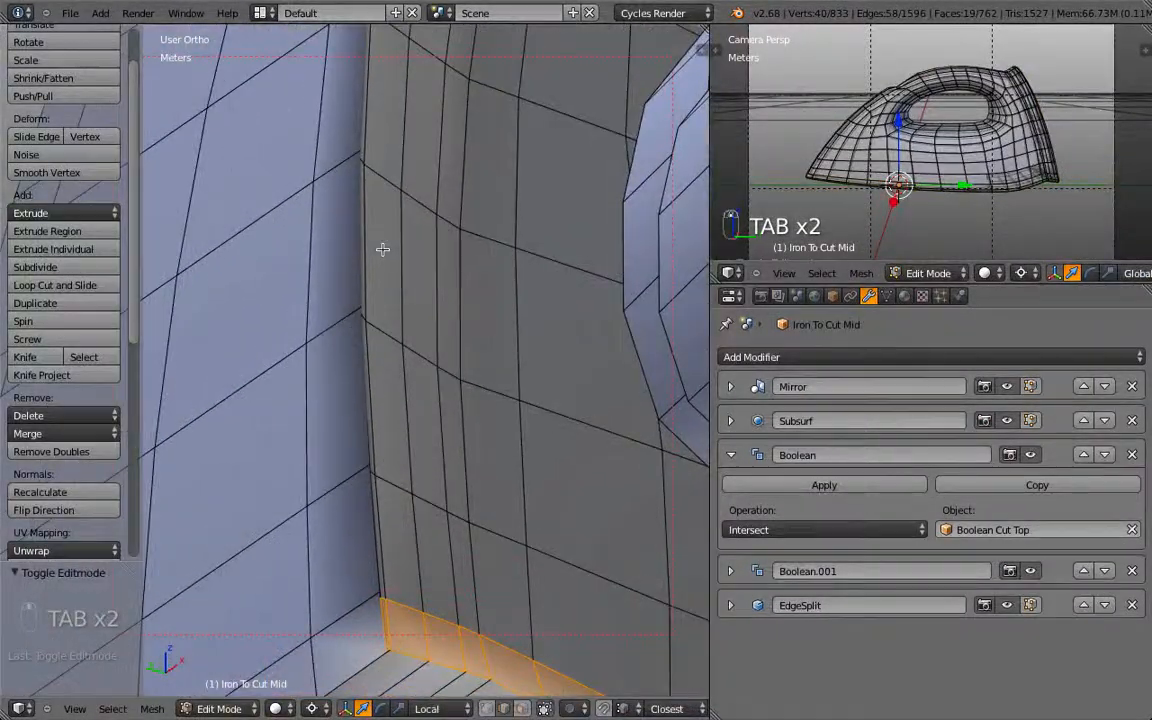
middle_click_drag(383, 249, 456, 189, "shift")
key("z")
right_click(342, 247, "alt")
key("z")
mouse_move(352, 527)
middle_mouse_down()
mouse_move(334, 553)
mouse_move(395, 452)
mouse_move(418, 262)
middle_mouse_up()
key("x")
left_click(361, 513)
Try to delete the edge loop that runs down the inner rear corner and outward along the rear panel's bottom edge
right_click(488, 267, "alt")
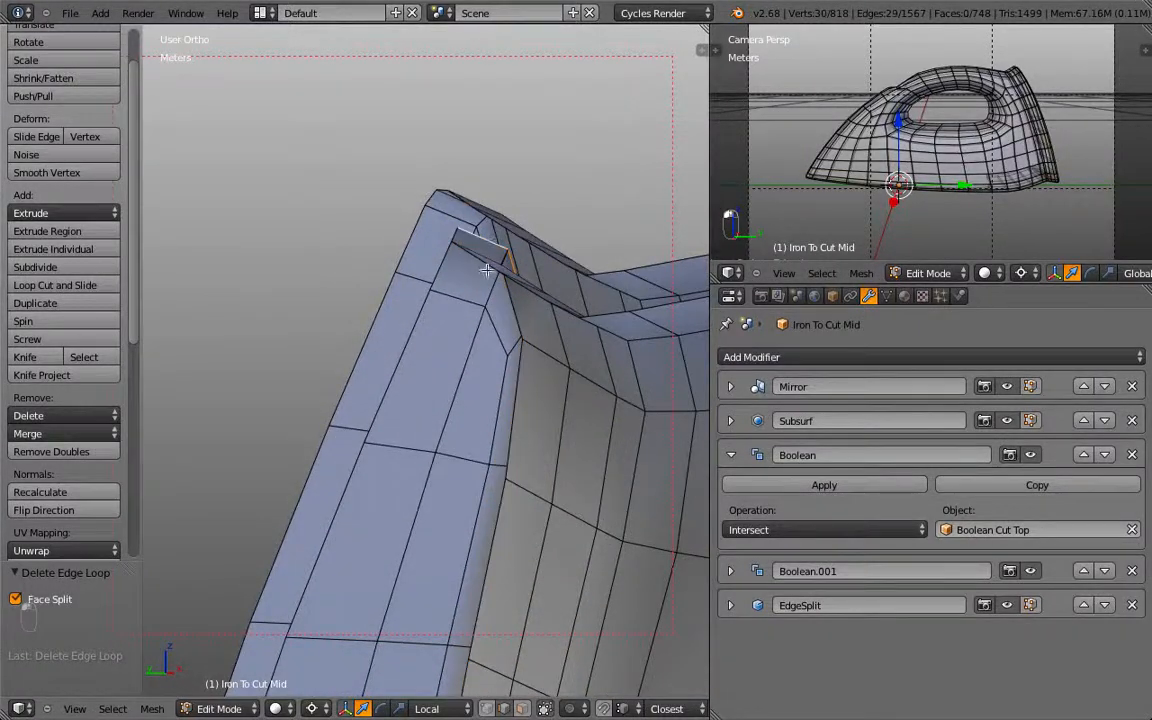
scroll(486, 270, "down", 8)
middle_click_drag(463, 556, 416, 481, "shift")
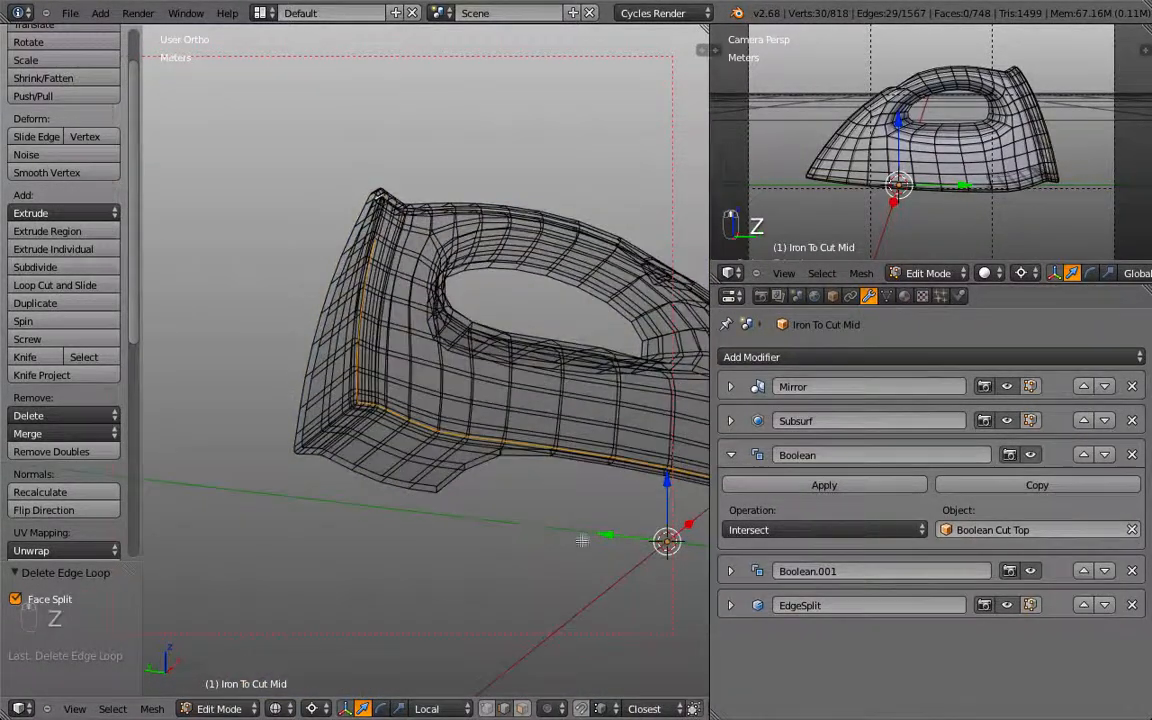
scroll(466, 398, "up", 5)
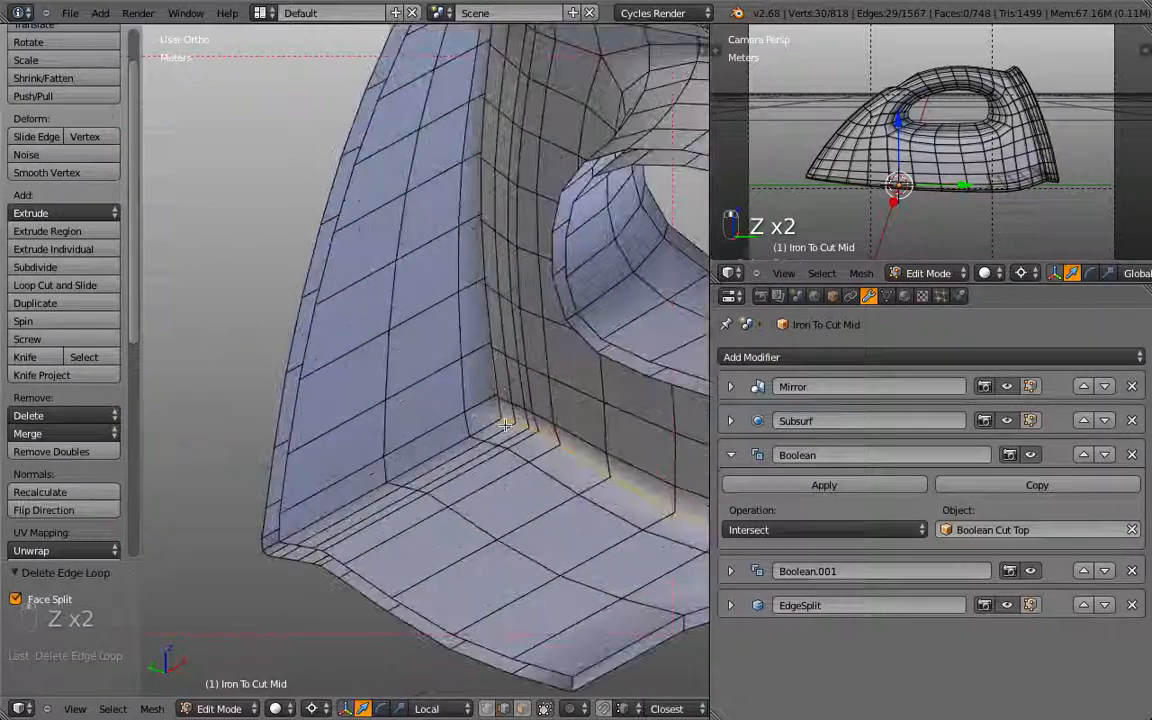
key("z")
scroll(520, 455, "up", 3)
key("z")
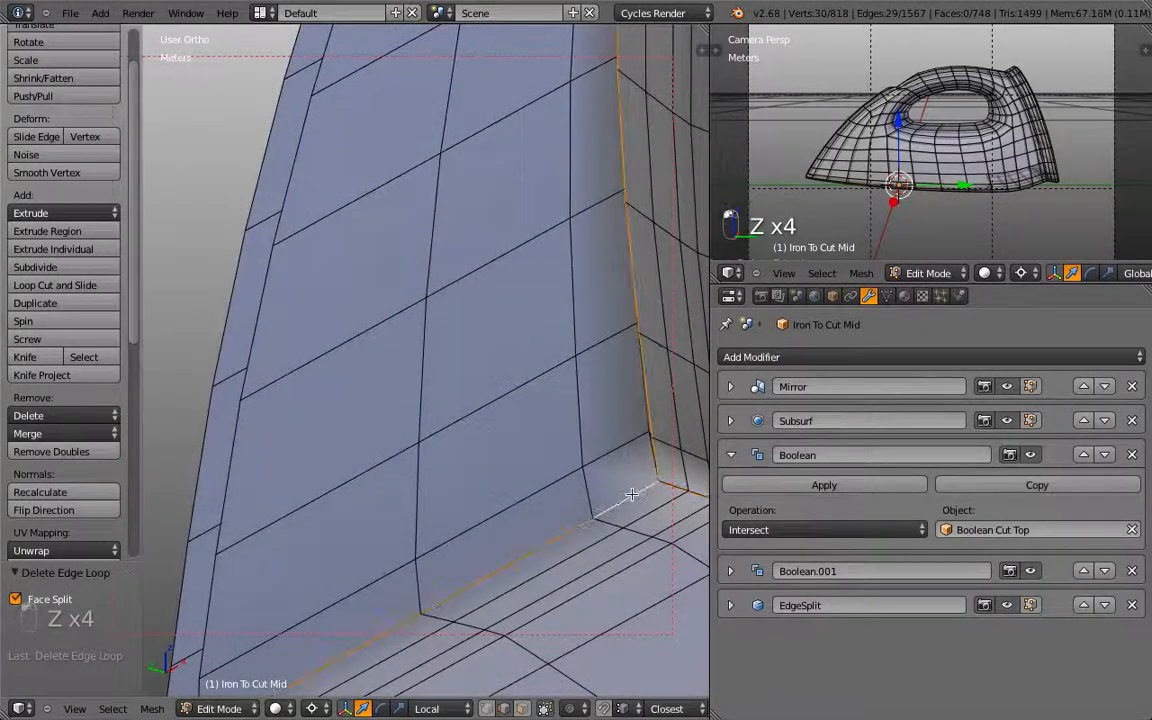
scroll(632, 494, "down", 5)
key("x")
left_click(568, 481)
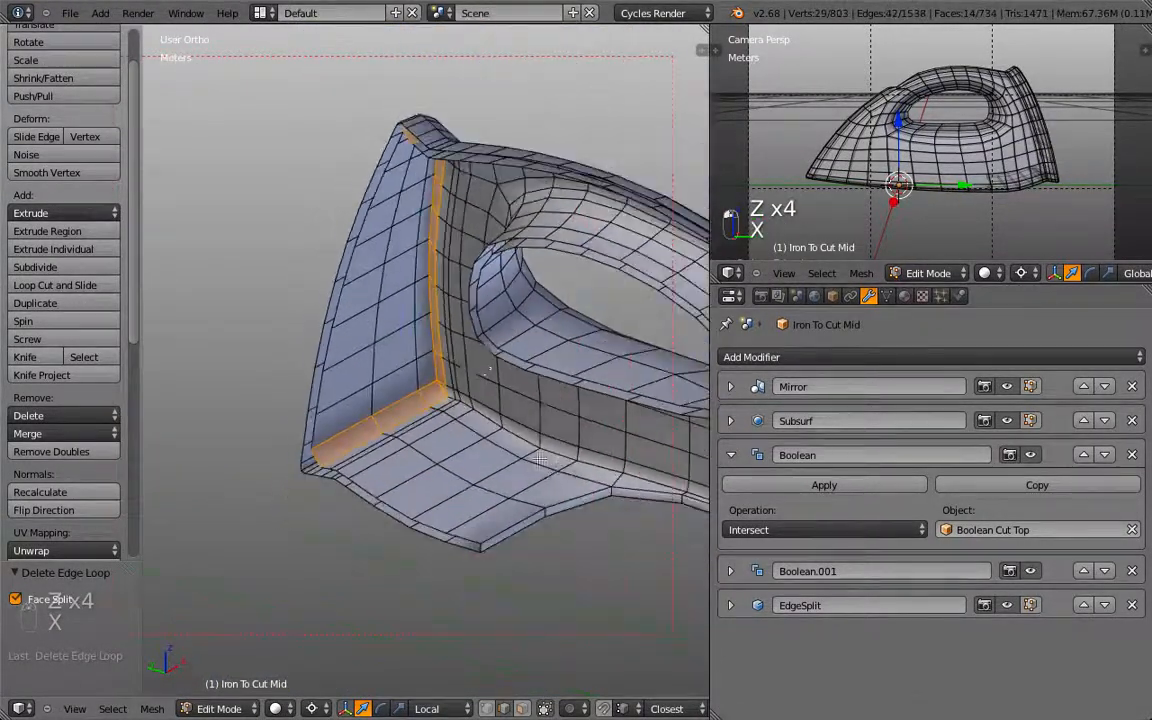
Examine the inner rear corner and undo the last edge loop deletion
middle_click_drag(540, 459, 410, 518, "shift")
scroll(470, 418, "up", 4)
scroll(474, 422, "down", 3)
scroll(486, 373, "up", 2)
key("super+z")
key("super+z")
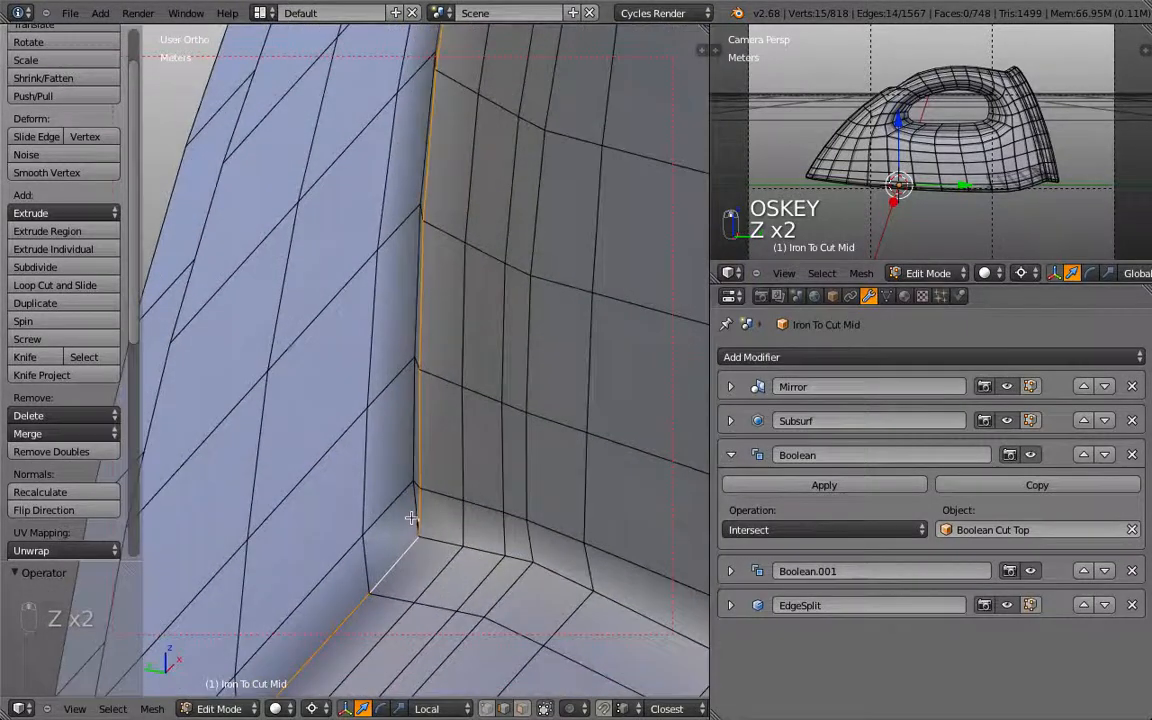
Select only the doubled edges up the vertical inner rear corner and across its top, and delete them as an edge loop
right_click(411, 505)
middle_click_drag(425, 254, 421, 513, "shift")
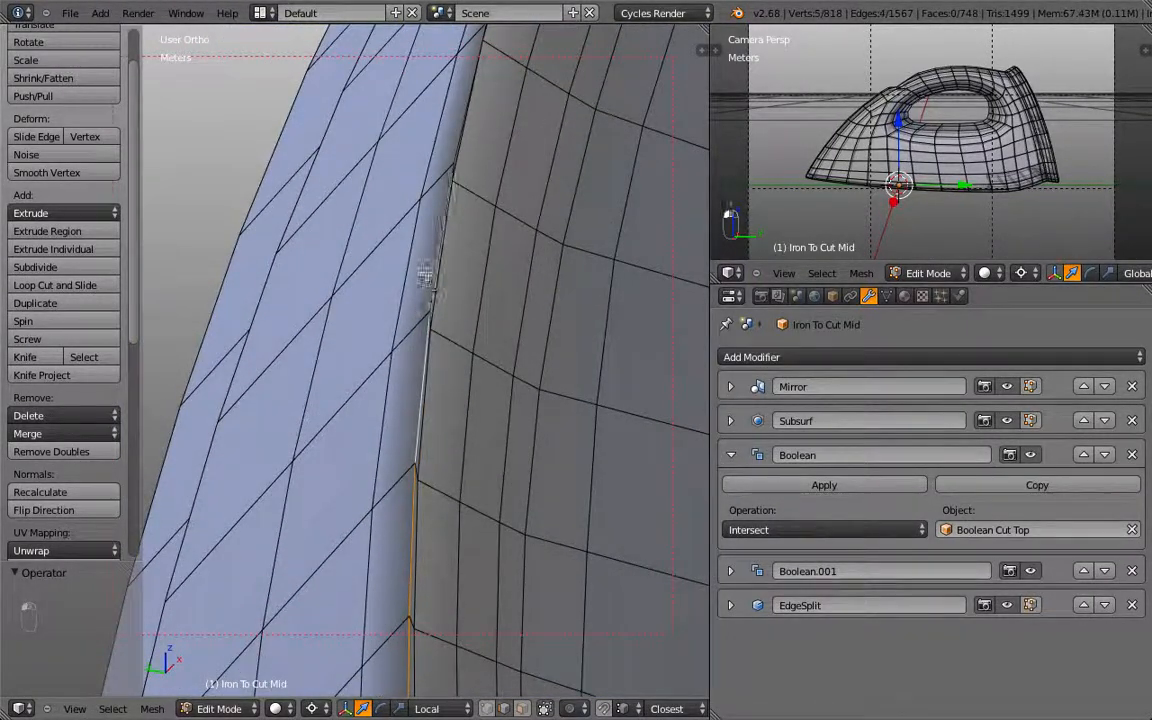
right_click(439, 236, "shift")
middle_click_drag(443, 190, 422, 436, "shift")
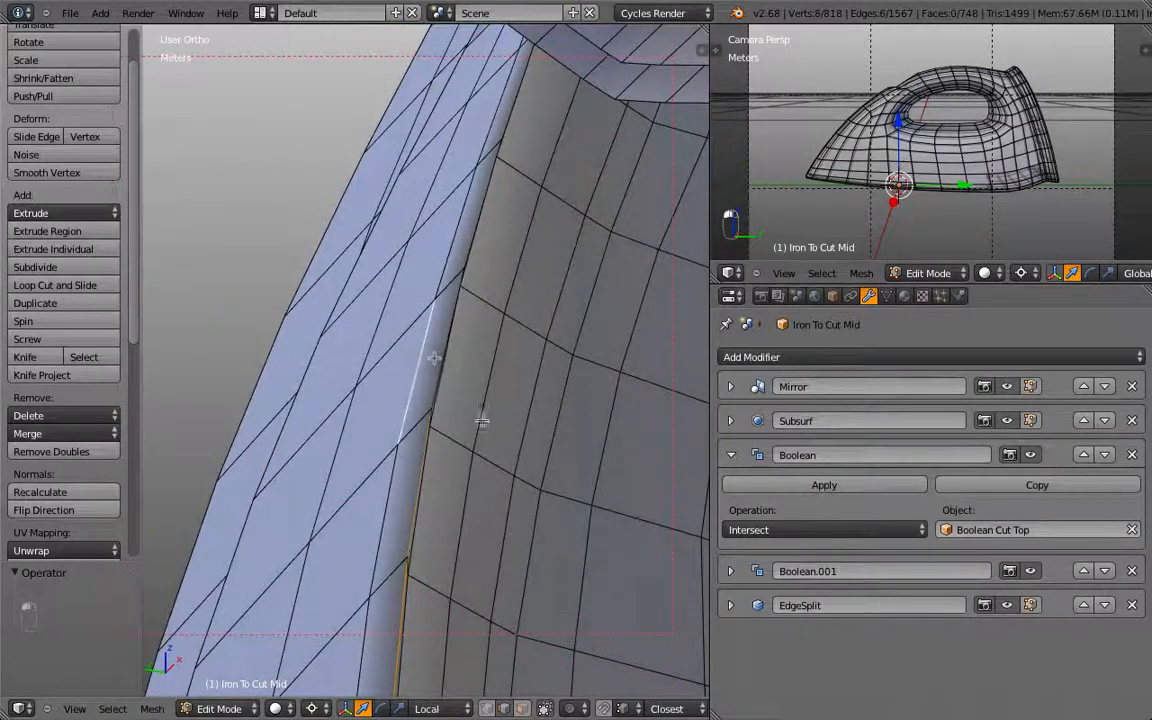
key("z")
middle_click_drag(489, 318, 446, 478, "shift")
right_click(440, 566, "shift")
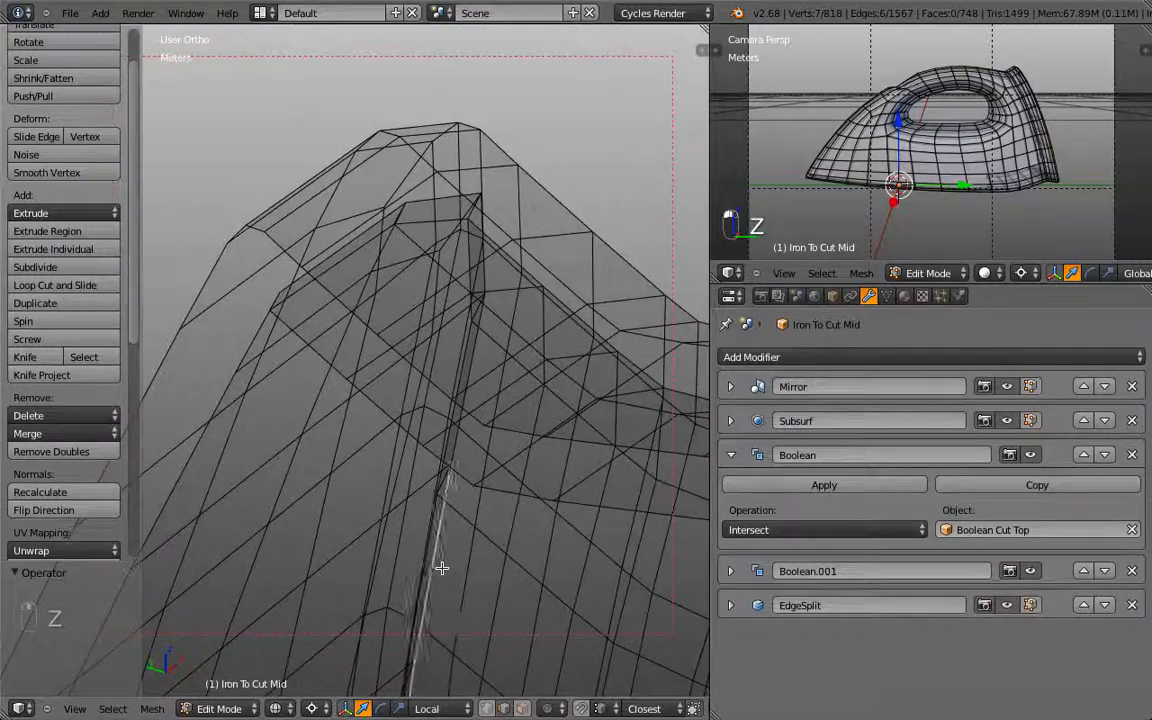
middle_click_drag(440, 566, 472, 425)
right_click(468, 391, "shift")
middle_click_drag(527, 338, 569, 381, "shift")
right_click(460, 345, "shift")
right_click(569, 381, "shift")
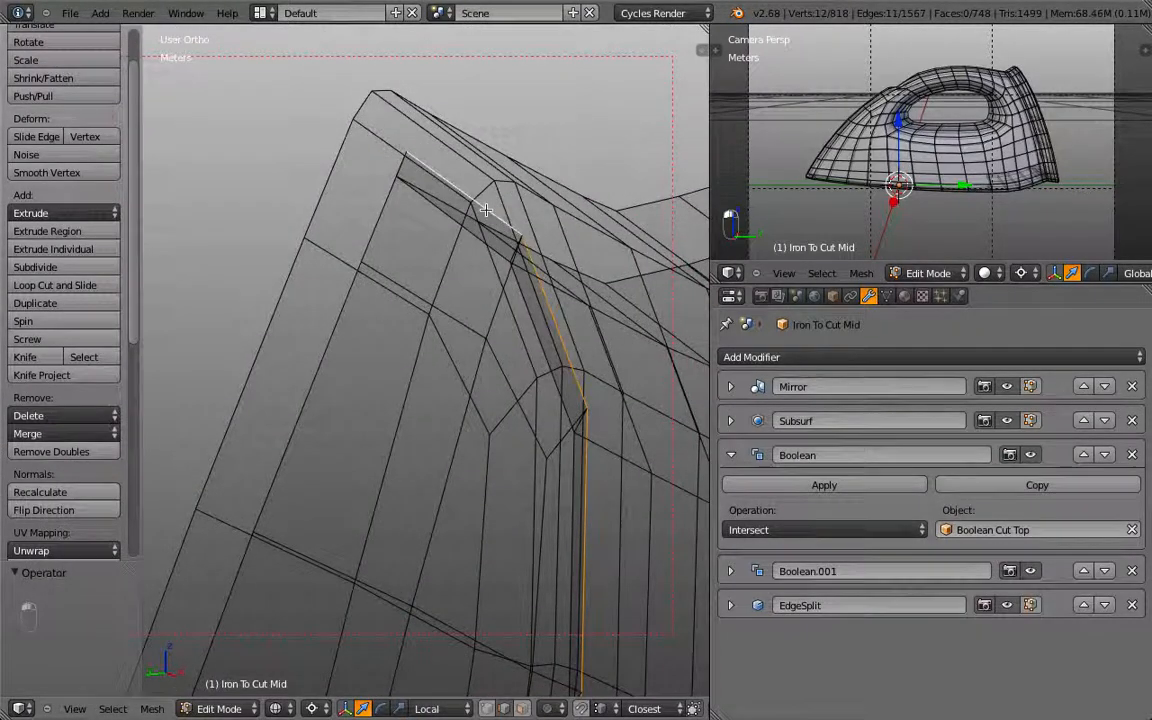
key("z")
key("x")
left_click(530, 262)
Delete the stray diagonal edge at the bottom of the inner rear corner and fill the gap with a new face
middle_click_drag(532, 265, 422, 280)
scroll(422, 280, "up", 8)
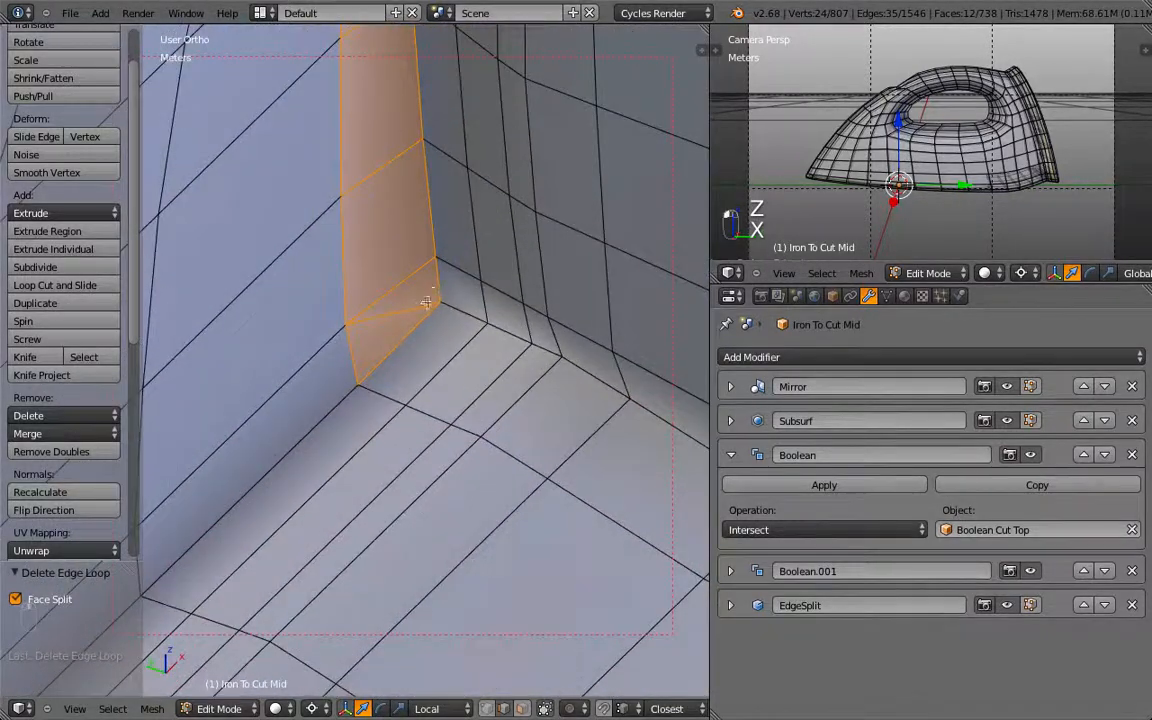
right_click(416, 318)
key("x")
left_click(412, 141)
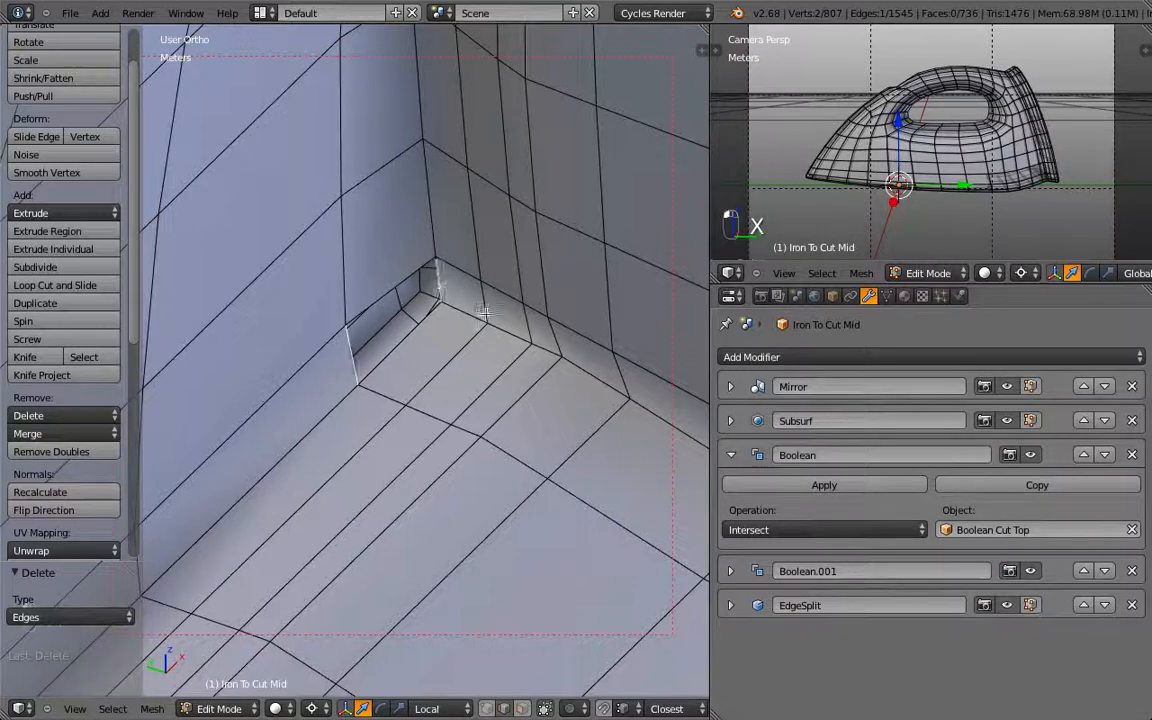
key("f")
Examine the smoothed inner shell and lower rim in Object Mode with the Boolean cuts hidden
scroll(476, 314, "down", 6)
middle_click_drag(476, 314, 406, 433)
right_click(360, 270, "alt")
middle_click_drag(533, 417, 267, 422)
scroll(265, 396, "up", 2)
scroll(265, 396, "down", 2)
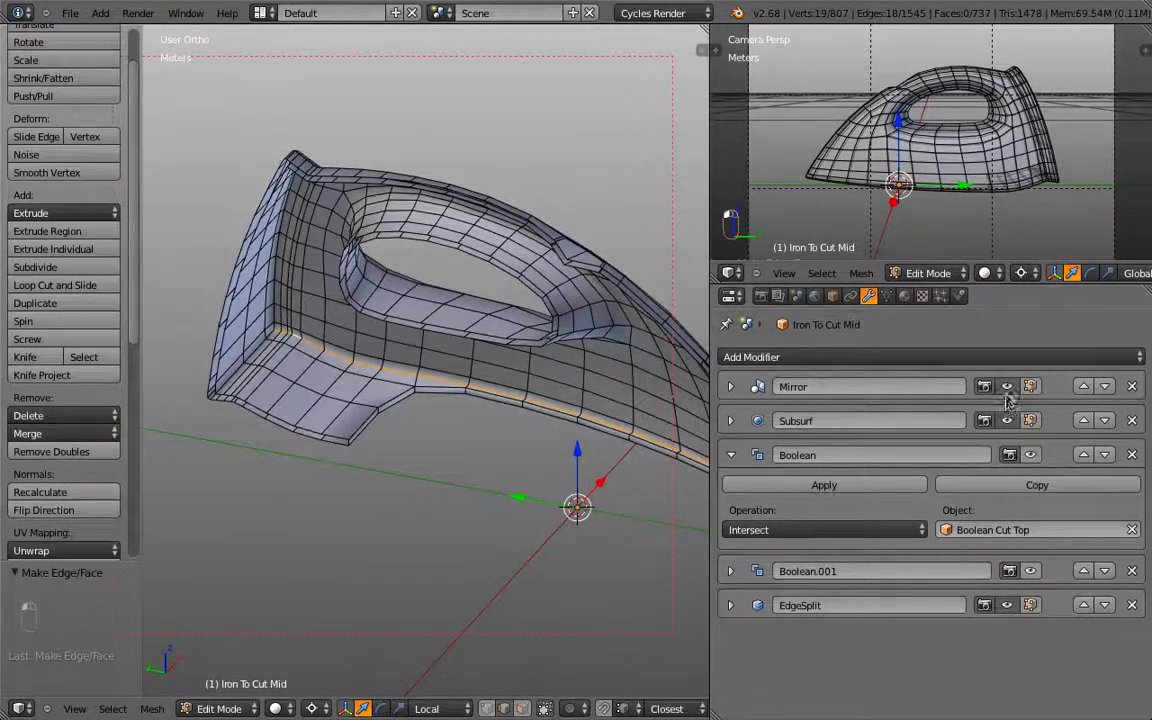
key("Tab")
scroll(319, 391, "up", 4)
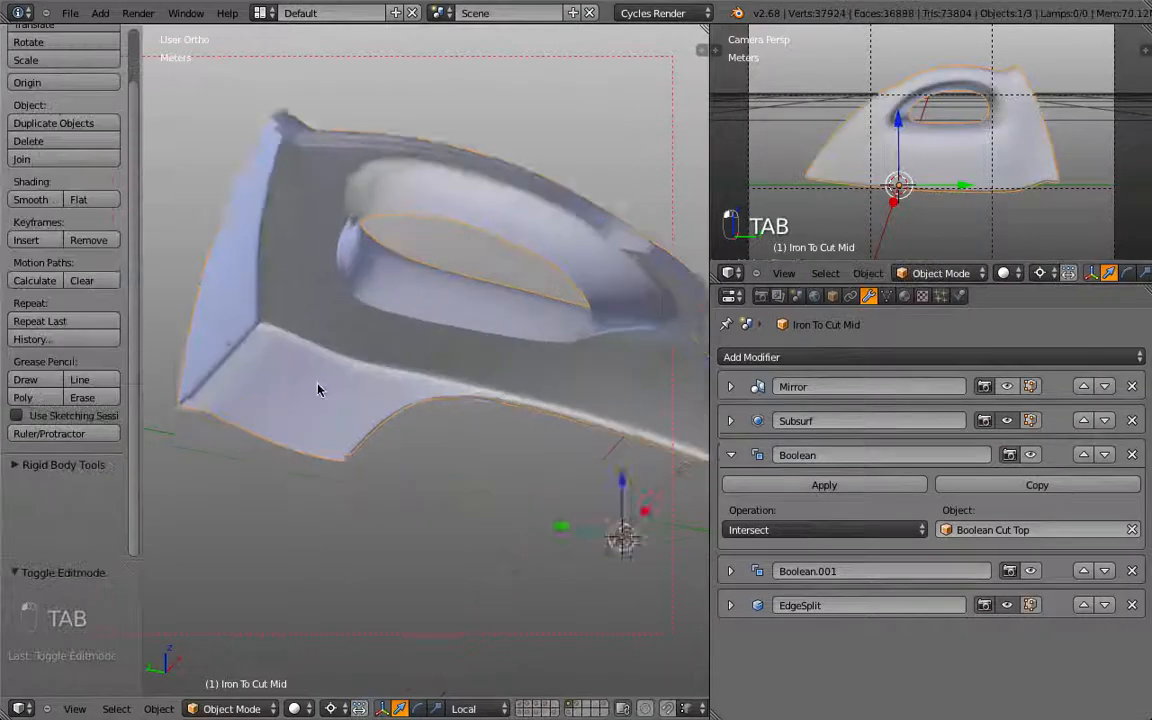
middle_click_drag(337, 314, 586, 450, "shift")
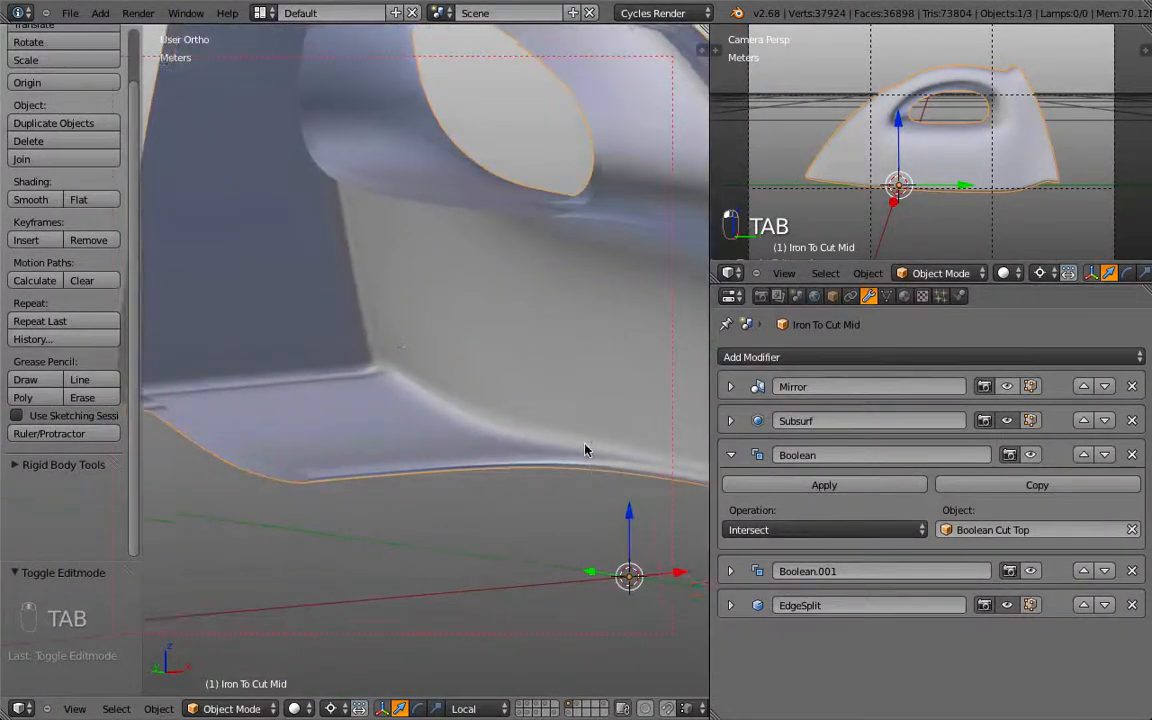
middle_click_drag(537, 411, 597, 390, "shift")
scroll(422, 368, "down", 3)
Reopen the mesh for editing and add loop cuts around the thin bottom rim, sliding the first close to its lower edge
key("Tab")
middle_click_drag(452, 370, 652, 300, "shift")
scroll(501, 355, "up", 7)
scroll(459, 326, "up", 2)
middle_click_drag(459, 326, 512, 309, "shift")
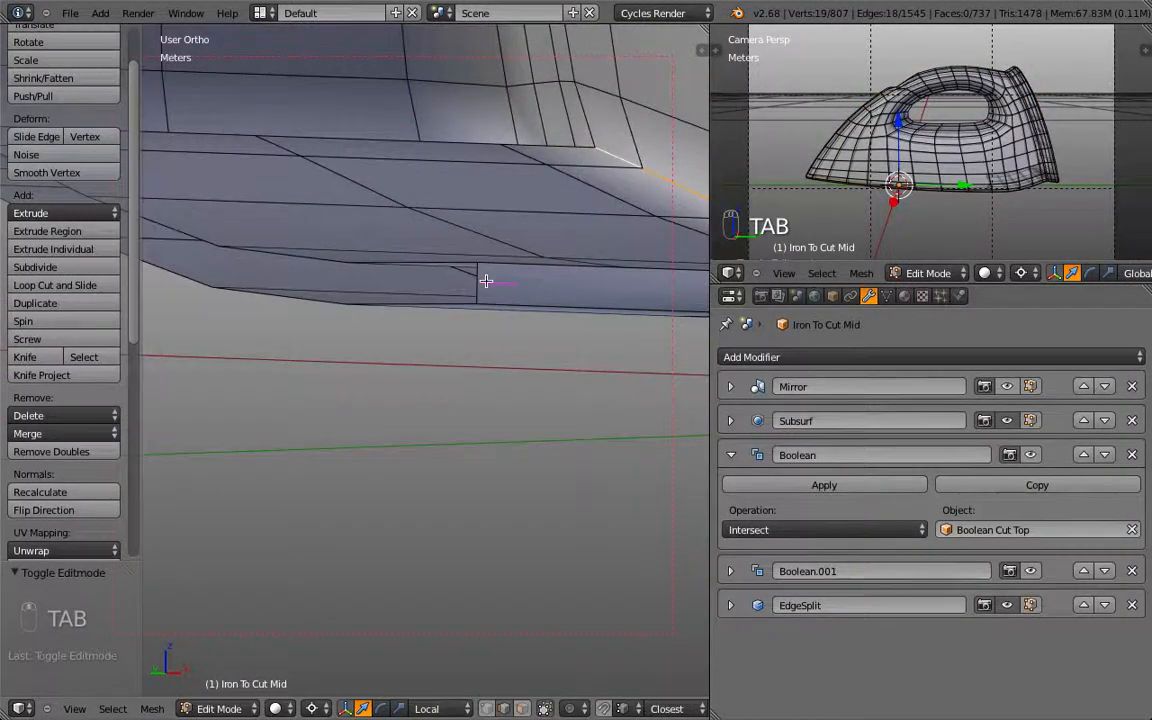
key("ctrl+r")
left_click(483, 276)
left_click(483, 281)
key("ctrl+r")
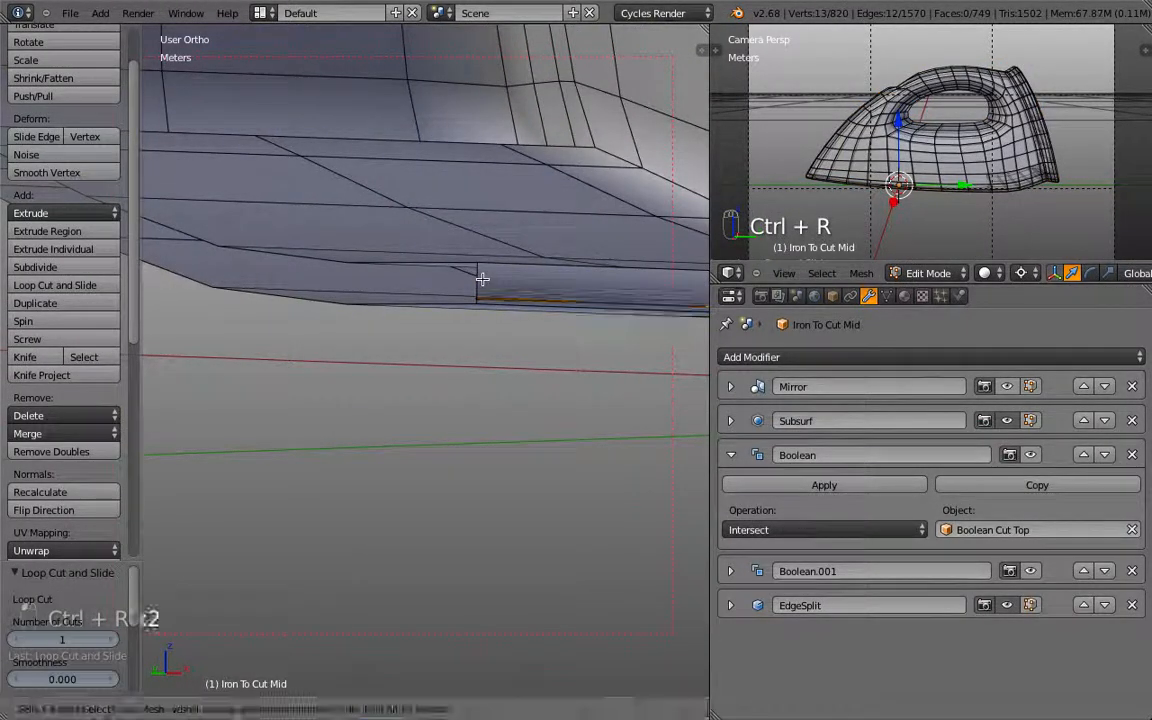
Return to Object Mode and inspect the iron's bottom rim, underside and rear, with the Boolean cut displayed again
key("Tab")
middle_click_drag(464, 280, 381, 334)
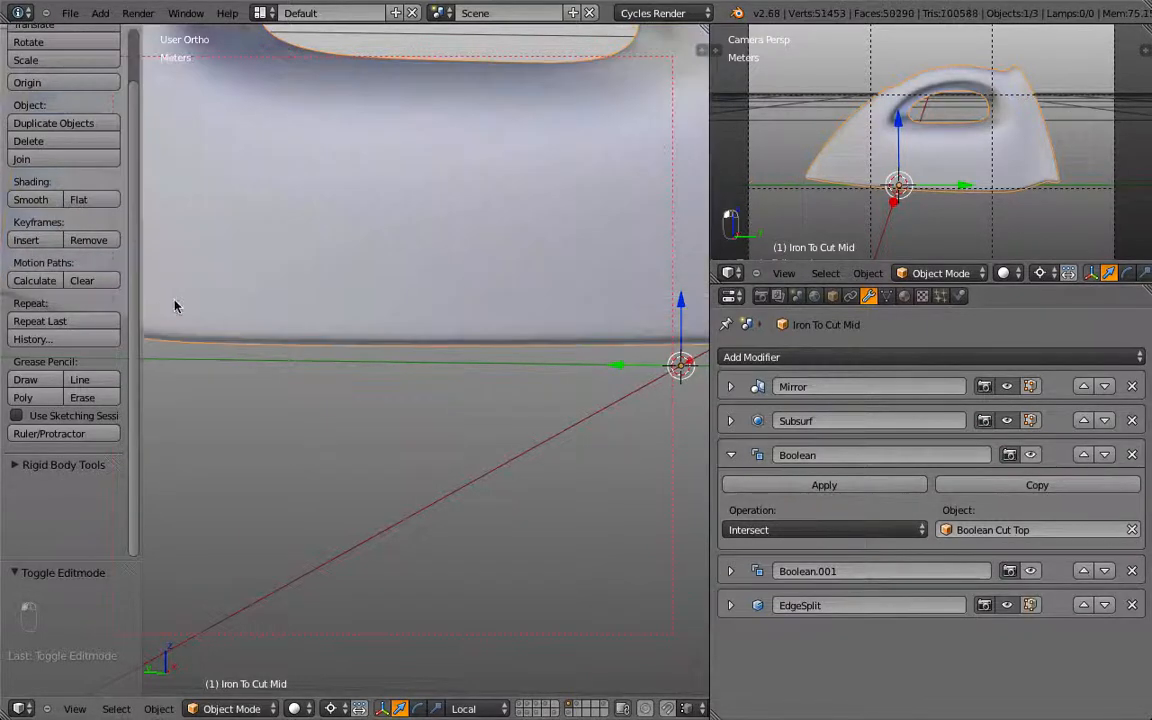
scroll(234, 305, "down", 6)
middle_click_drag(293, 303, 630, 380)
scroll(386, 399, "up", 3)
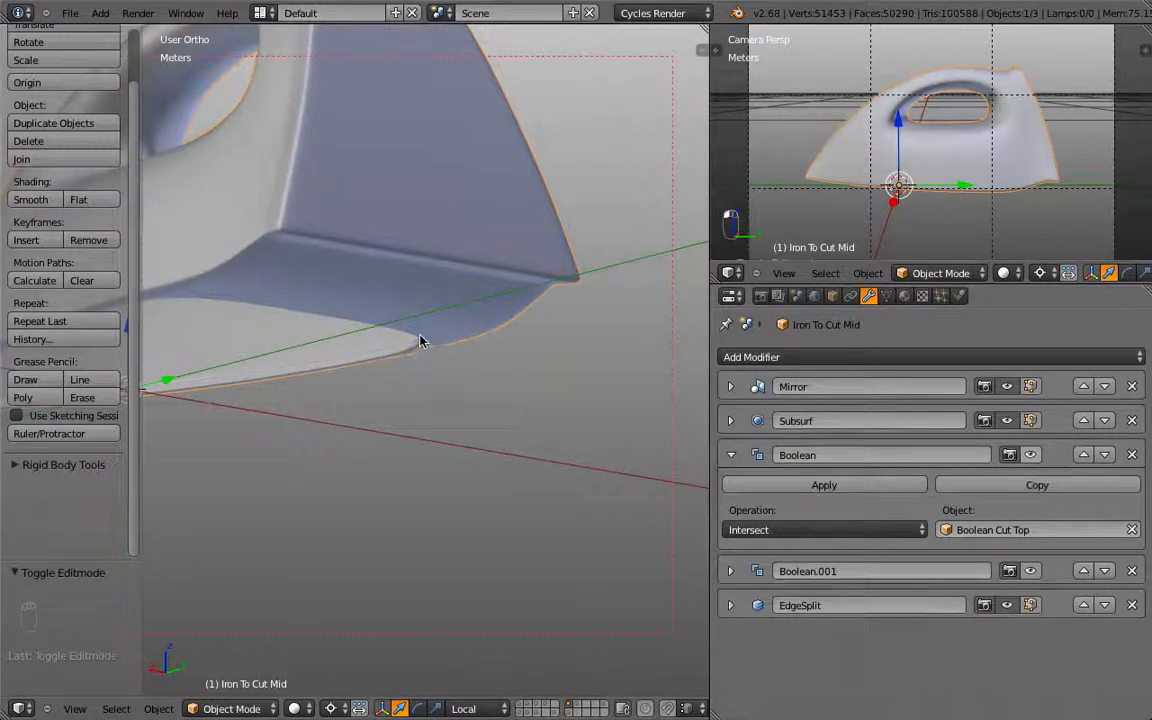
middle_click_drag(420, 345, 560, 350)
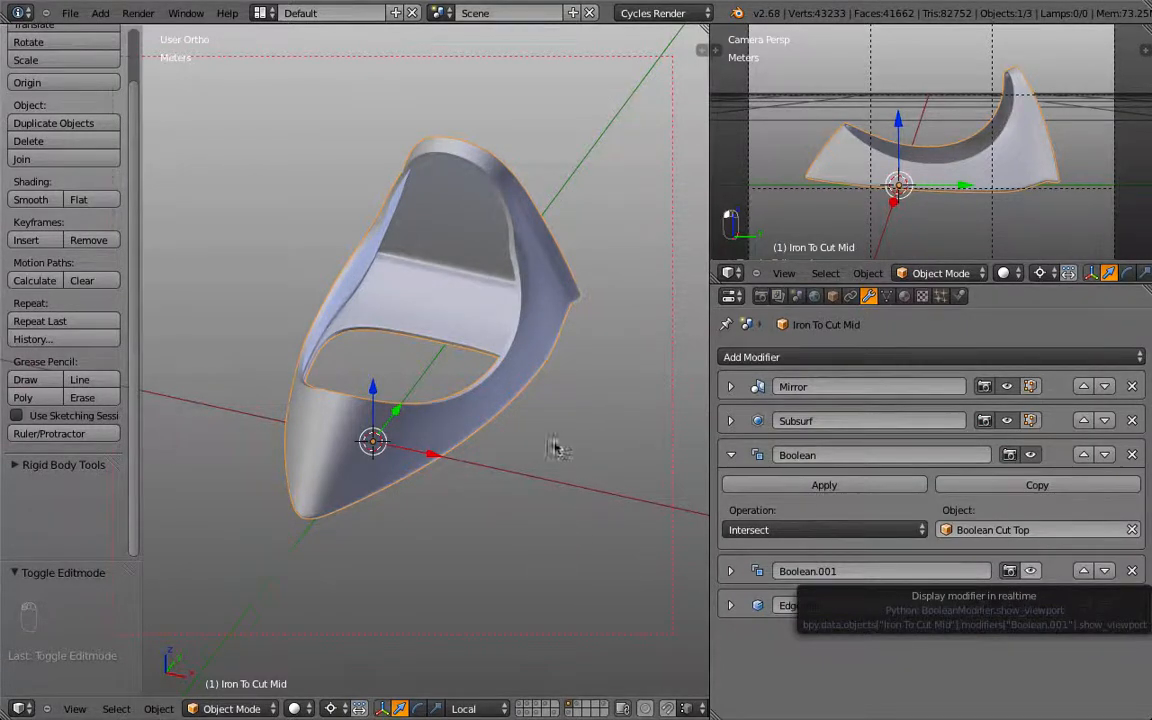
Examine the mid part's rear edge and inner shell from the side and from above with its Boolean cuts displayed
middle_click_drag(630, 465, 501, 399)
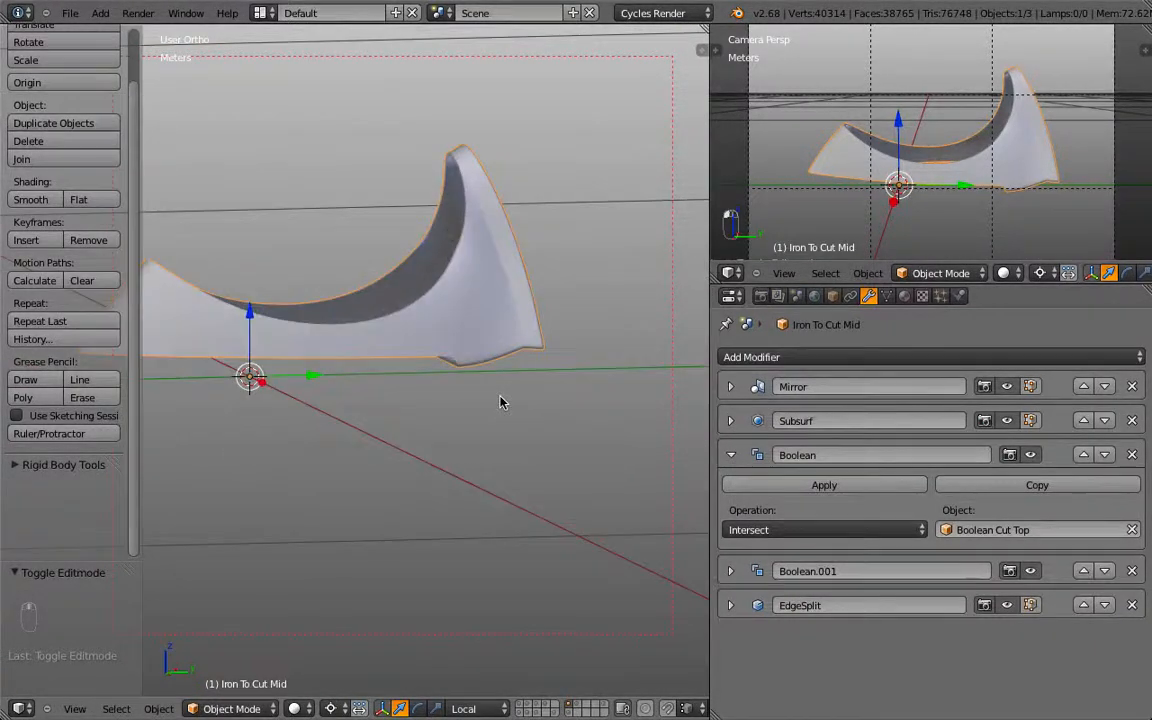
key("KP_1")
key("KP_3")
scroll(453, 170, "up", 3)
middle_click_drag(453, 170, 432, 373)
scroll(435, 373, "down", 5)
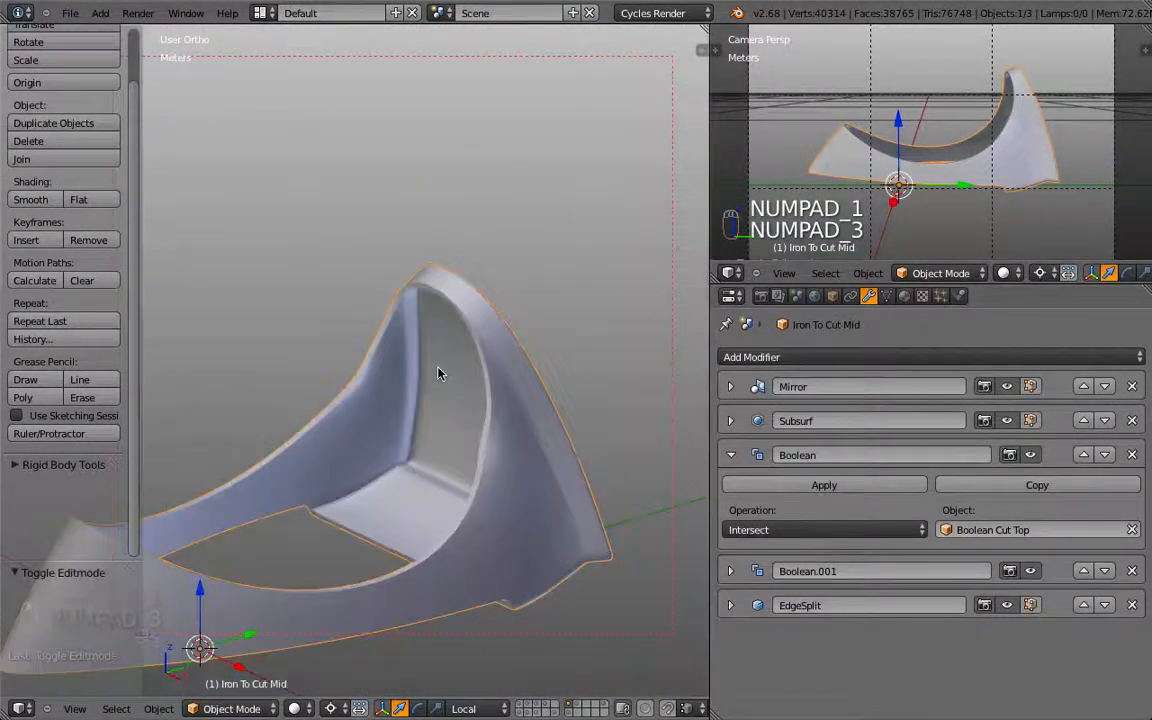
Clip the top view to a strip across the iron's rear, examine the wall section, and clear the clipping
key("KP_7")
key("alt+b")
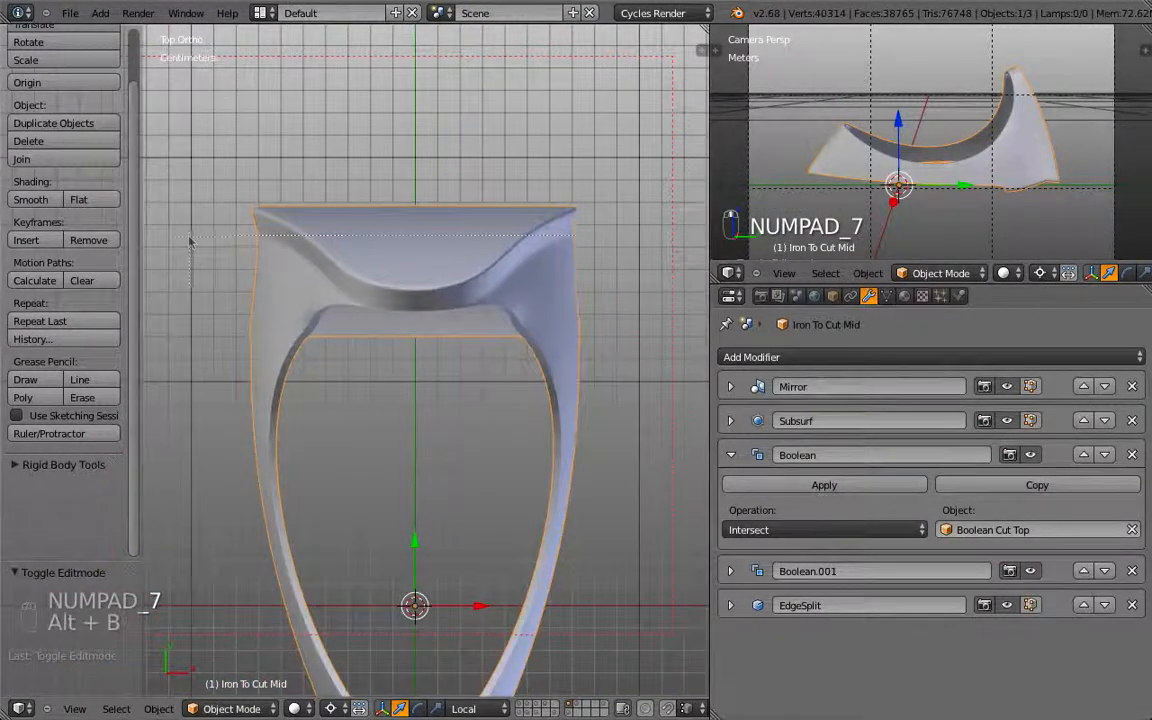
left_click_drag(189, 239, 648, 282)
middle_click_drag(648, 290, 522, 360)
scroll(445, 385, "up", 4)
middle_click_drag(445, 385, 445, 428)
scroll(445, 428, "down", 5)
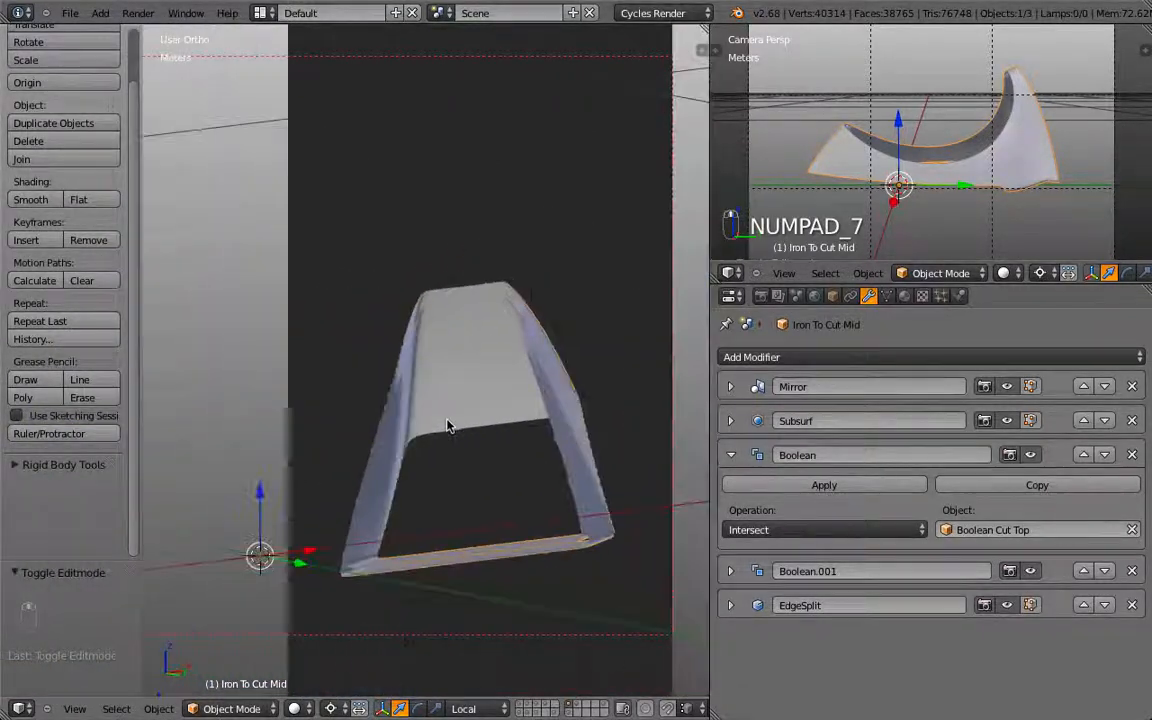
key("alt+b")
key("KP_1")
key("KP_3")
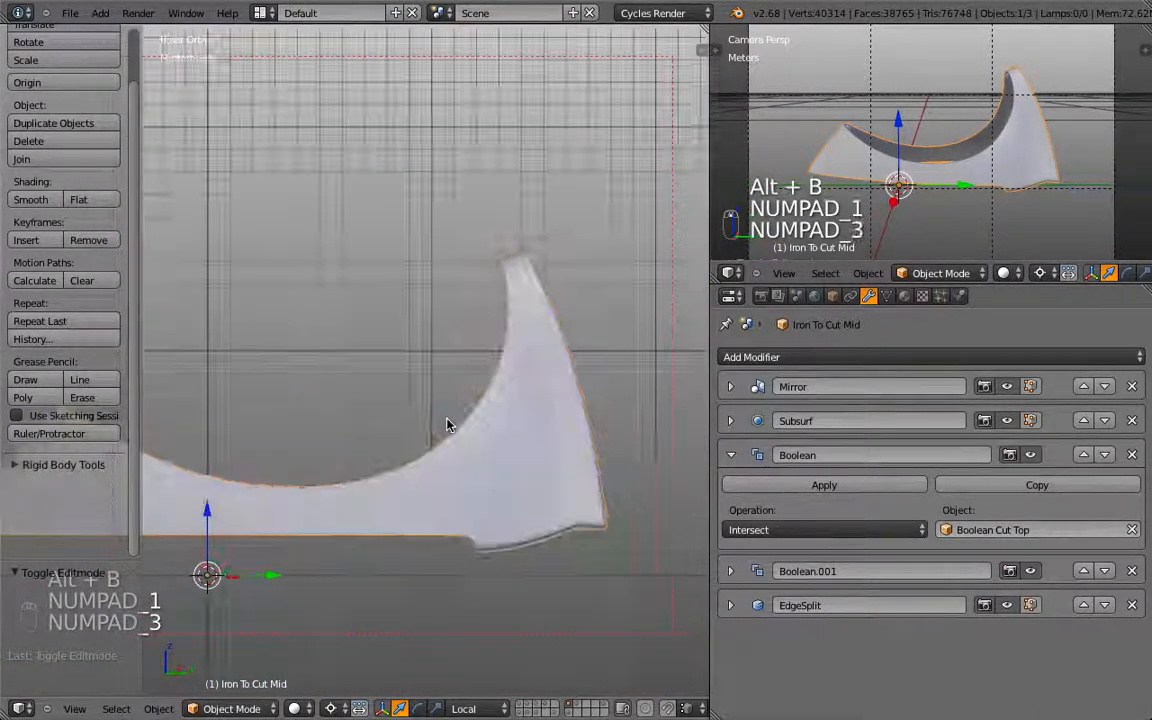
scroll(449, 421, "down", 2)
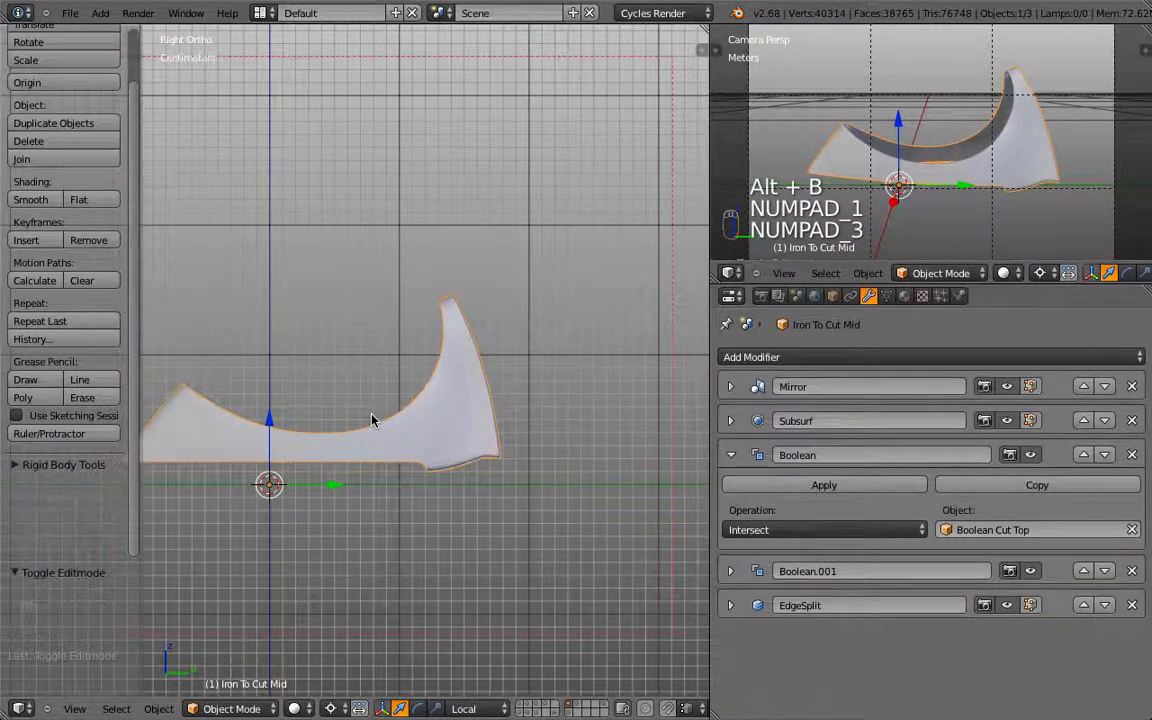
Show the mesh data of Iron To Cut Mid and check its uncut source mesh in Edit Mode before returning to Object Mode
left_click(832, 296)
left_click(158, 709)
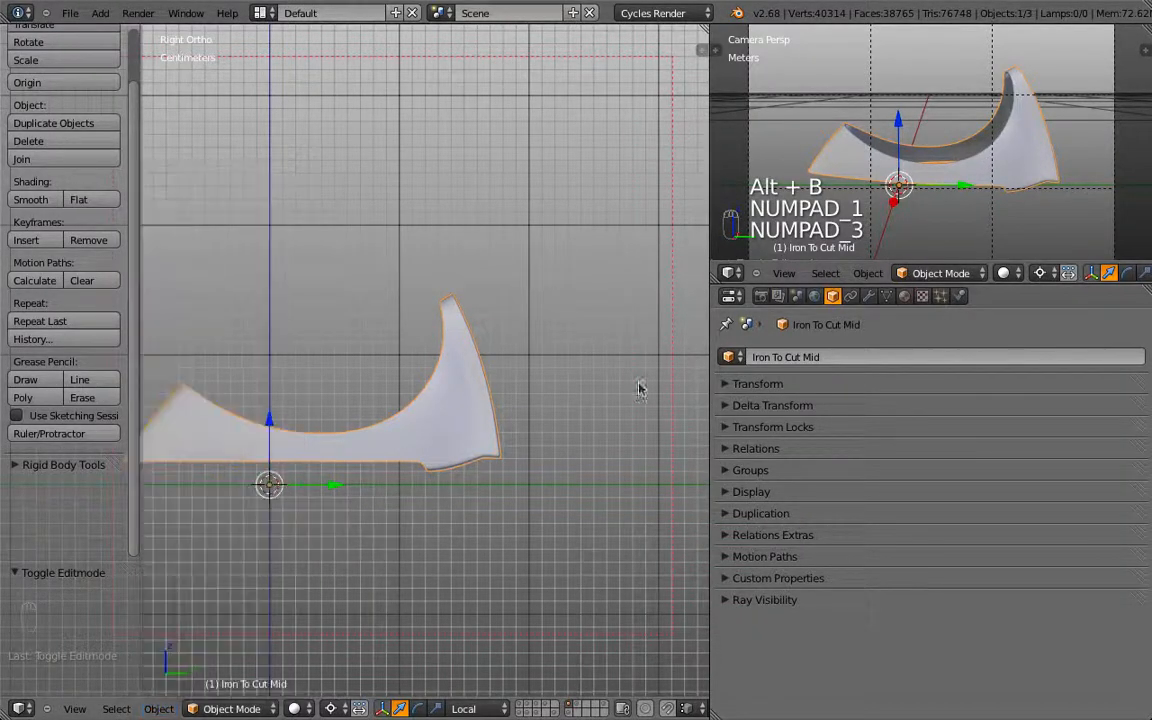
left_click(886, 296)
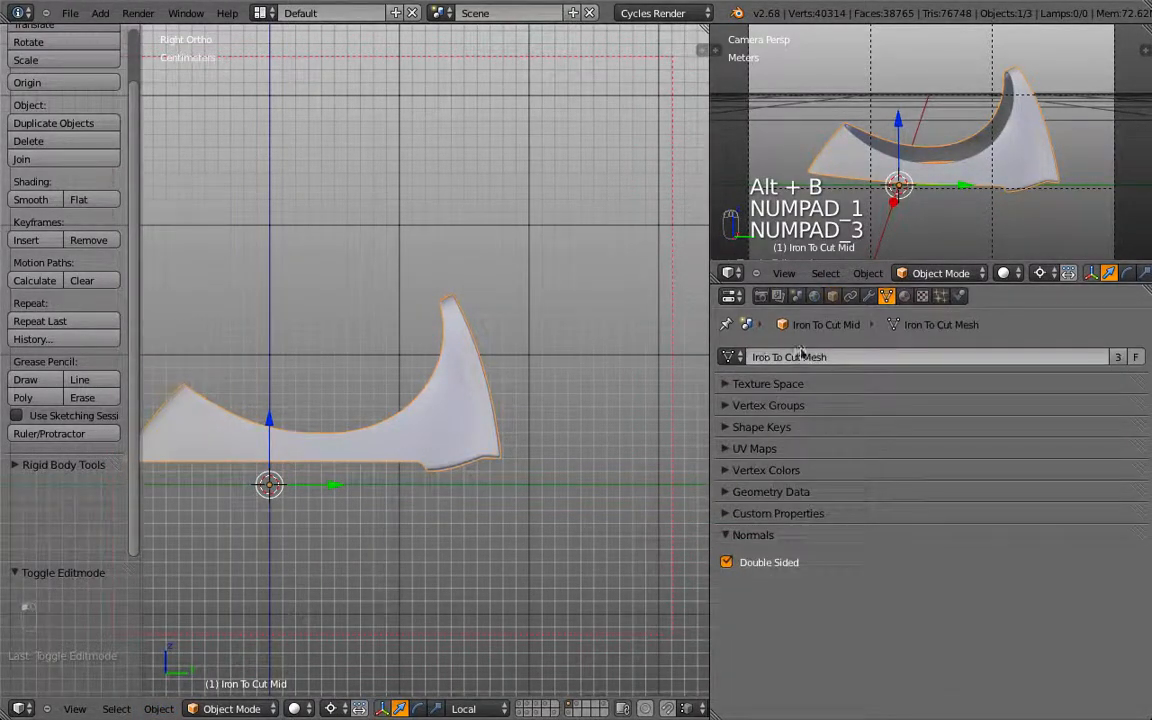
middle_click_drag(330, 390, 442, 465)
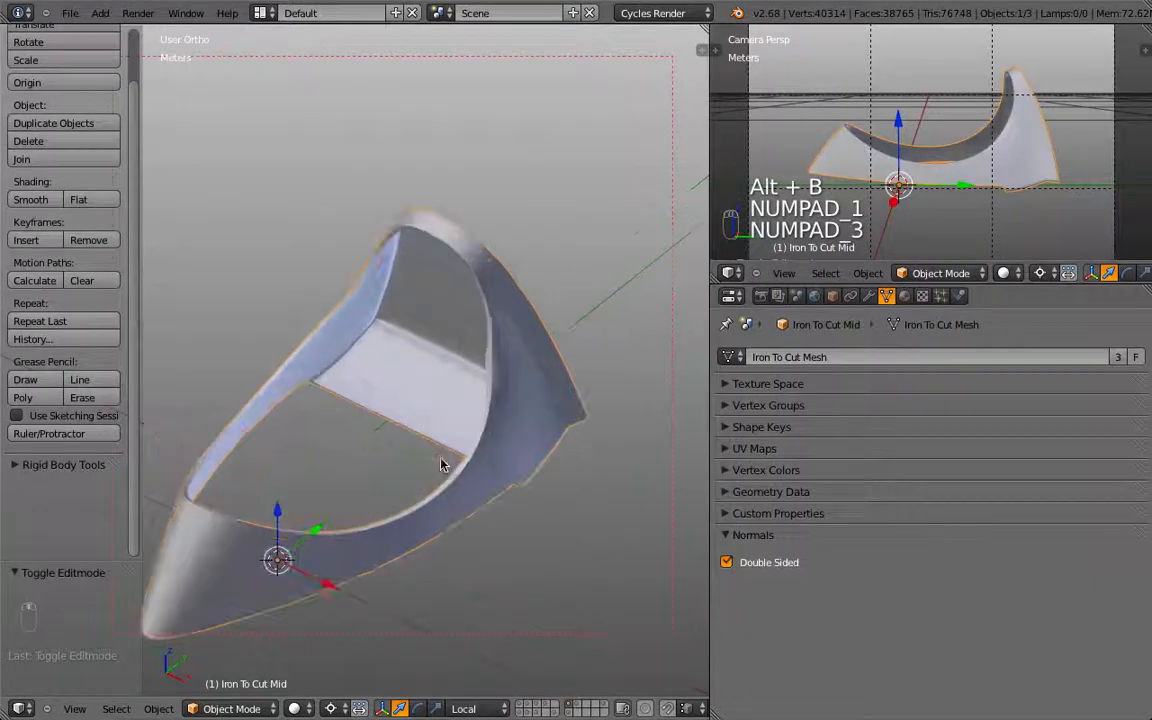
key("Tab")
middle_click_drag(322, 436, 546, 339)
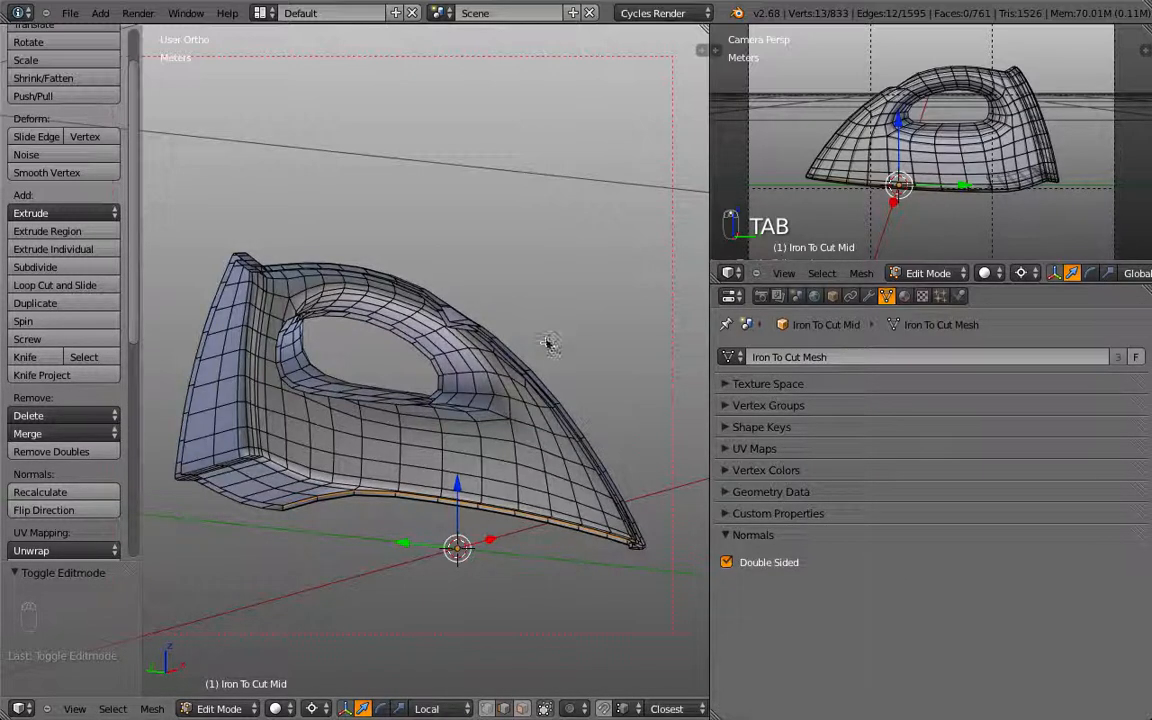
key("Tab")
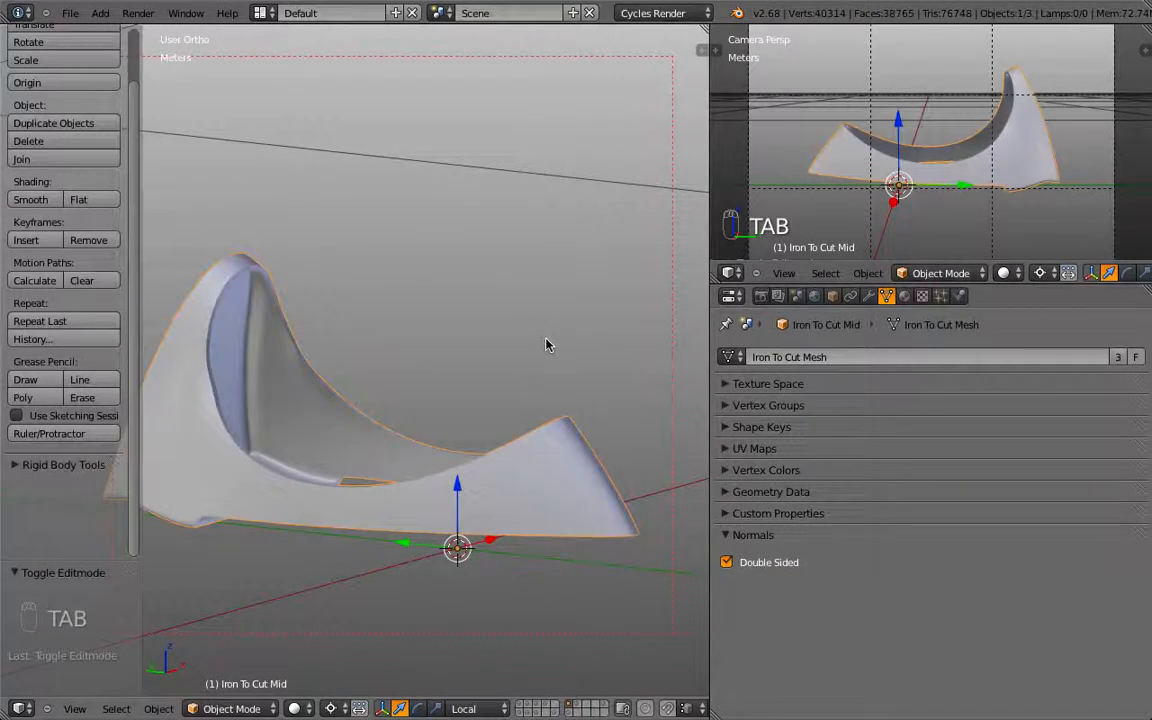
Unhide all iron parts, select Iron To Cut Bottom and display its Boolean.001 modifier in the viewport
key("KP_3")
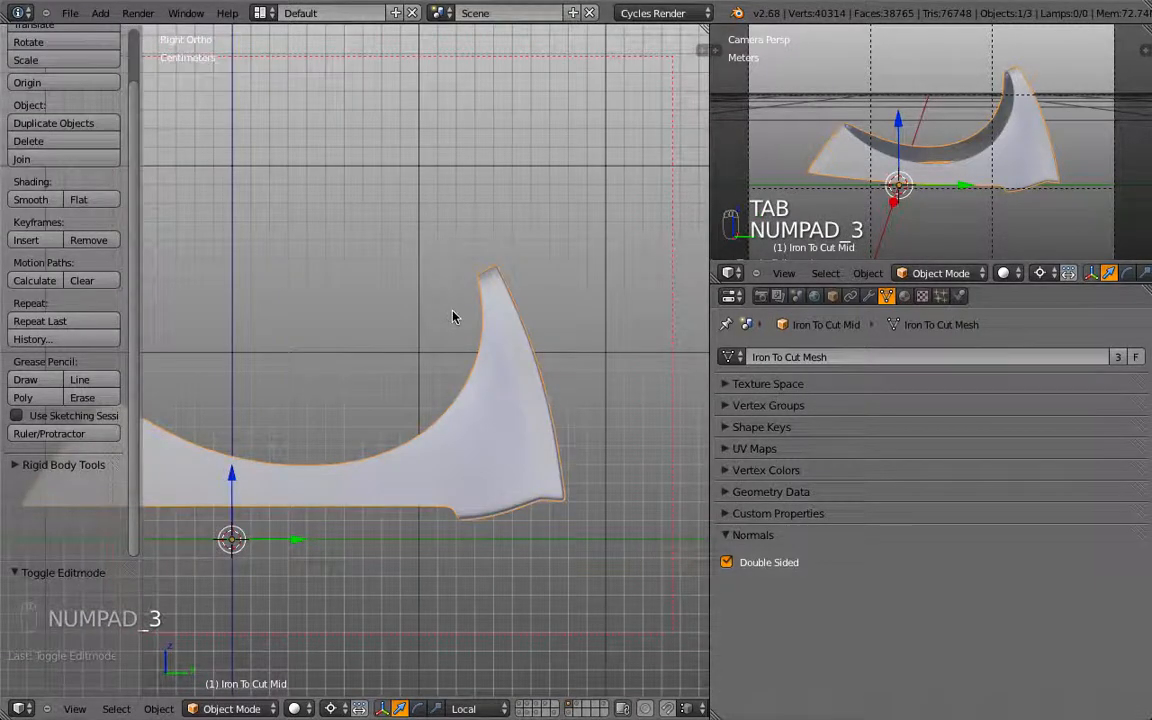
key("alt+h")
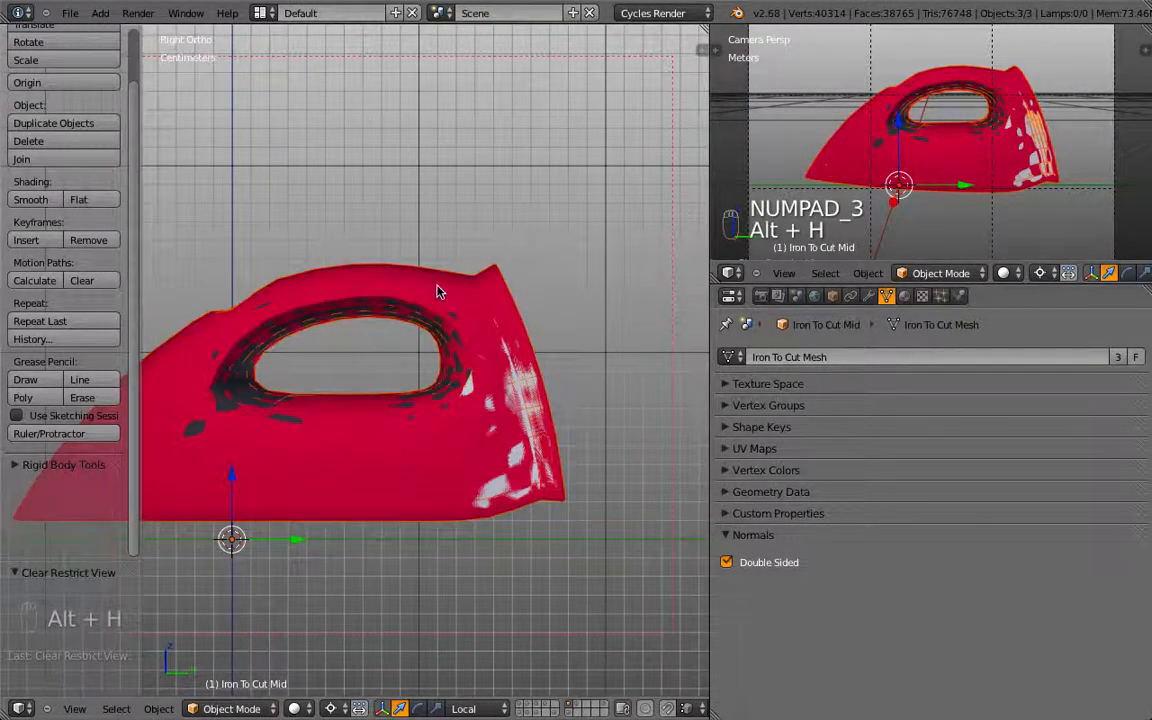
key("z")
right_click(413, 525)
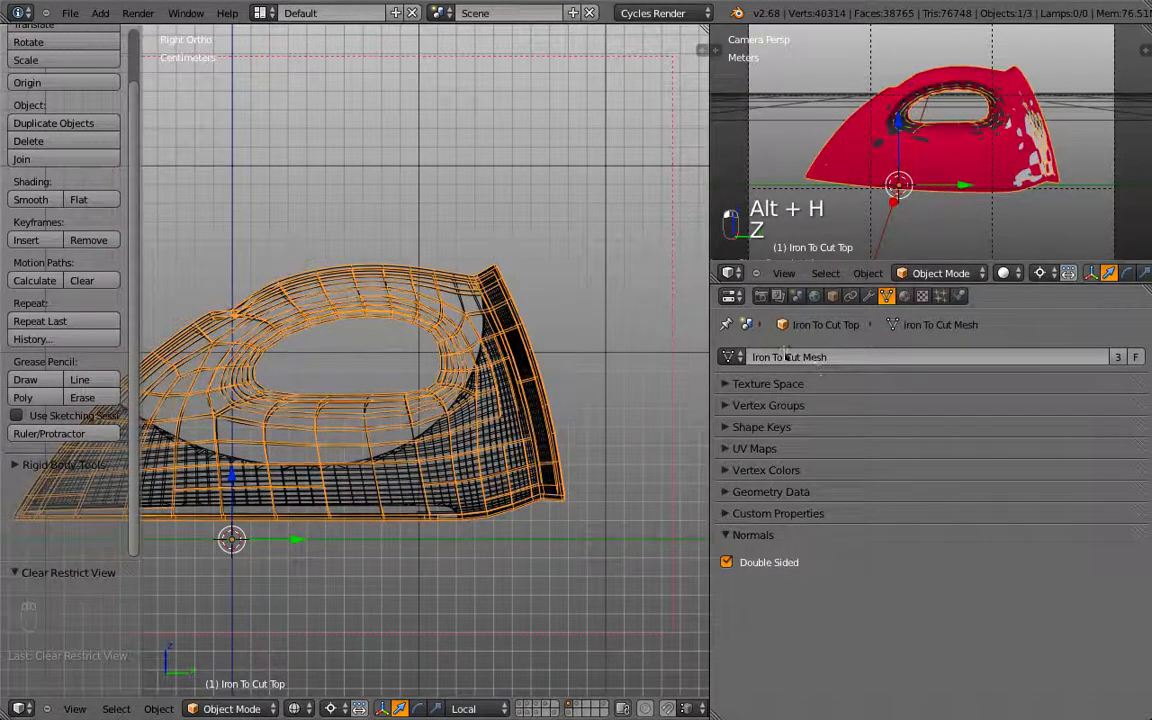
right_click(418, 518)
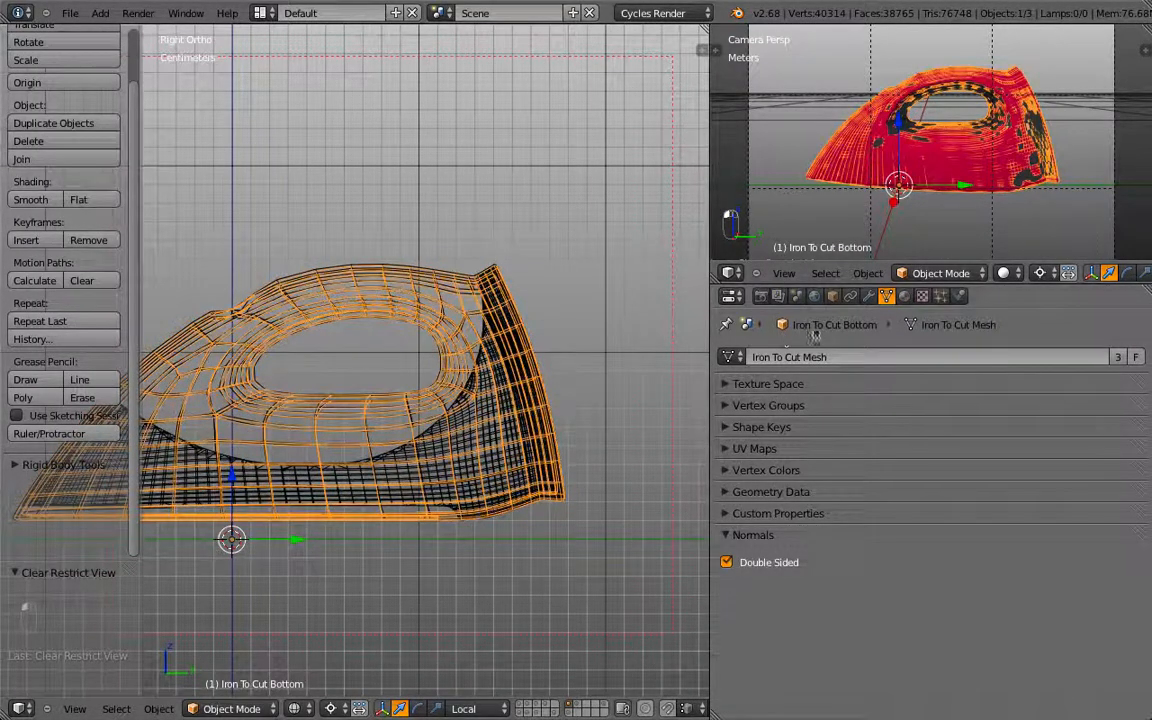
left_click(869, 296)
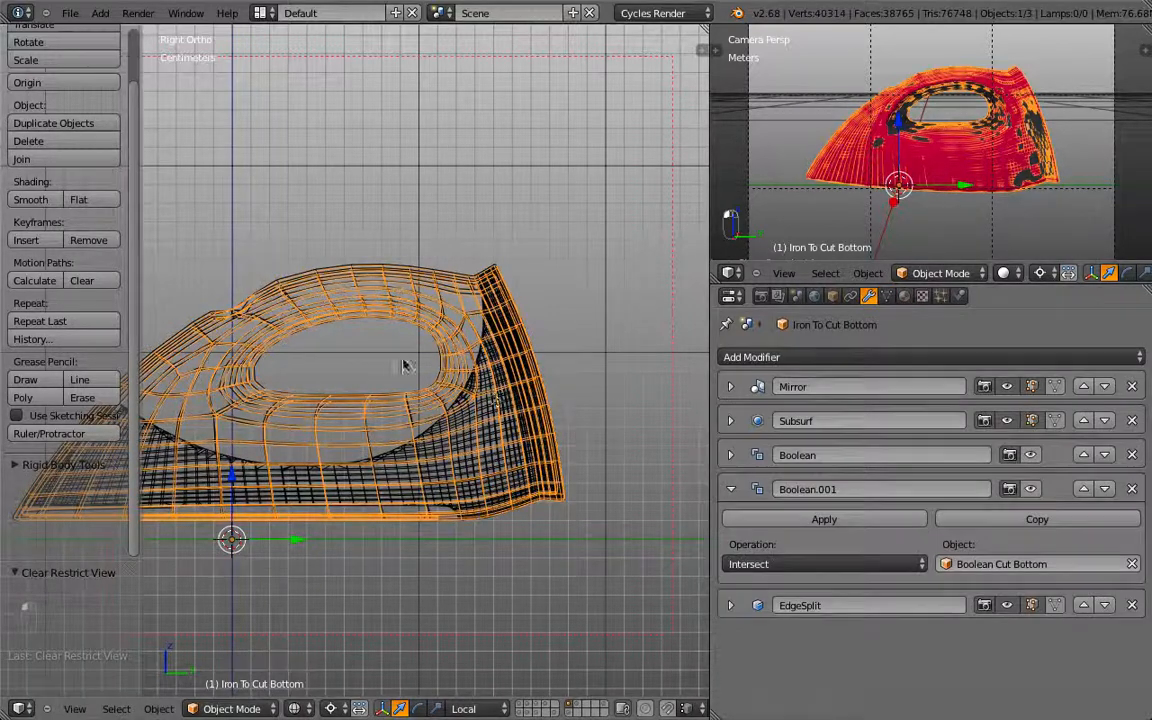
left_click(1031, 489)
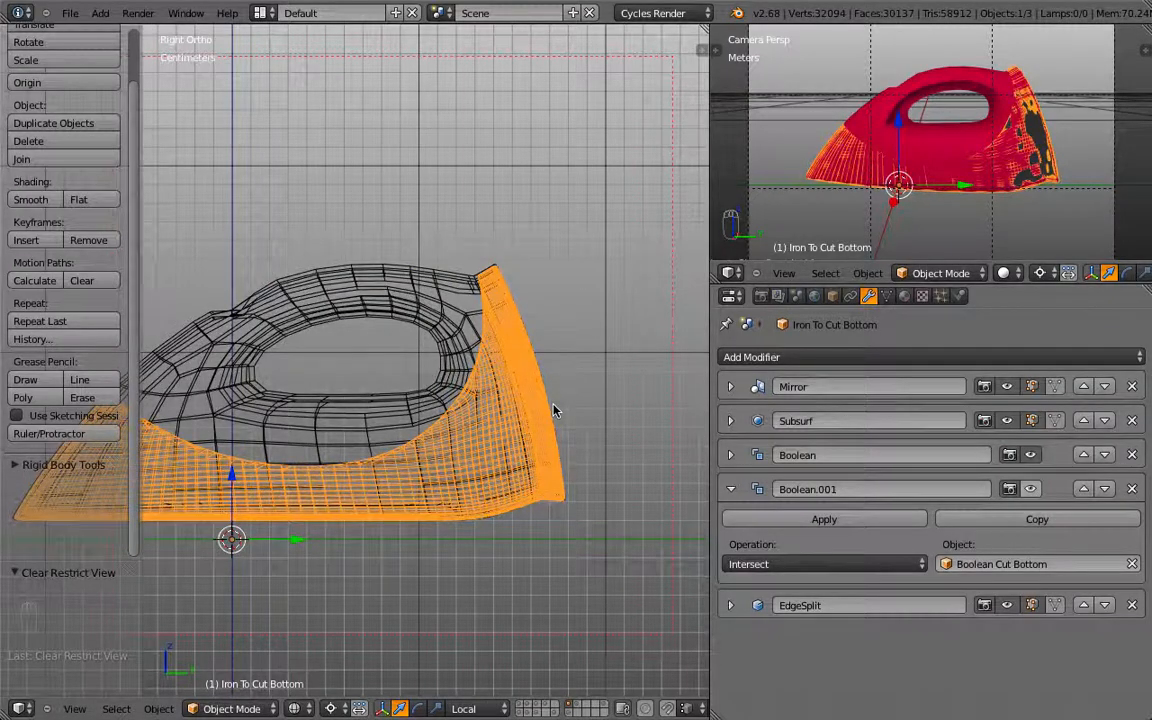
Select Iron To Cut Top in solid shading and display its Boolean Cut Section, Add Top Dial, Add Middle Dial and Core Out Dials modifiers
mouse_move(549, 417)
middle_mouse_down()
mouse_move(637, 344)
mouse_move(576, 543)
mouse_move(509, 426)
mouse_move(478, 521)
mouse_move(437, 566)
mouse_move(423, 330)
middle_mouse_up()
key("z")
key("z")
scroll(548, 540, "up", 4)
key("z")
right_click(405, 283)
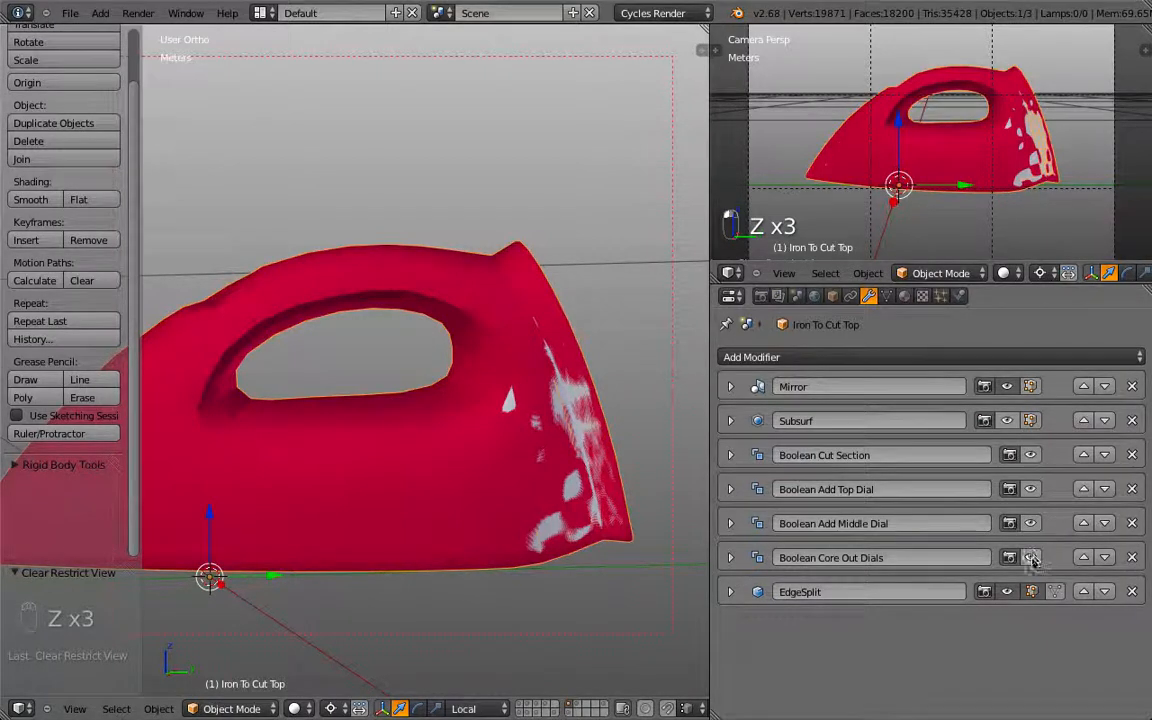
left_click(1030, 455)
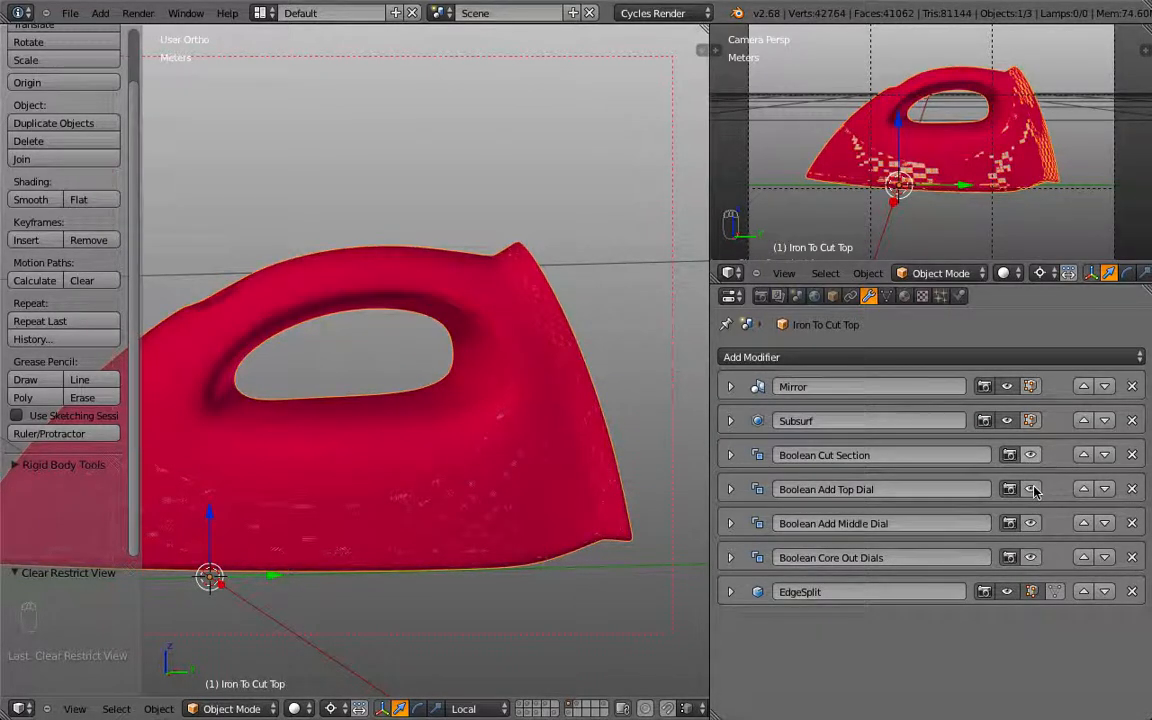
left_click(1032, 489)
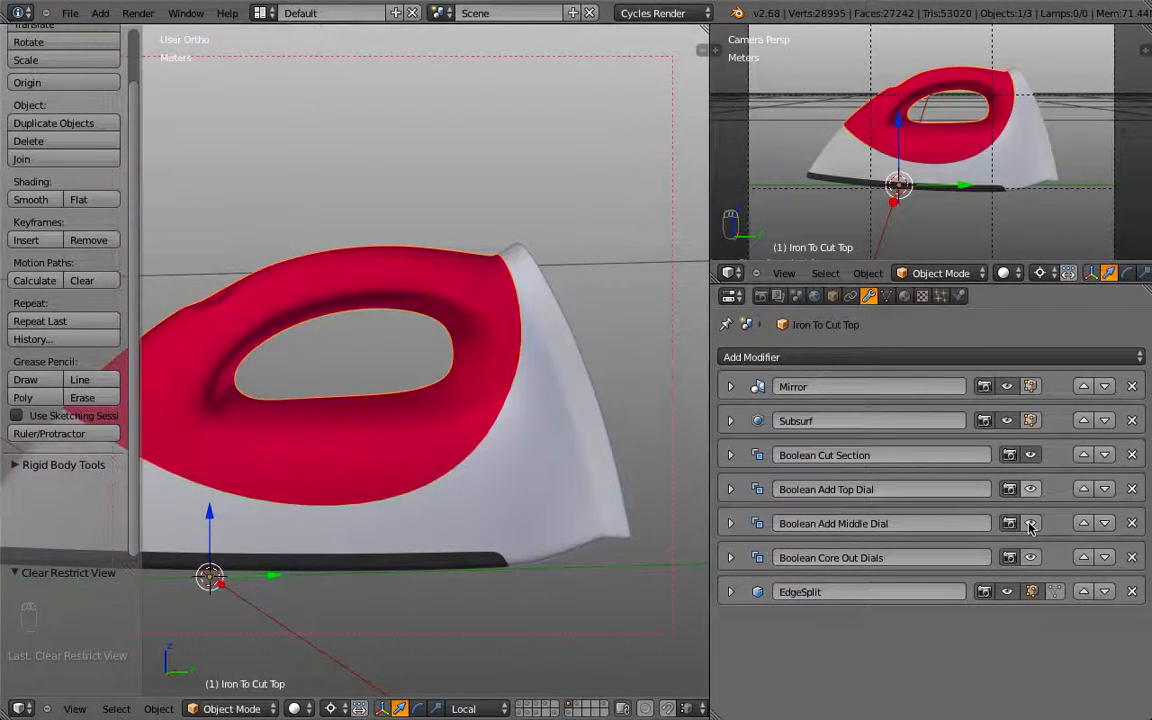
left_click(1032, 524)
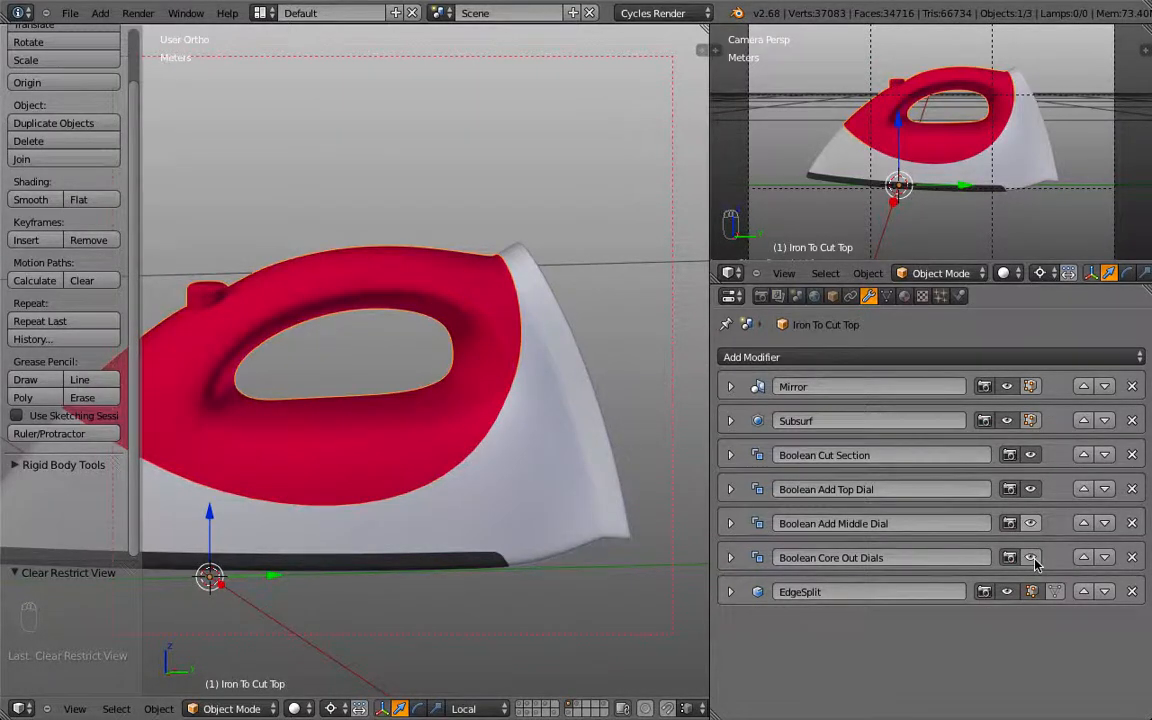
left_click(1032, 558)
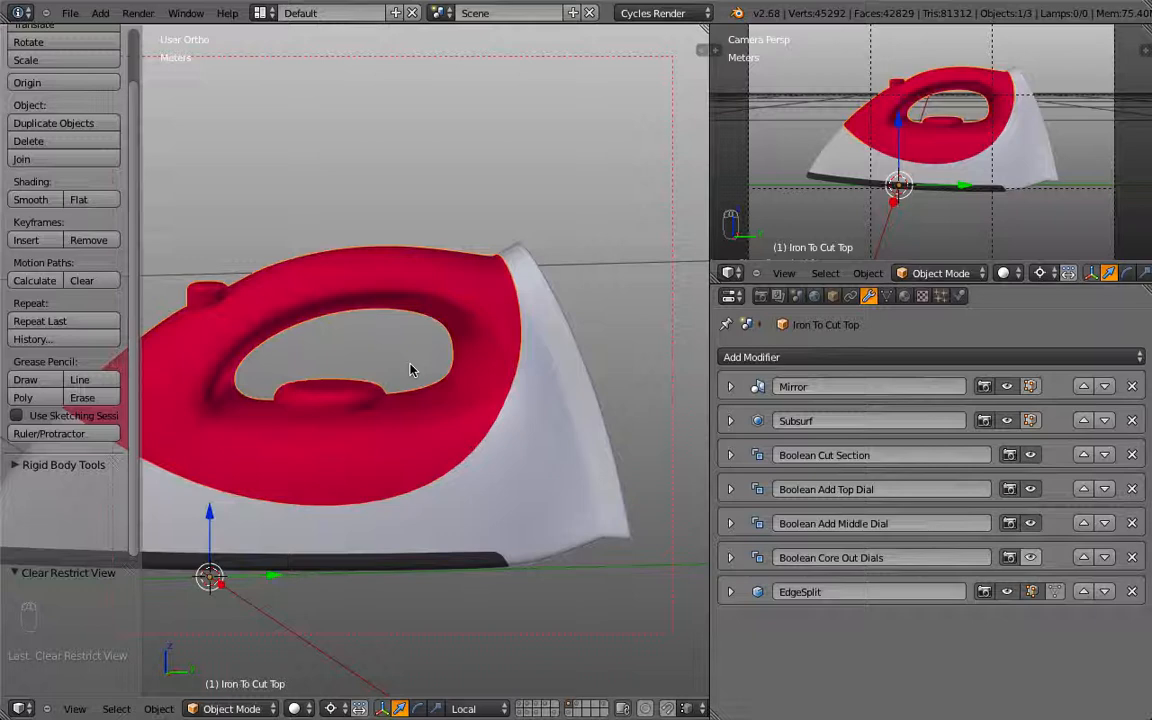
Clip the side view to a vertical slice through the handle, examine the cross-section in solid shading, and clear the clipping
scroll(320, 364, "down", 3)
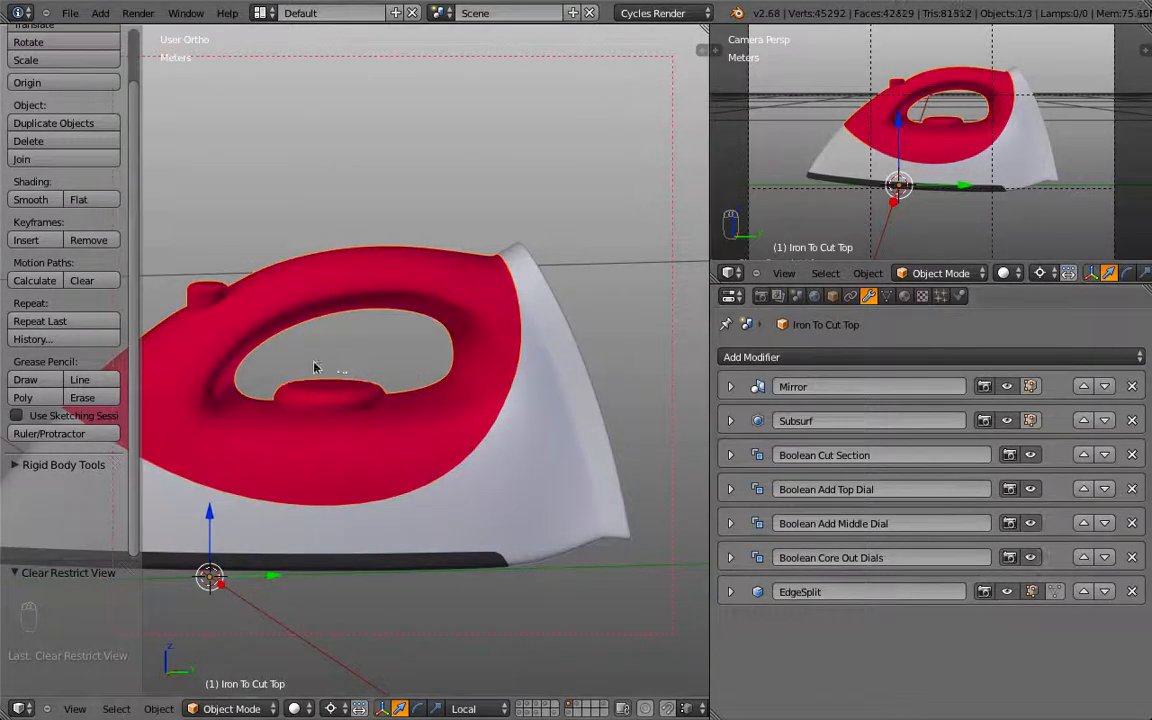
key("KP_1")
key("KP_3")
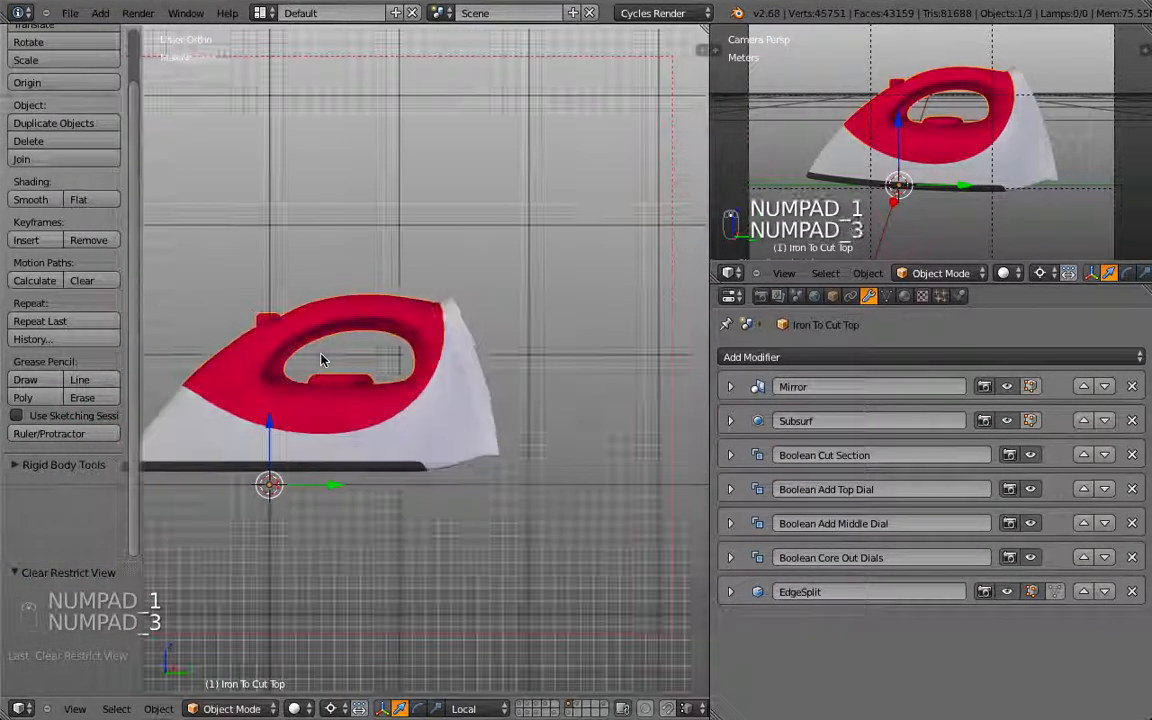
key("z")
scroll(348, 397, "up", 3)
scroll(348, 397, "down", 2)
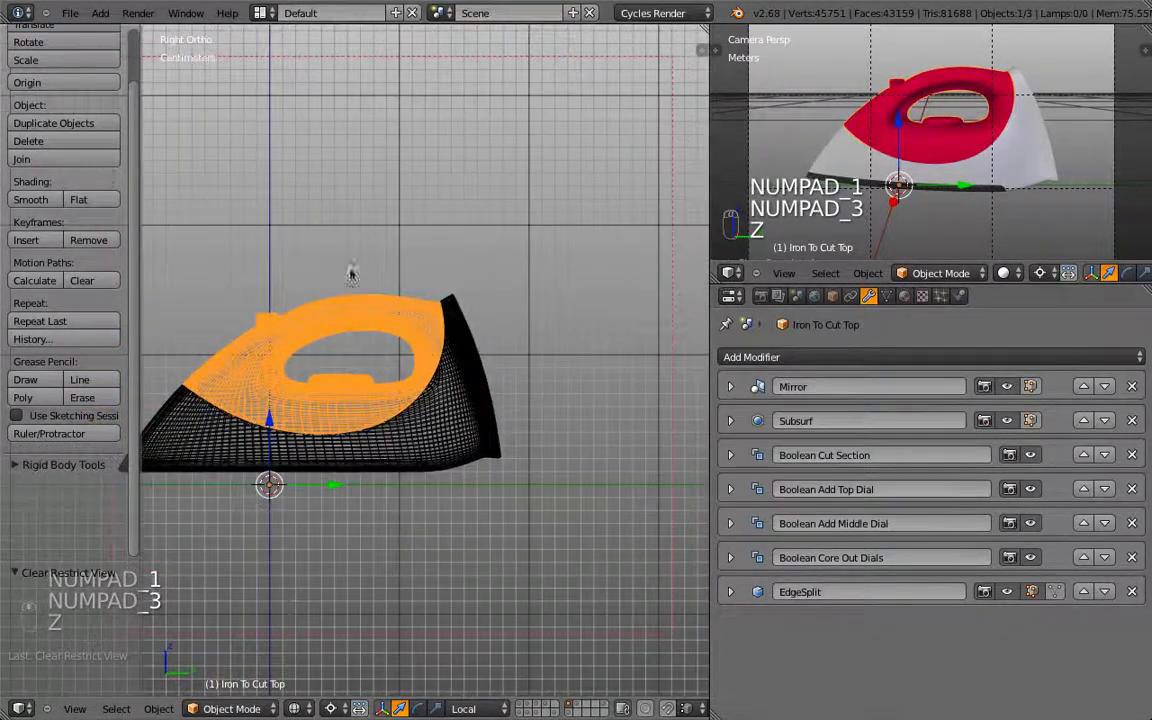
key("alt+b")
left_click_drag(334, 211, 406, 582)
middle_click_drag(376, 366, 435, 381)
key("z")
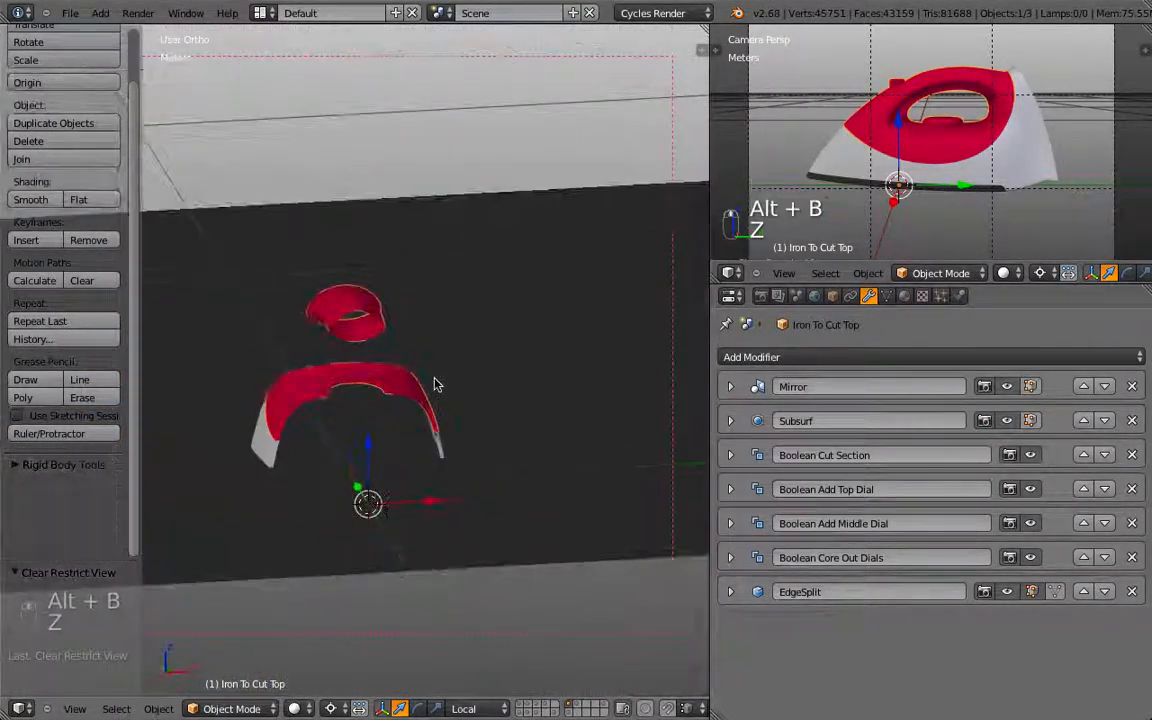
scroll(435, 381, "up", 3)
mouse_move(489, 470)
middle_mouse_down()
mouse_move(471, 363)
mouse_move(396, 463)
mouse_move(558, 432)
mouse_move(395, 410)
mouse_move(468, 527)
mouse_move(560, 548)
mouse_move(585, 473)
mouse_move(494, 514)
middle_mouse_up()
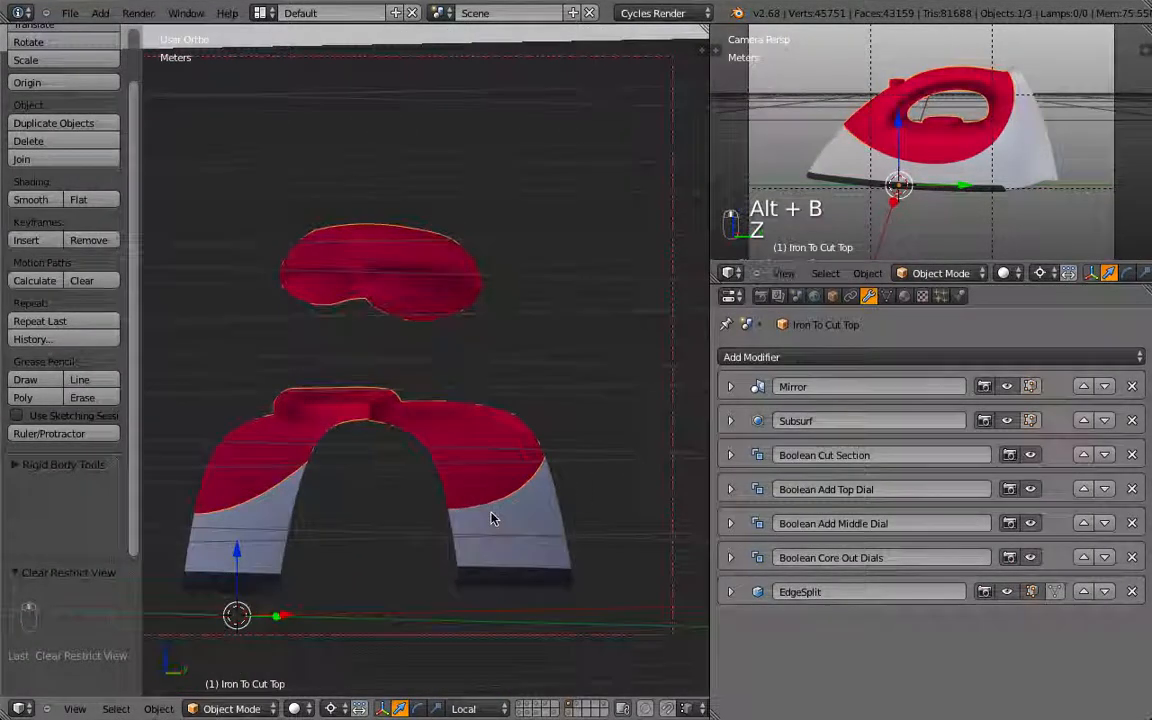
key("alt+b")
Hide the red top and the black sole to view the white mid part alone, and unhide all parts again
scroll(491, 514, "down", 1)
key("h")
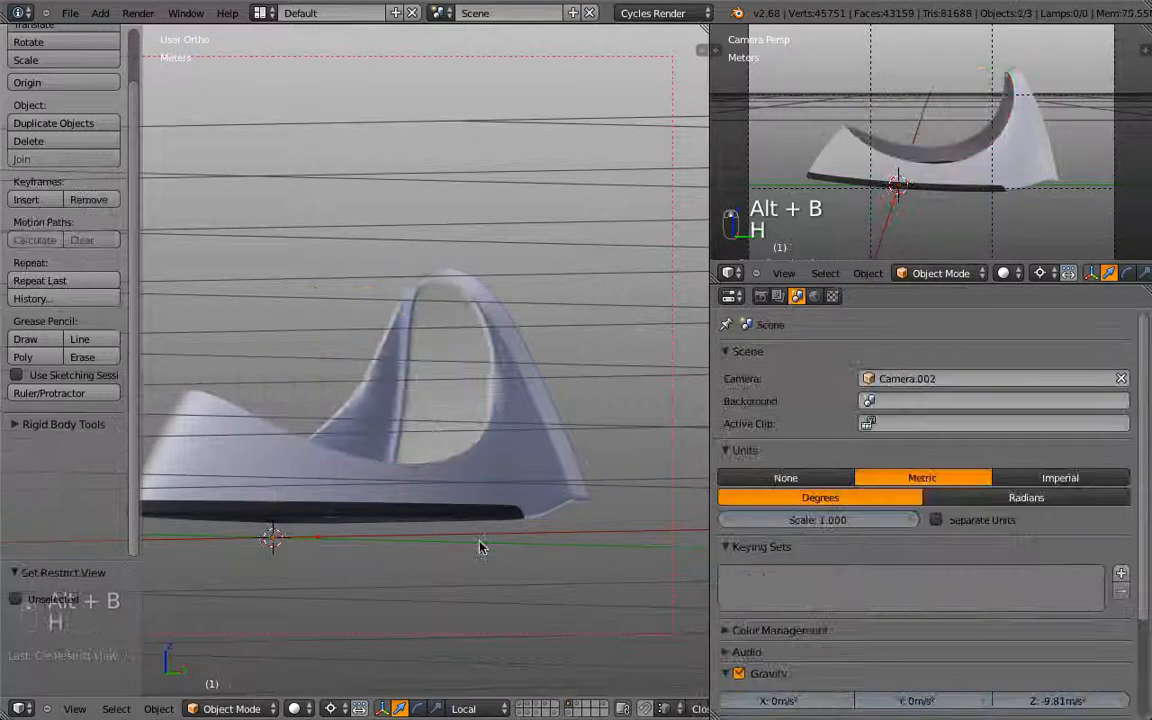
right_click(499, 522)
key("h")
key("alt+h")
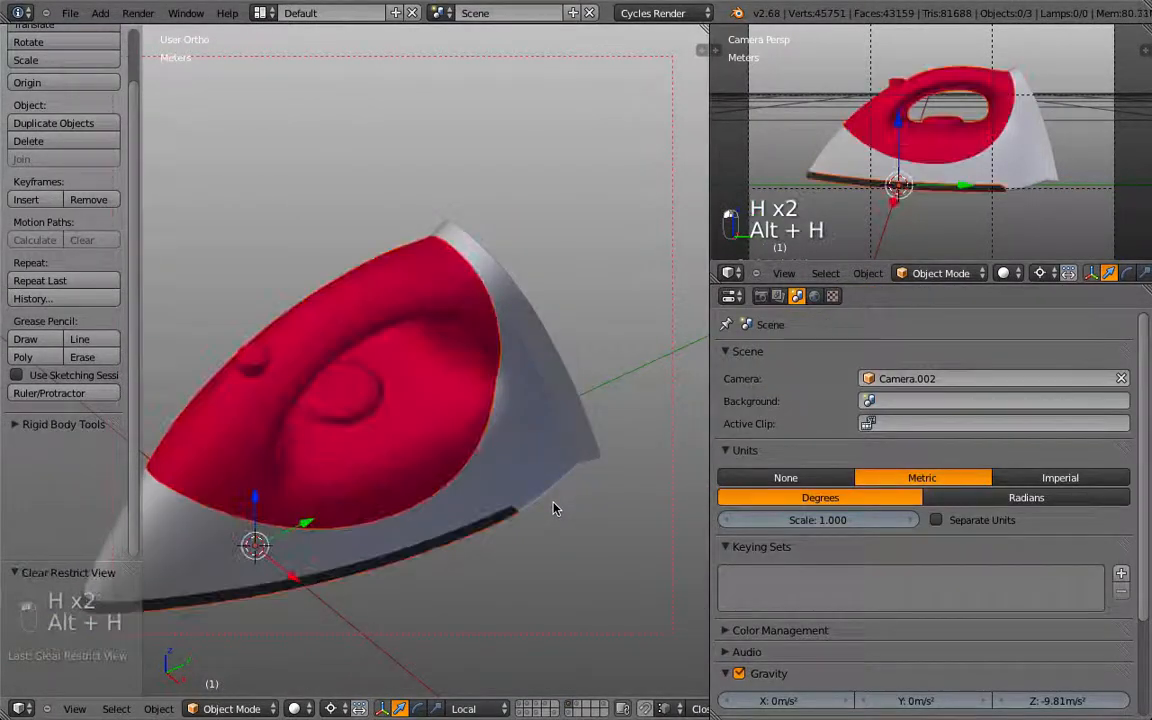
Hide the white mid part and examine the red top and black sole from the front and below
right_click(548, 464)
key("h")
middle_click_drag(578, 507, 478, 360)
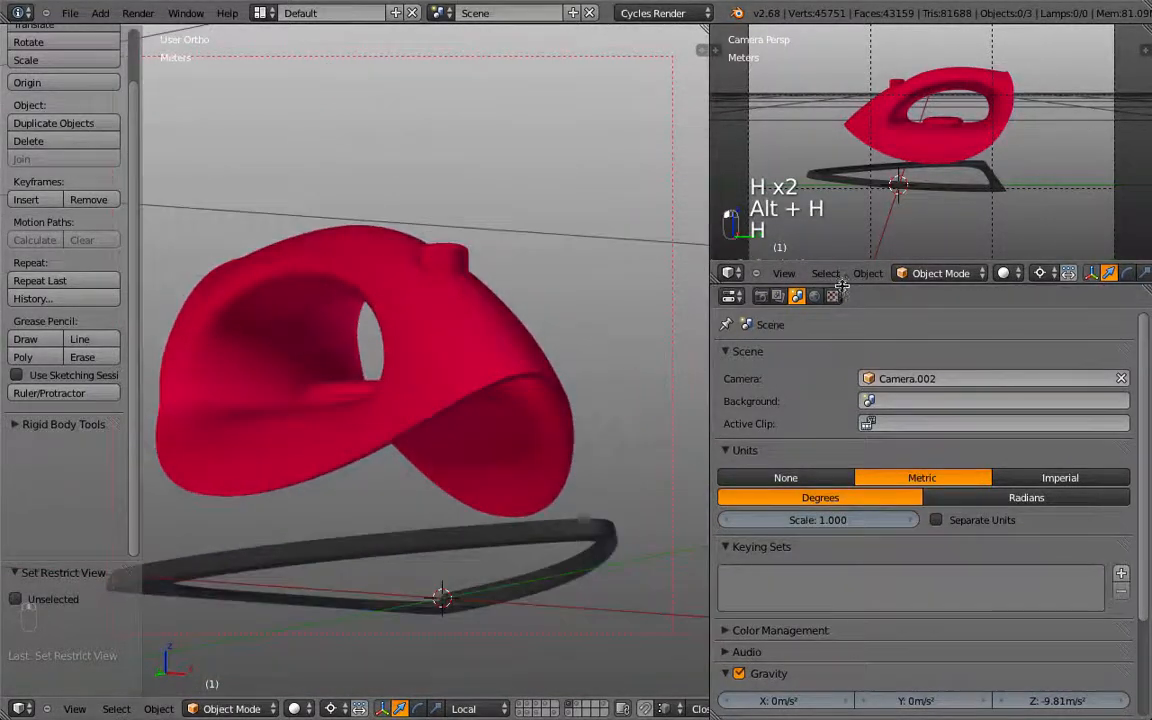
Show the mesh data of Iron To Cut Top and unhide all iron parts in an unobstructed side view without the tool shelf
right_click(478, 384)
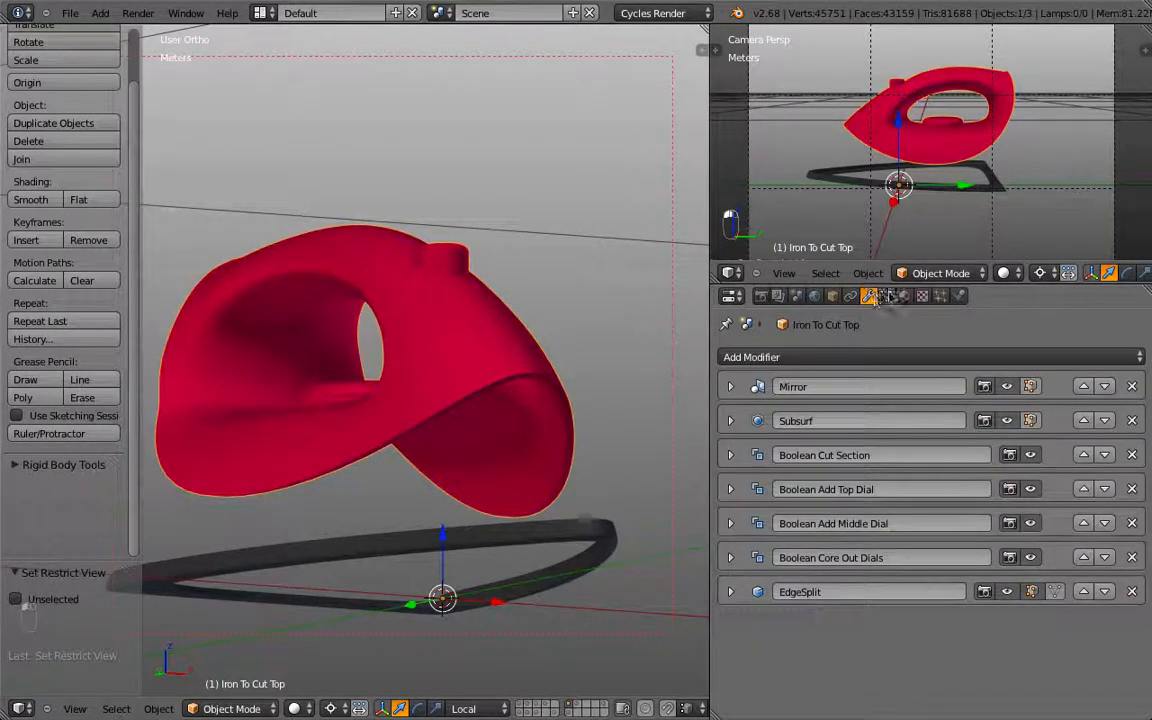
key("ctrl+Tab")
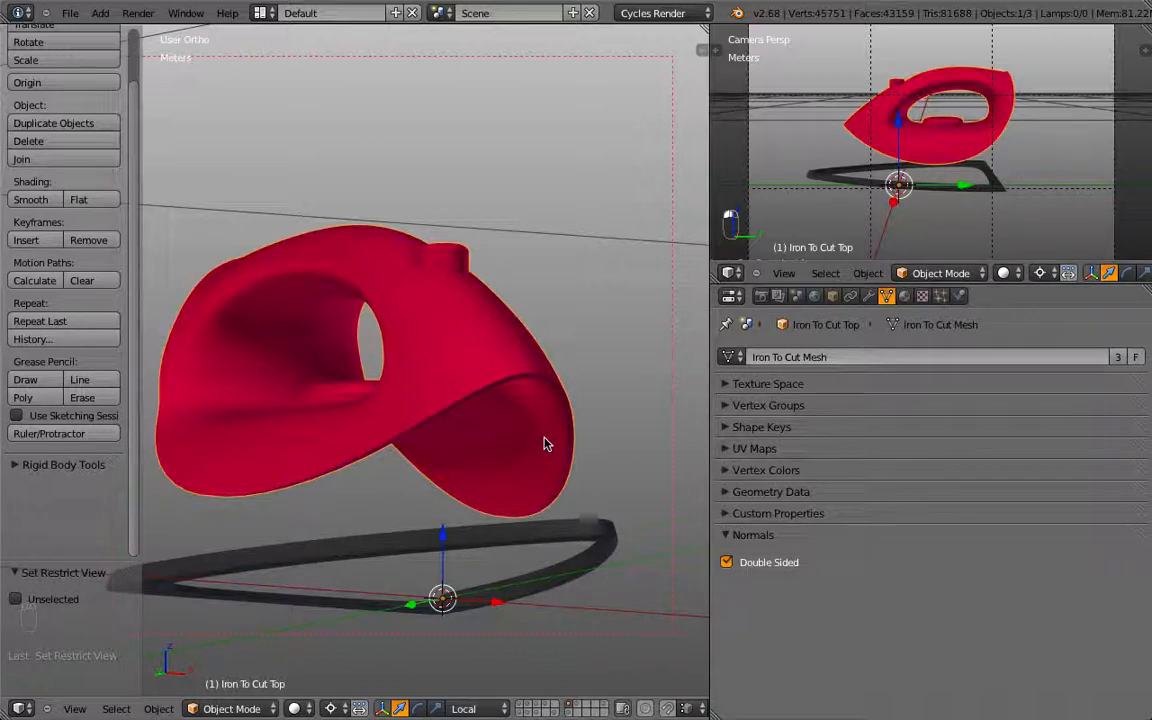
key("t")
key("KP_3")
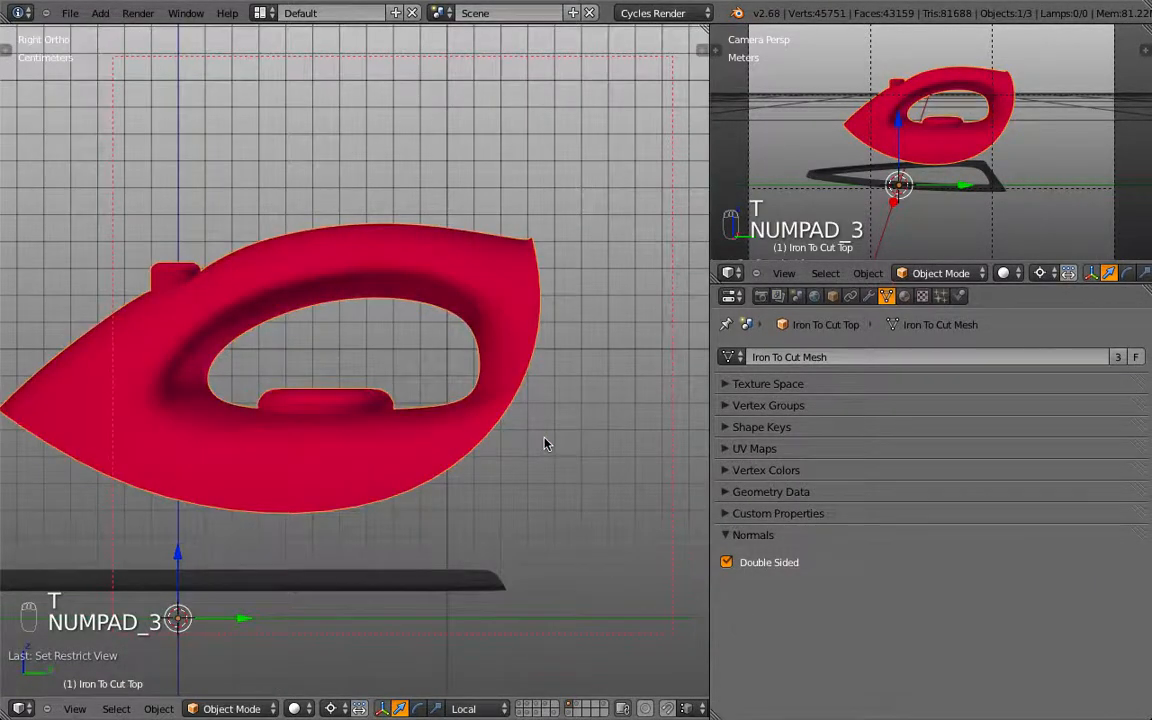
middle_click_drag(545, 443, 474, 394)
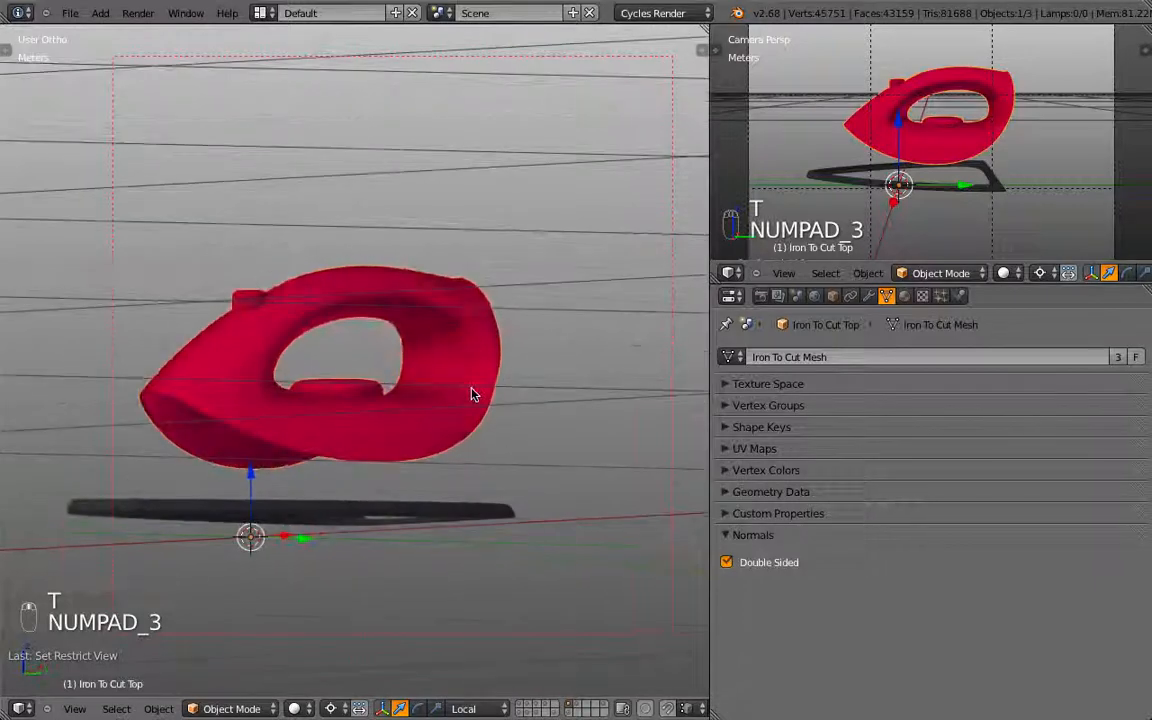
key("alt+h")
key("KP_1")
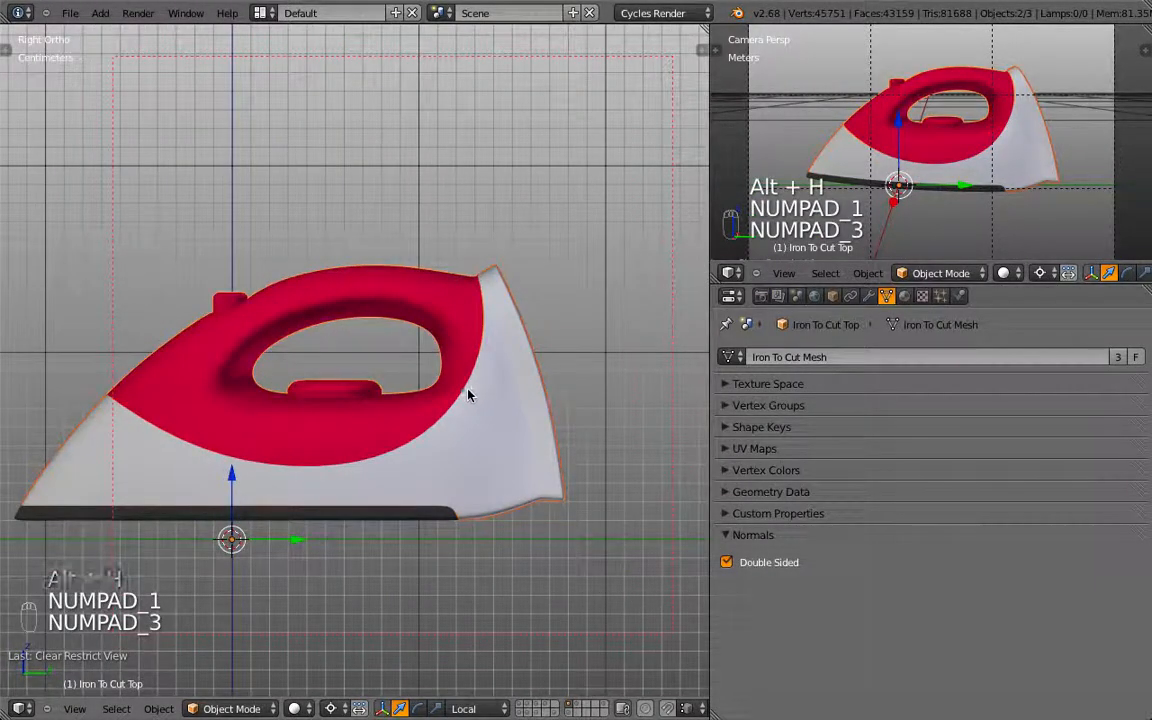
Examine the iron's three parts in wireframe at a slight angle, and select the black sole in solid shading
middle_click_drag(442, 553, 465, 558)
key("z")
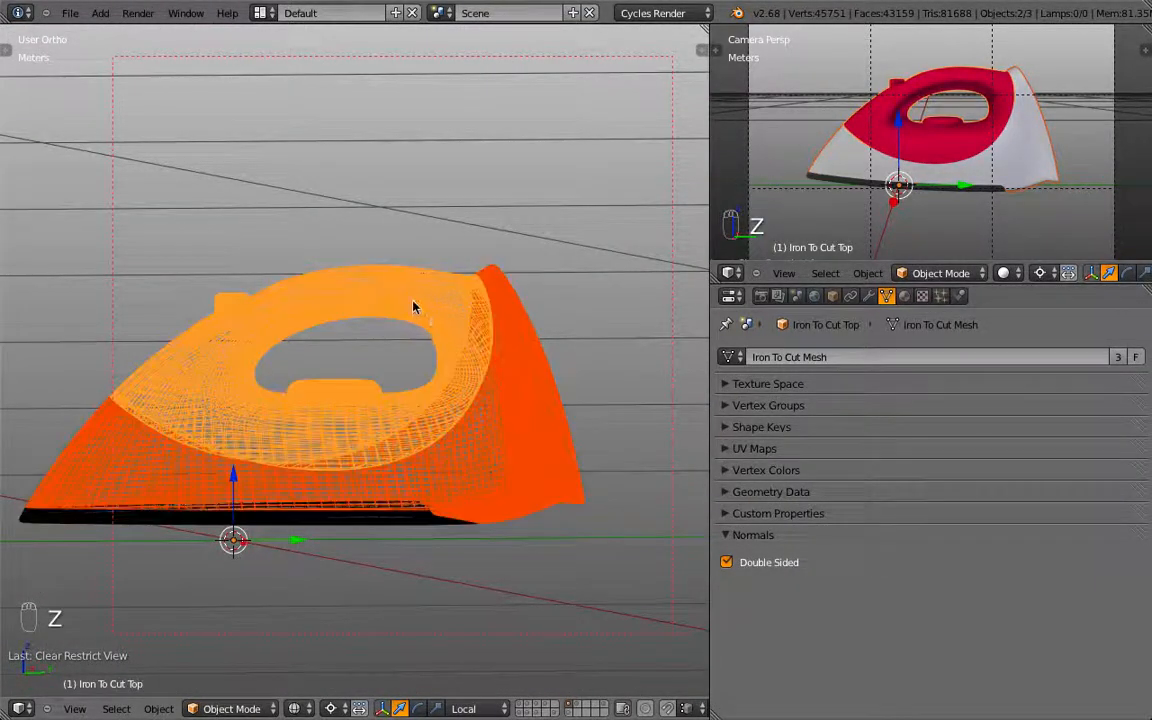
left_click(501, 452)
left_click(390, 520)
left_click(430, 450)
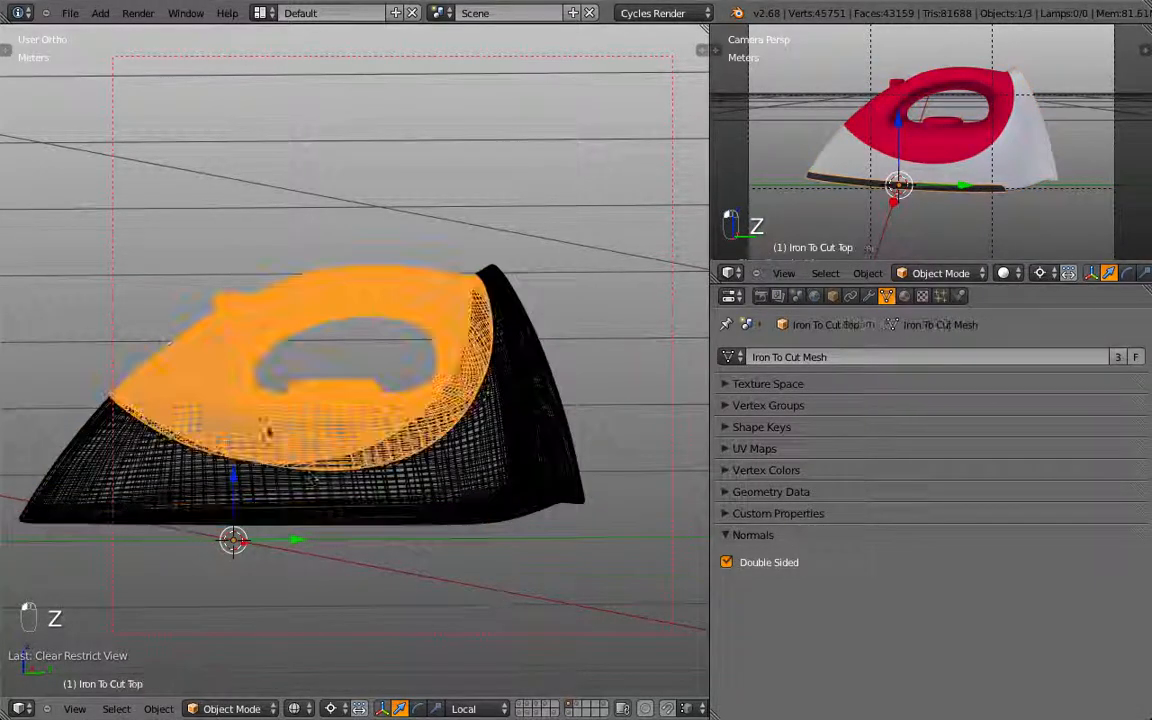
key("z")
left_click(496, 483)
right_click(416, 528)
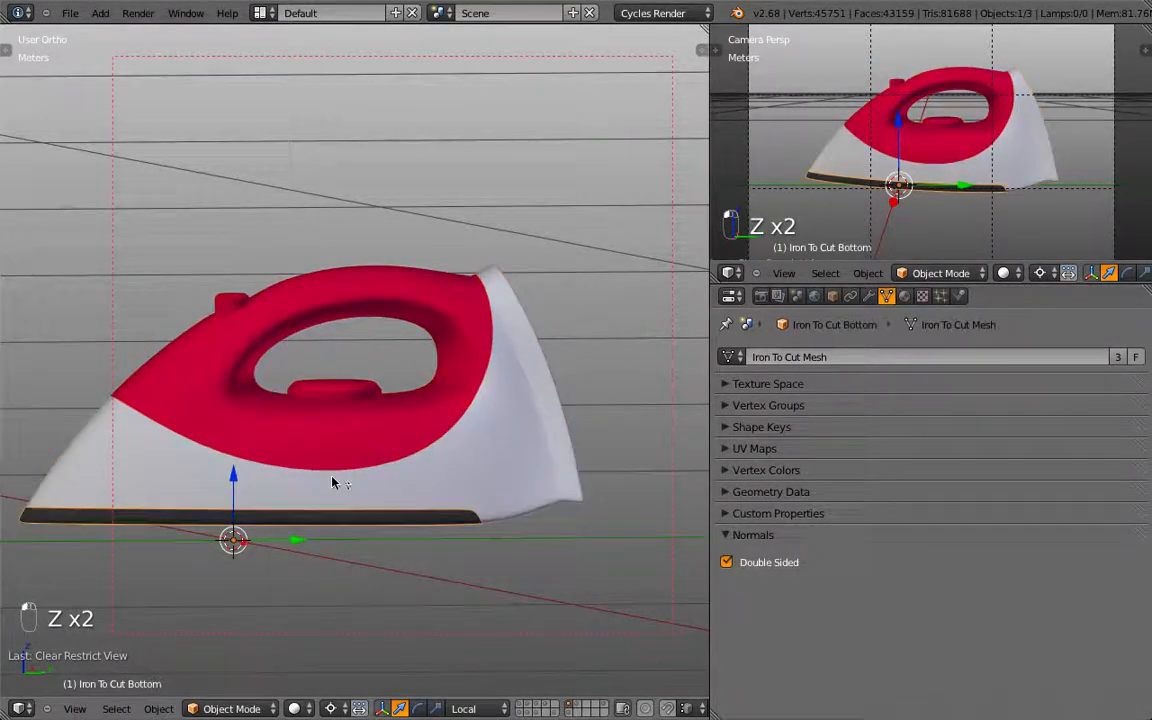
Select the white mid part, examine its wireframe from the right side, and view it at an angle in solid shading
key("KP_1")
key("KP_3")
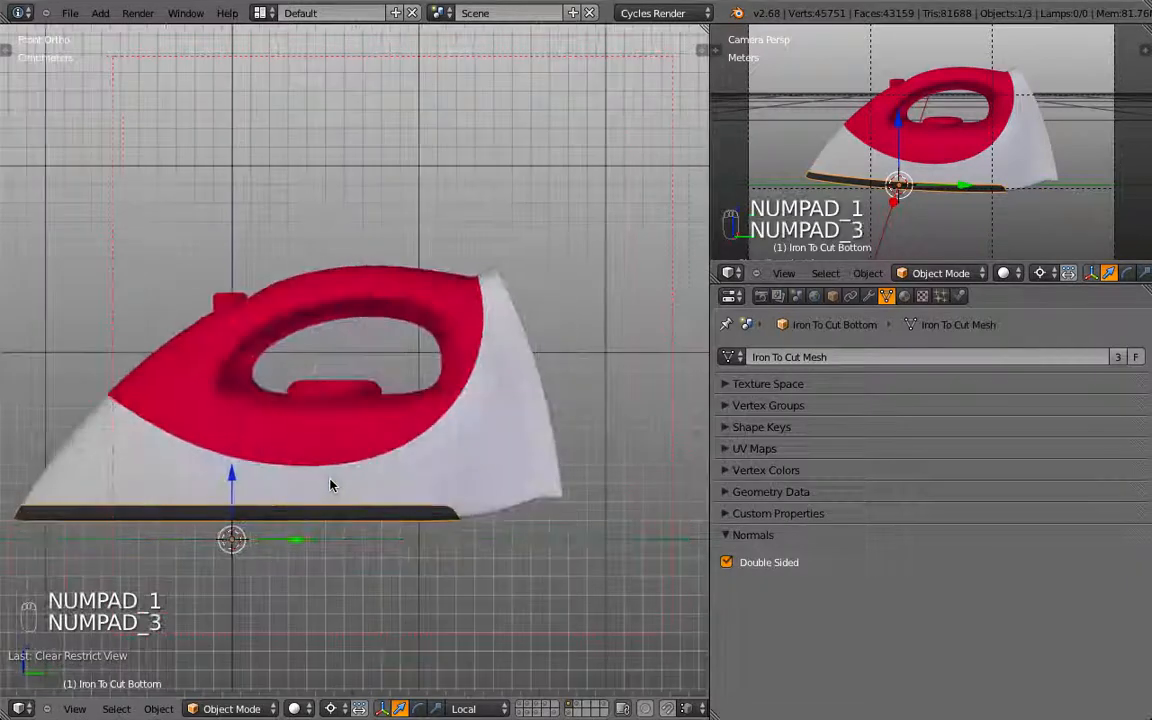
key("z")
right_click(312, 481)
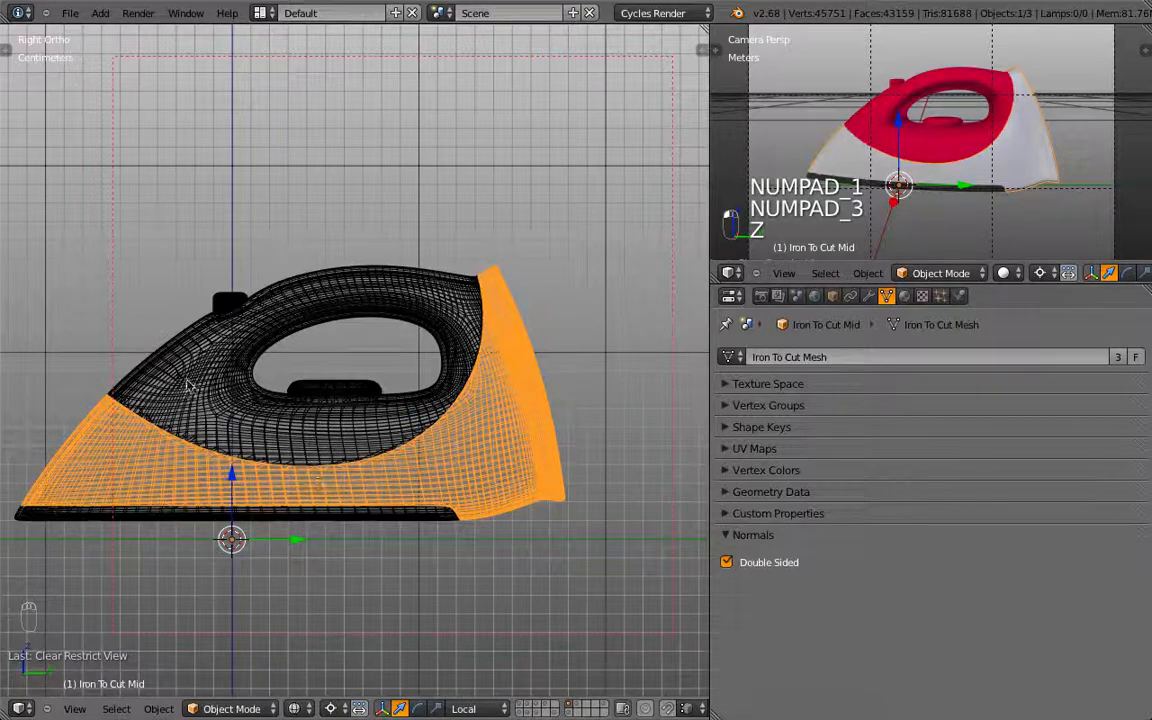
middle_click_drag(168, 350, 278, 368)
key("z")
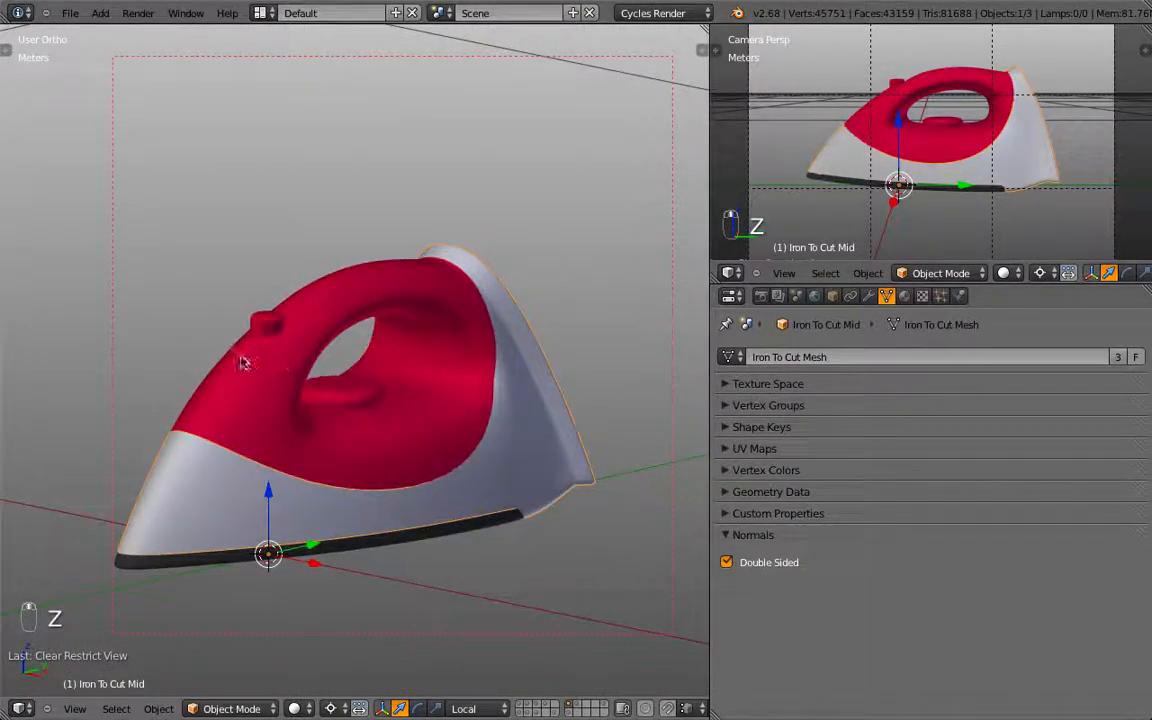
Select the red top part and examine its wireframe from the right side
right_click(226, 363)
key("KP_1")
key("KP_3")
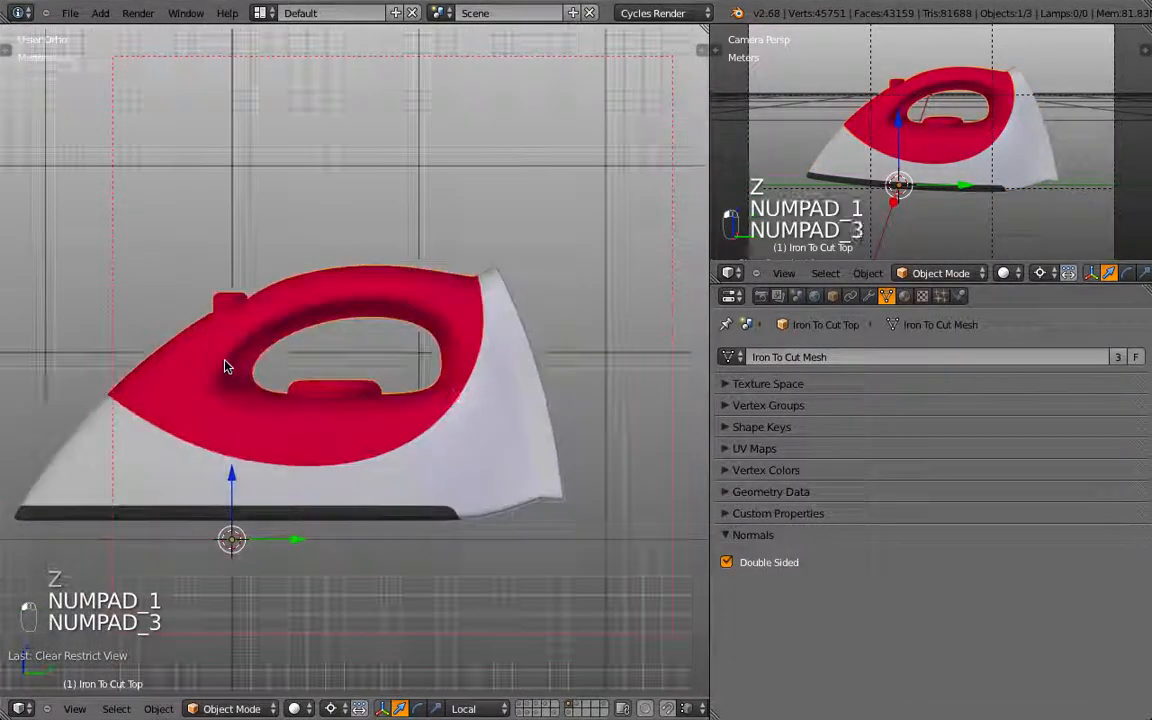
key("z")
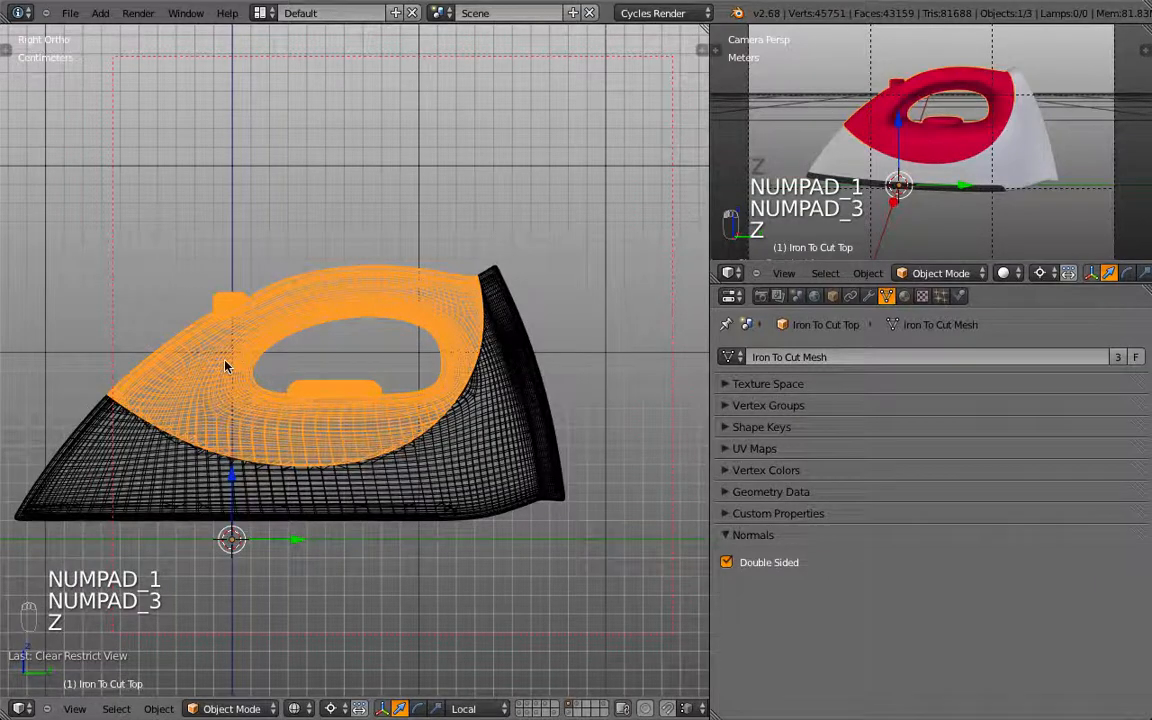
scroll(200, 314, "down", 1)
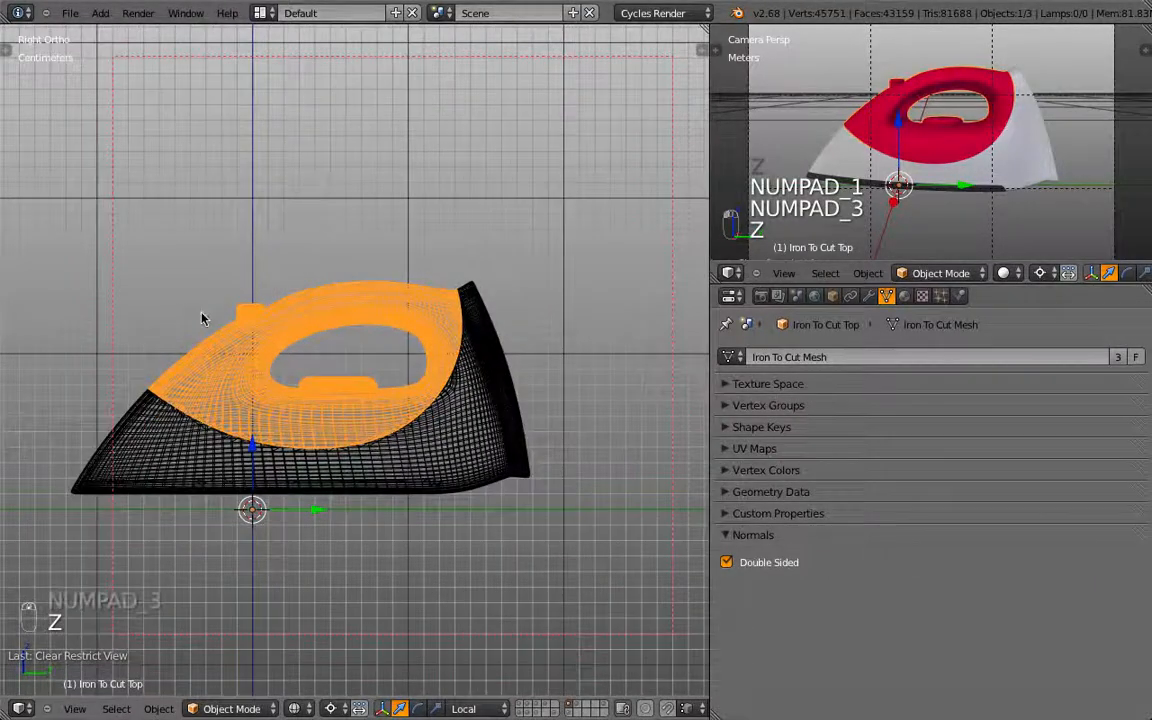
left_click(70, 13)
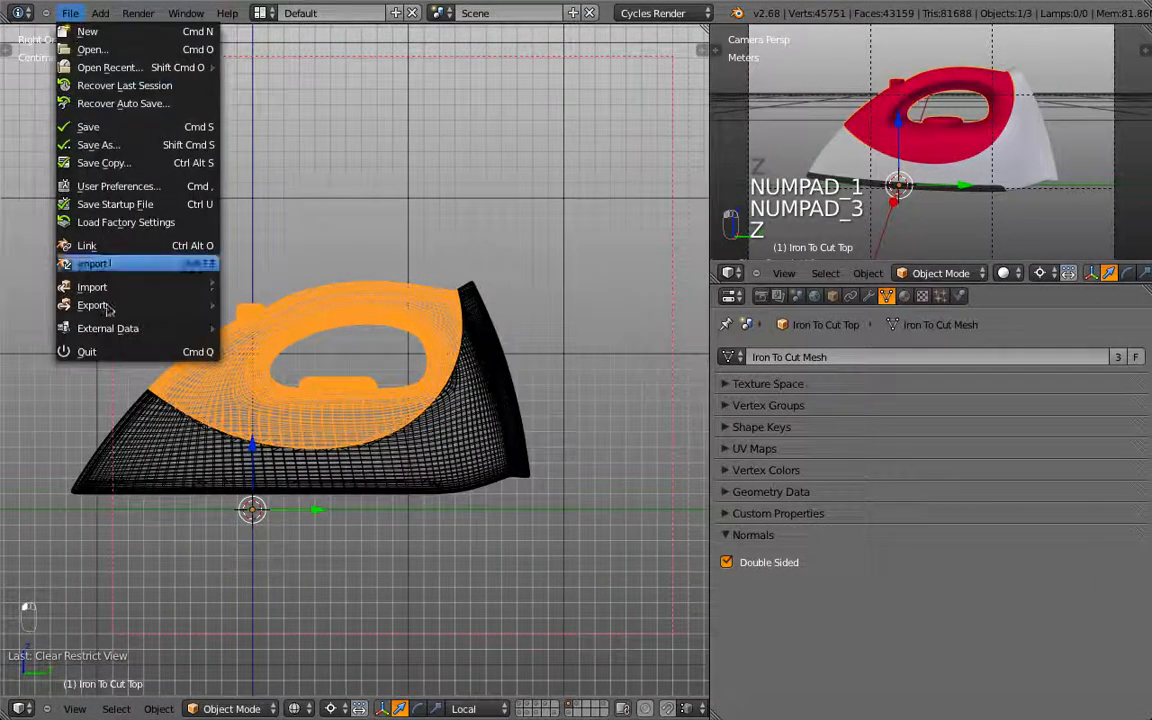
mouse_move(116, 304)
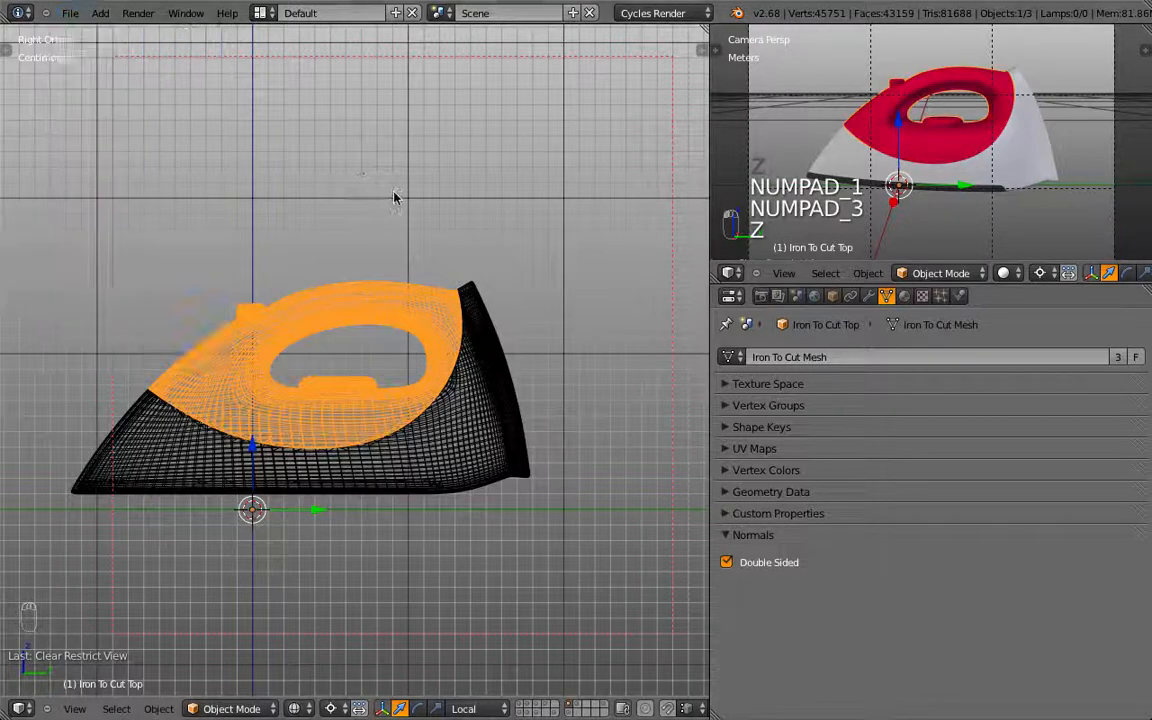
Select the black sole in the wireframe side view and return the iron to solid shading
right_click(138, 478)
right_click(142, 489)
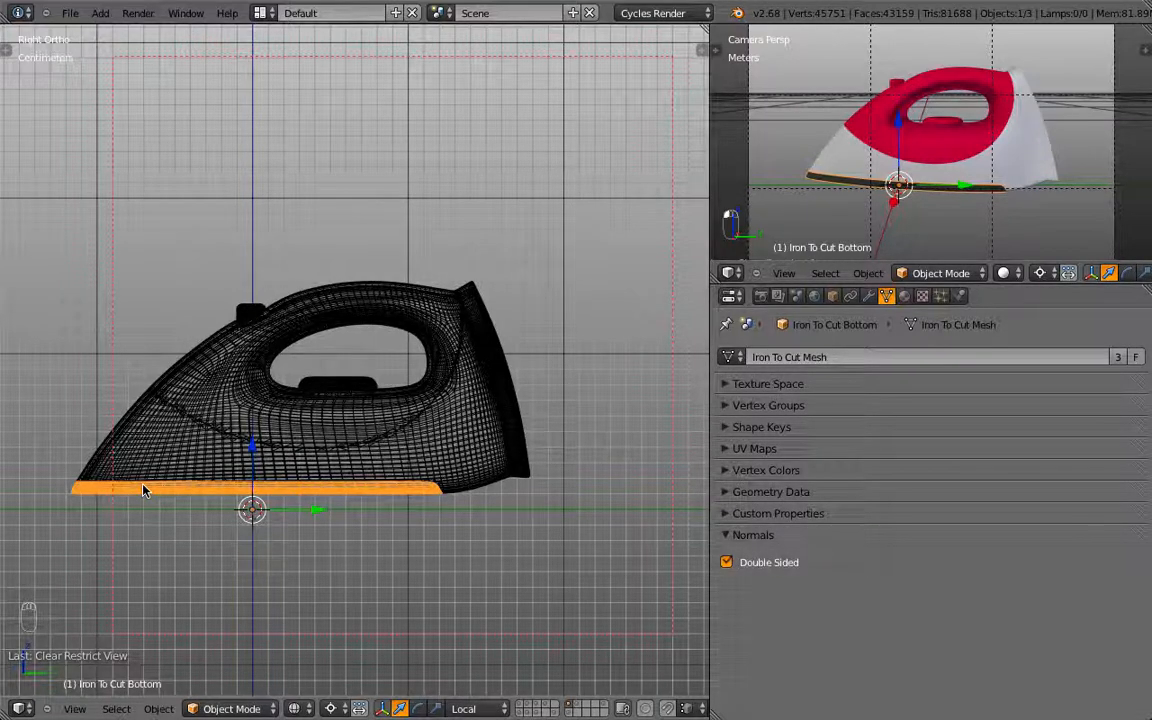
key("z")
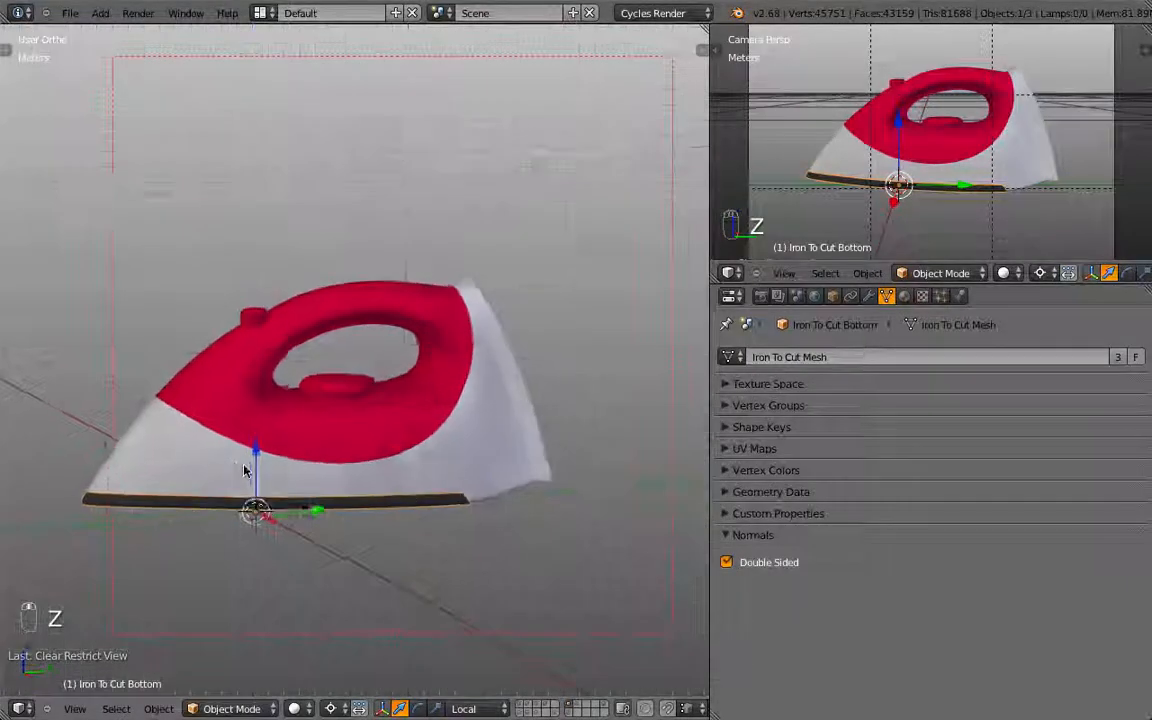